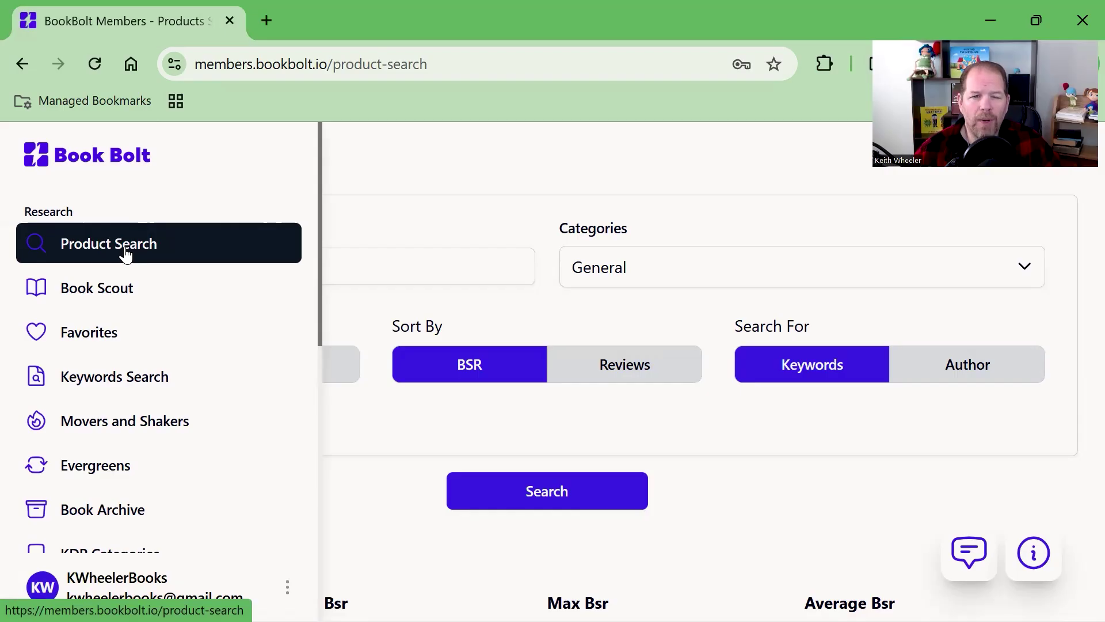
click(515, 210)
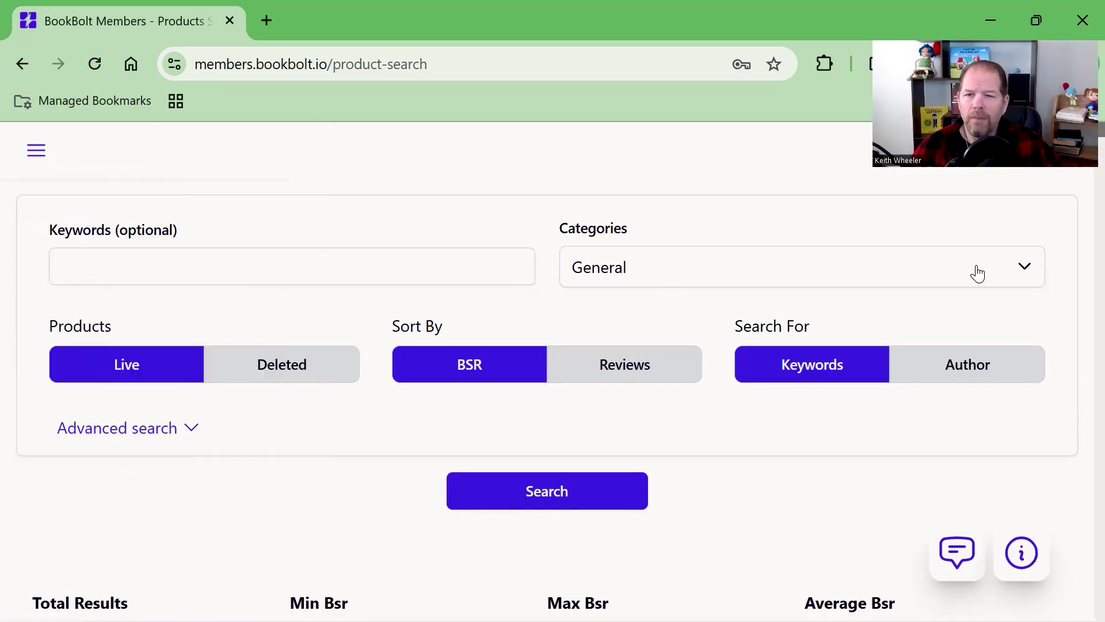
click(1027, 274)
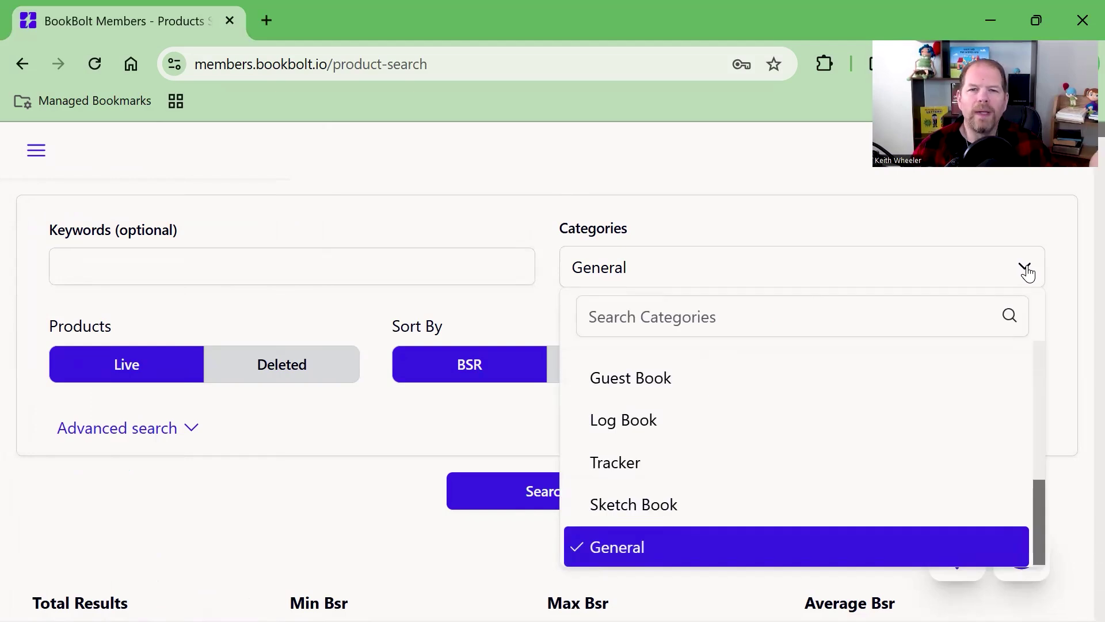
scroll(731, 390, up, 1)
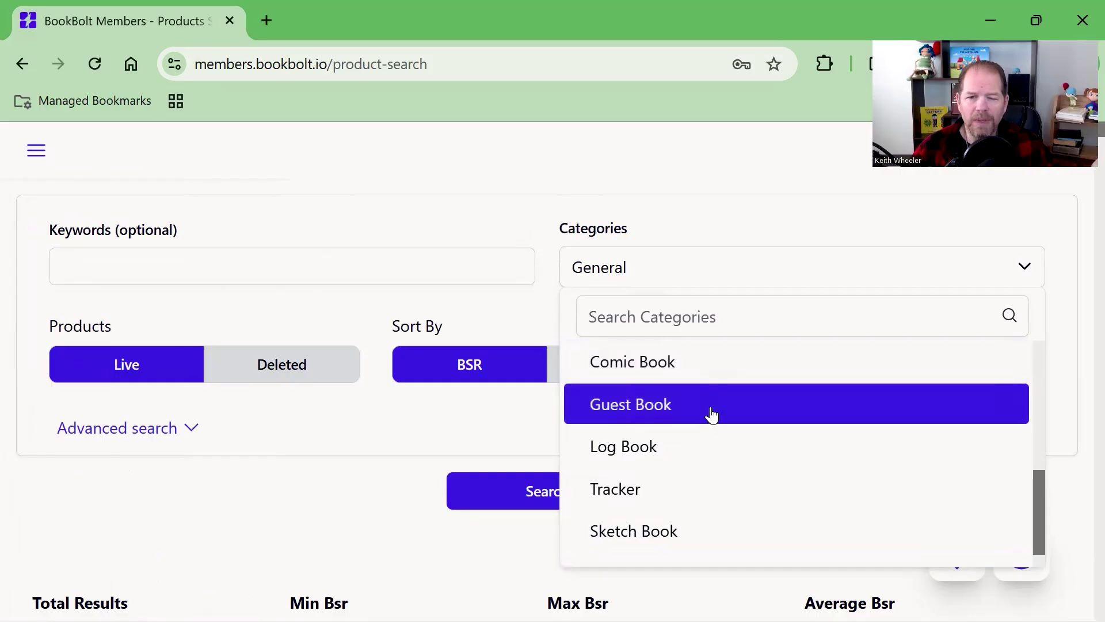
scroll(746, 481, down, 3)
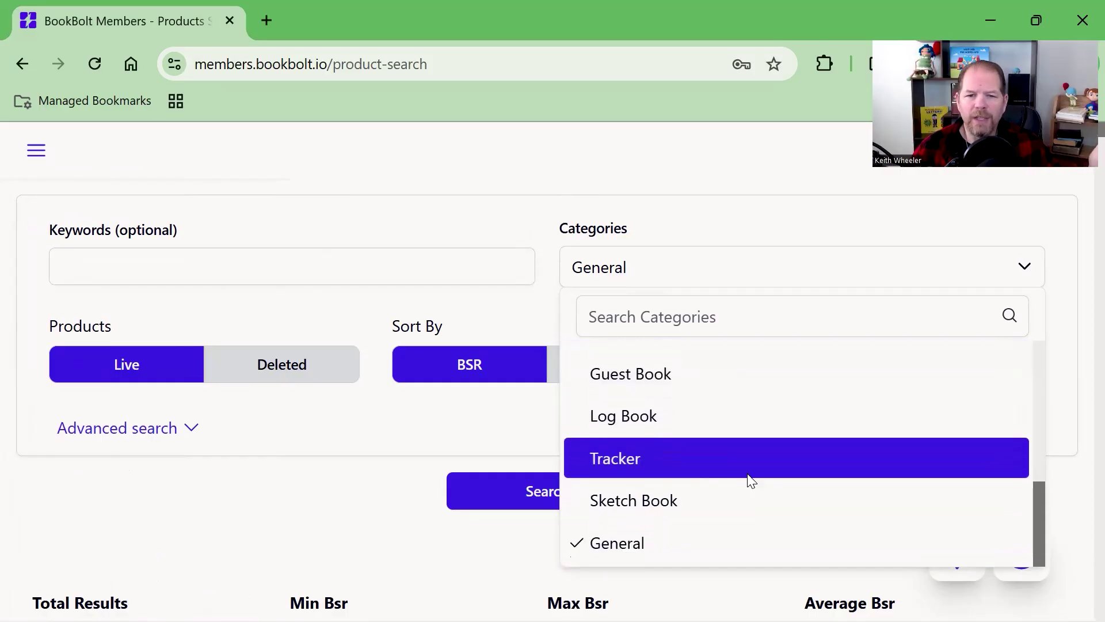
scroll(746, 478, up, 4)
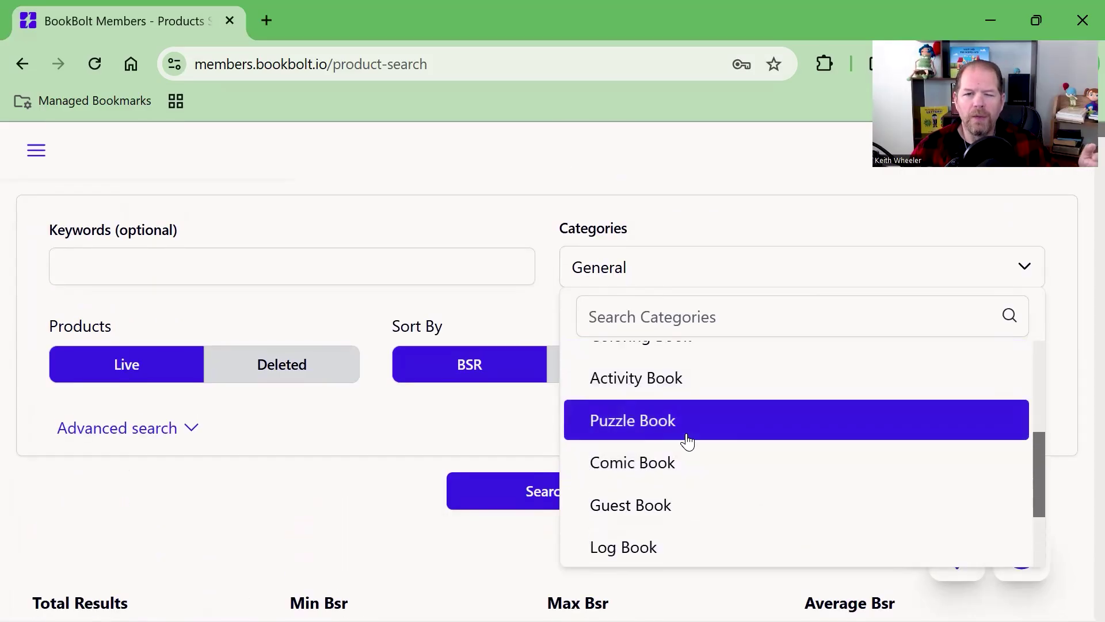
scroll(687, 443, up, 2)
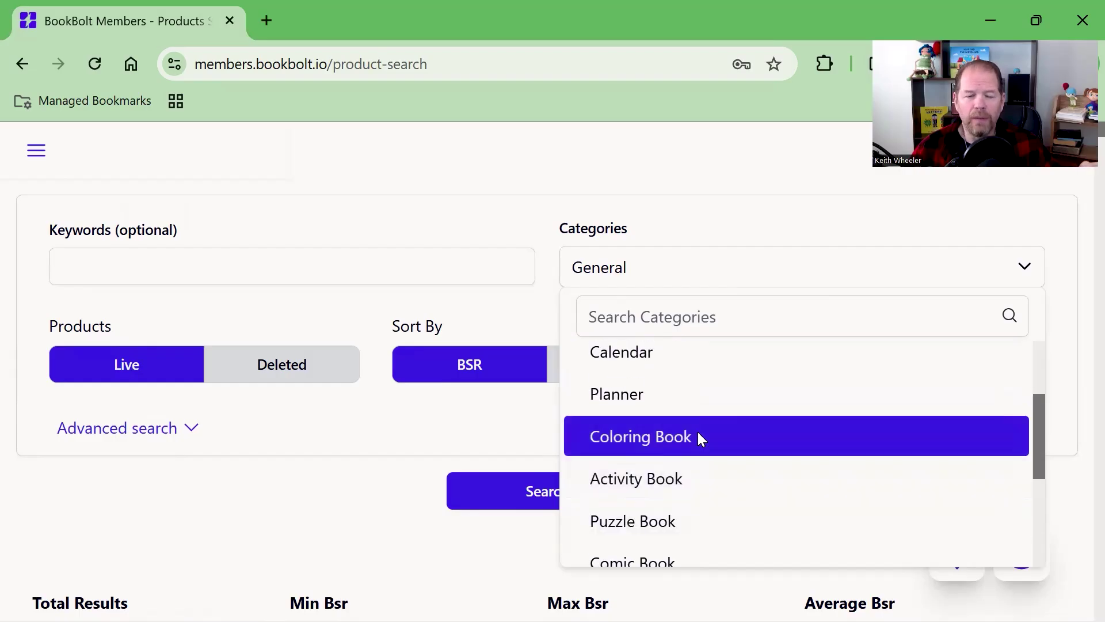
scroll(694, 460, up, 2)
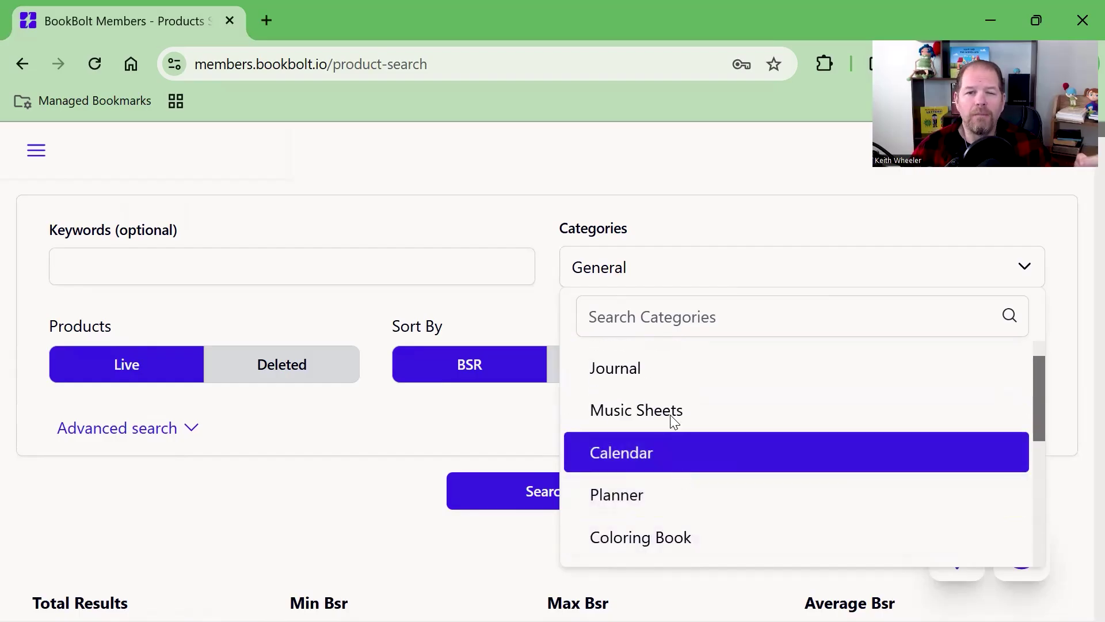
scroll(670, 415, up, 1)
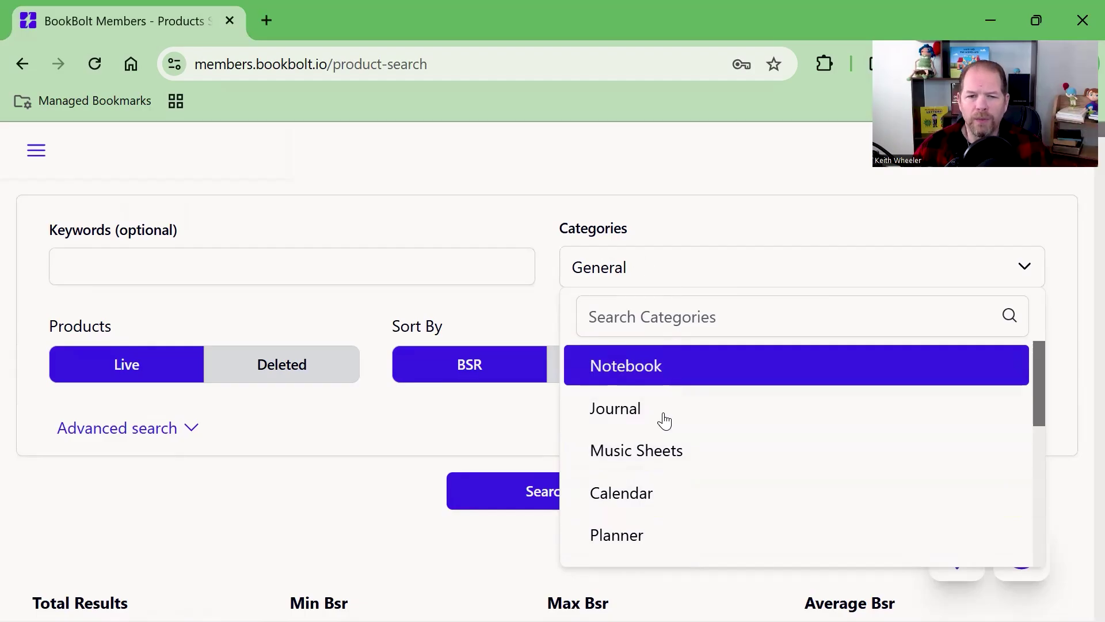
scroll(693, 504, down, 2)
click(518, 357)
scroll(139, 270, down, 2)
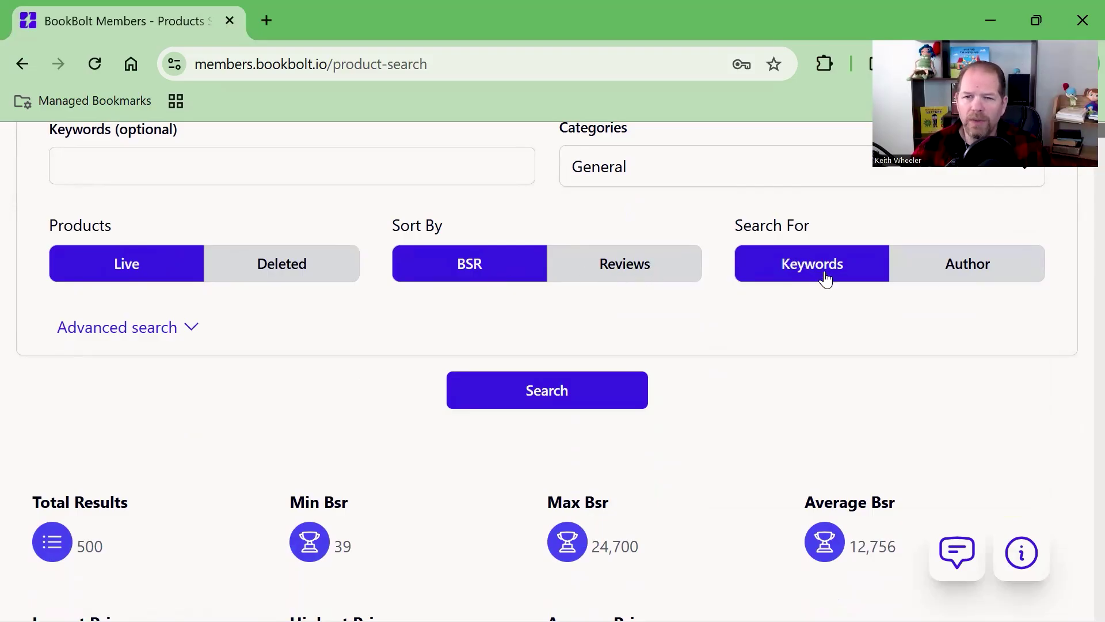
- Expand Advanced search and set the BSR range to 25,000–100,000
click(135, 328)
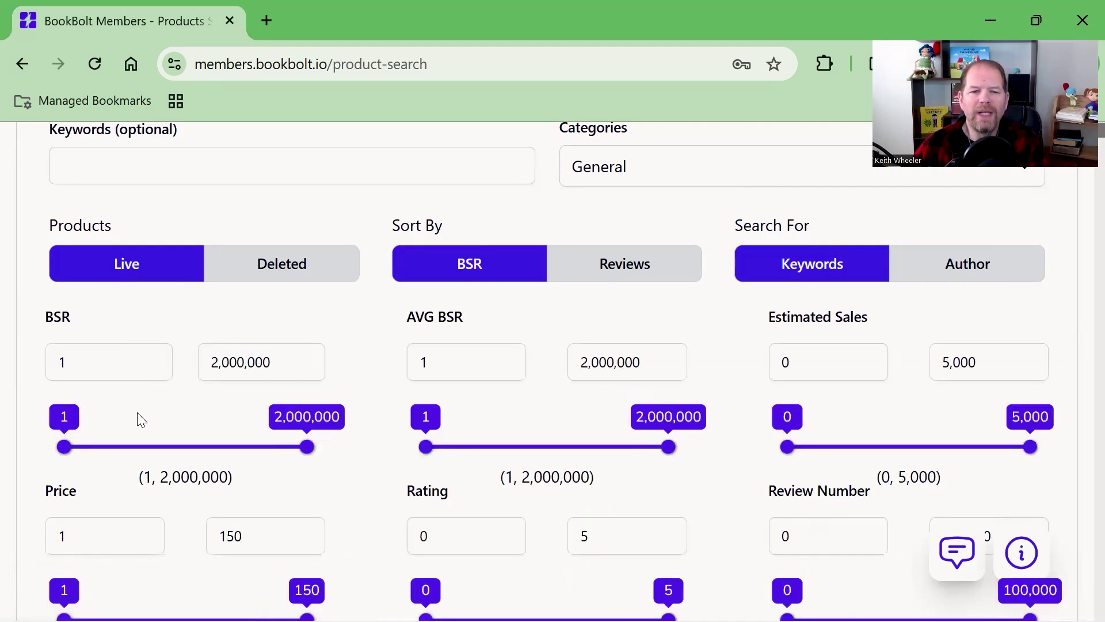
scroll(272, 429, down, 1)
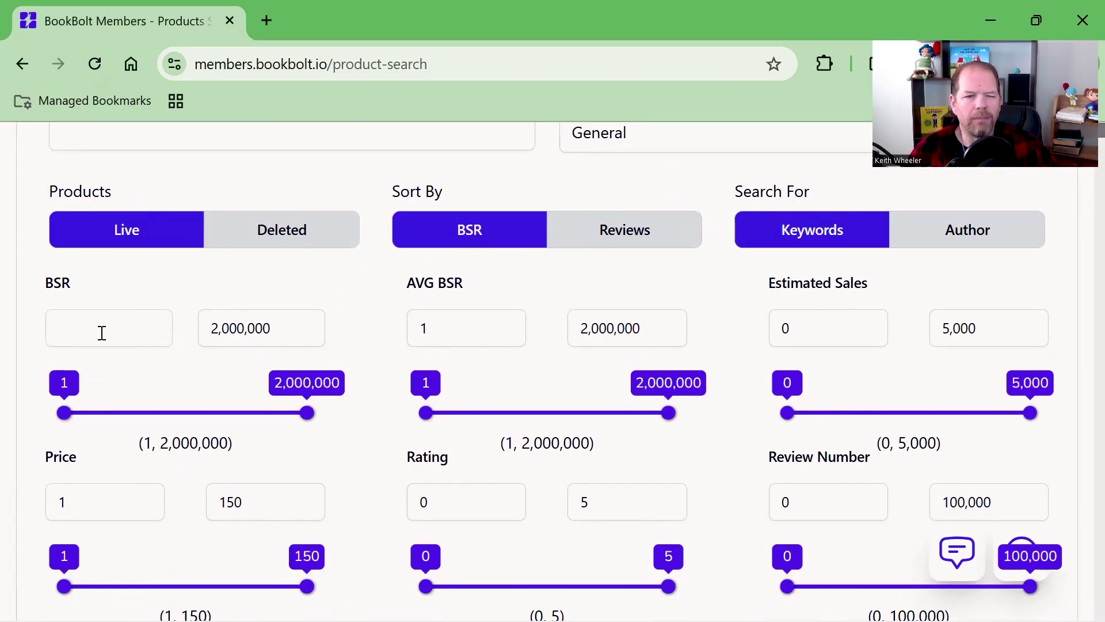
text(000)
key(Tab)
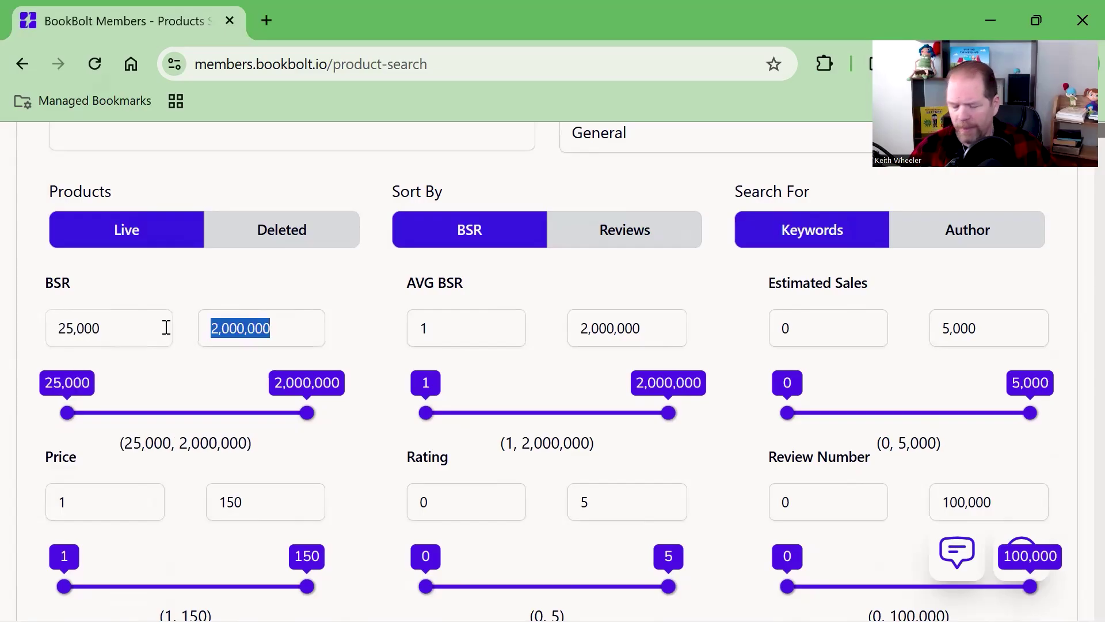
text(100000)
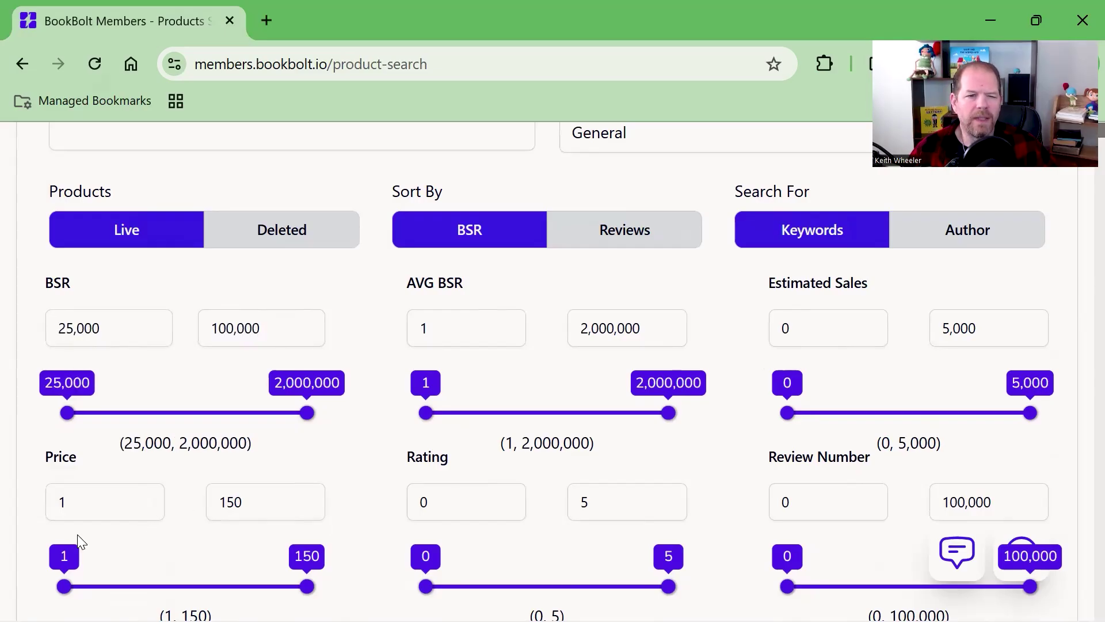
- Set price minimum 8, rating maximum 4, review maximum 100, and run the search
double_click(81, 506)
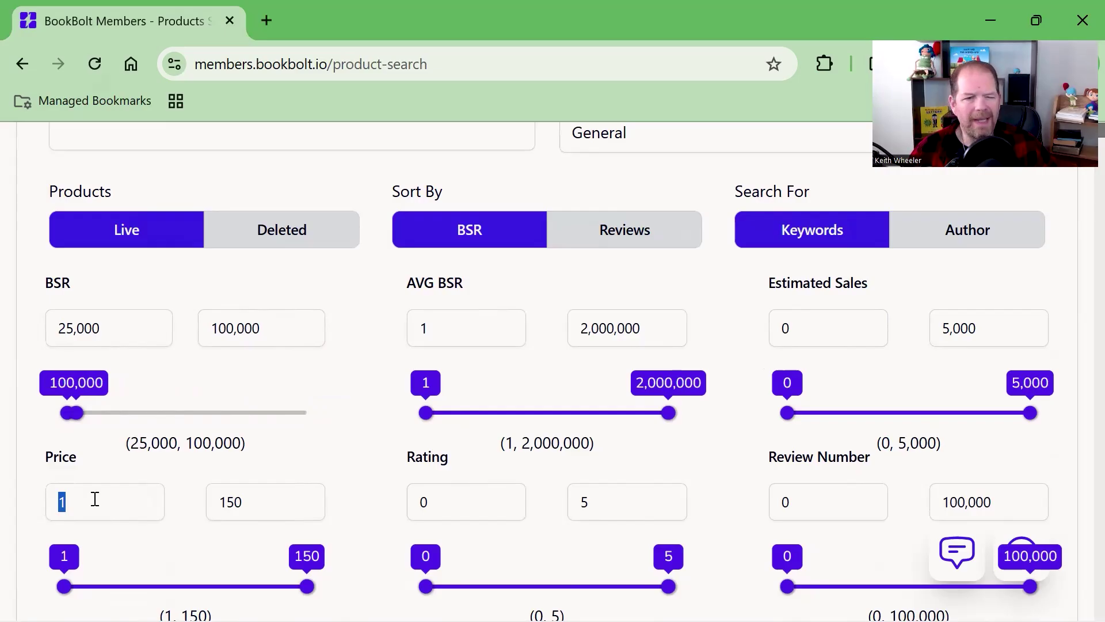
click(263, 511)
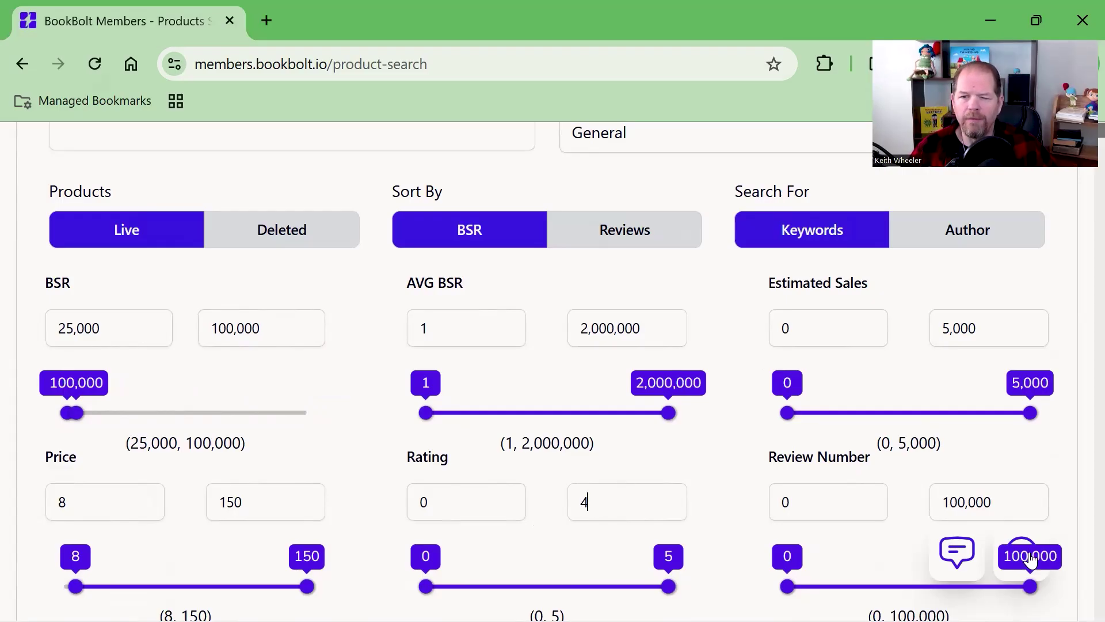
click(1014, 502)
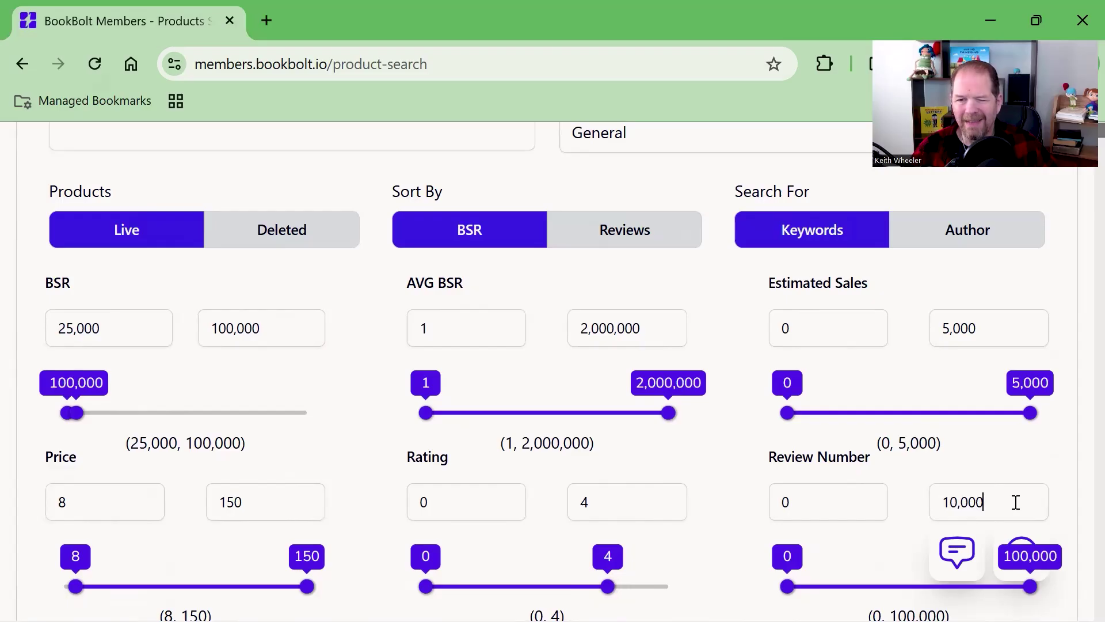
key(BackSpace)
key(BackSpace)
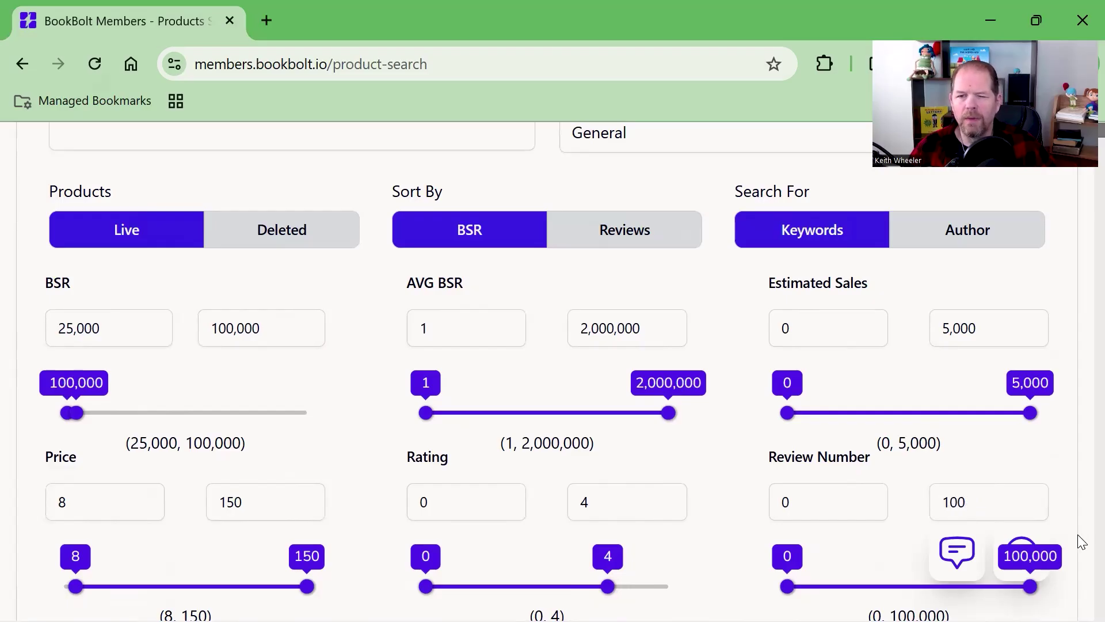
scroll(702, 567, down, 2)
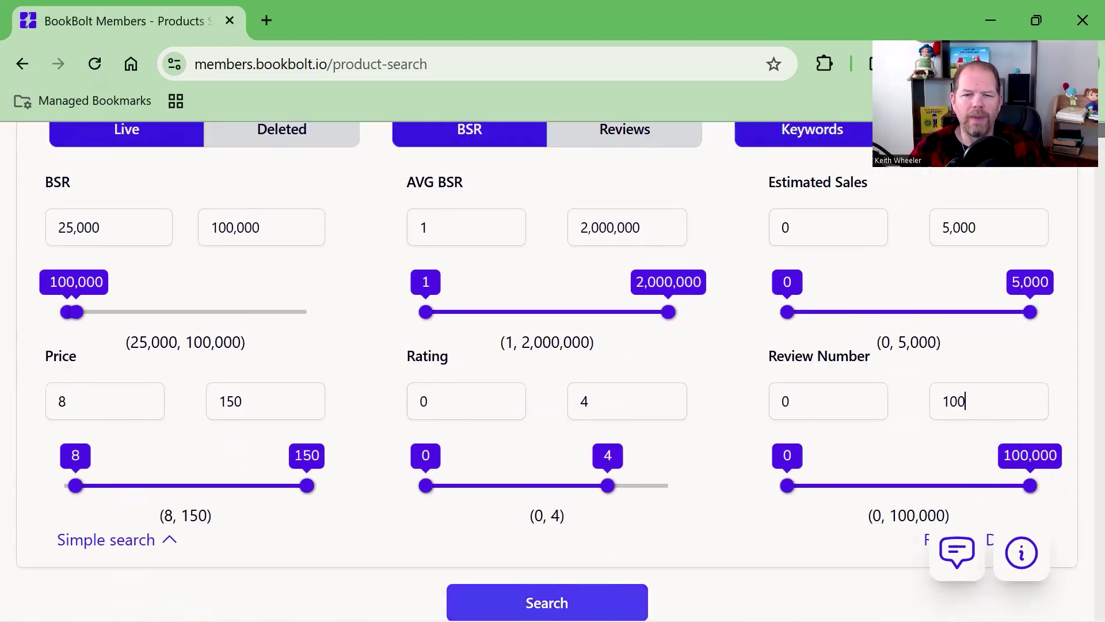
click(580, 591)
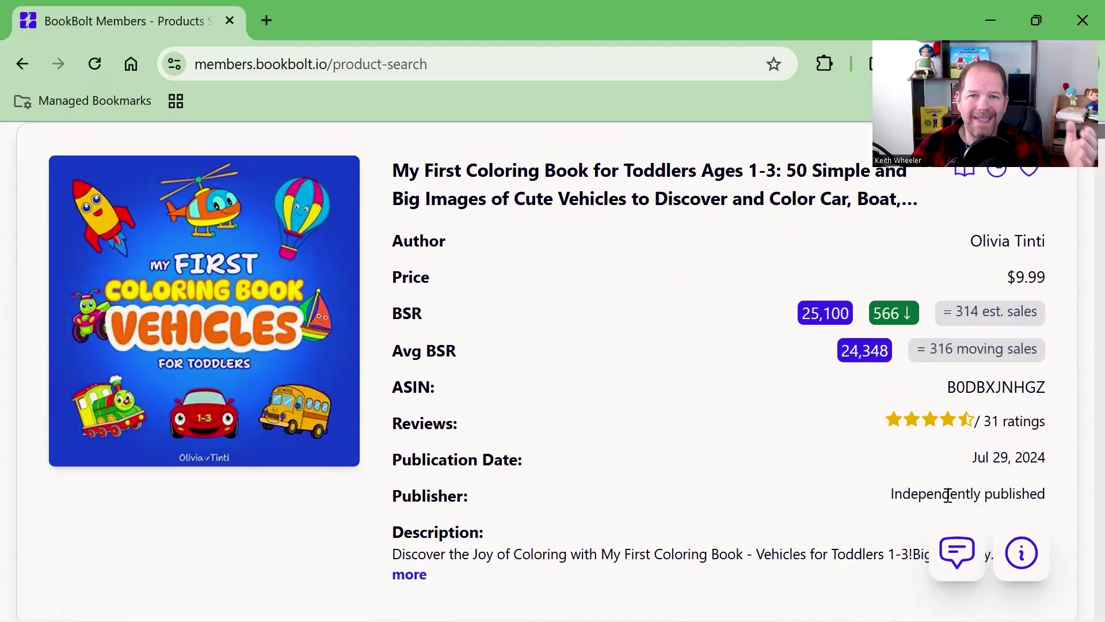
scroll(681, 551, down, 2)
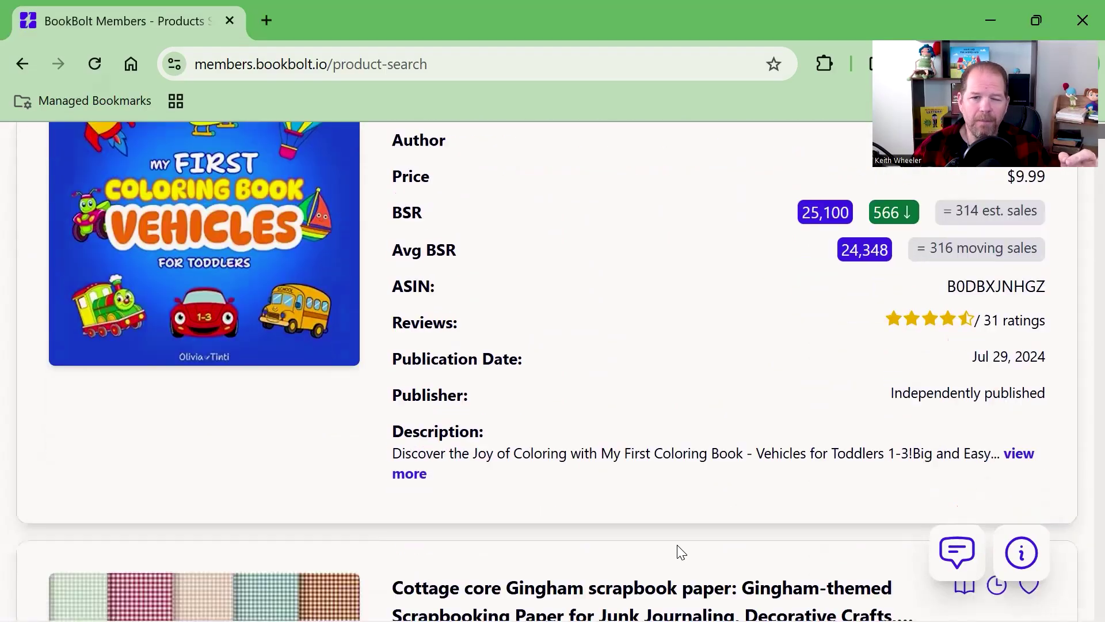
scroll(264, 351, up, 2)
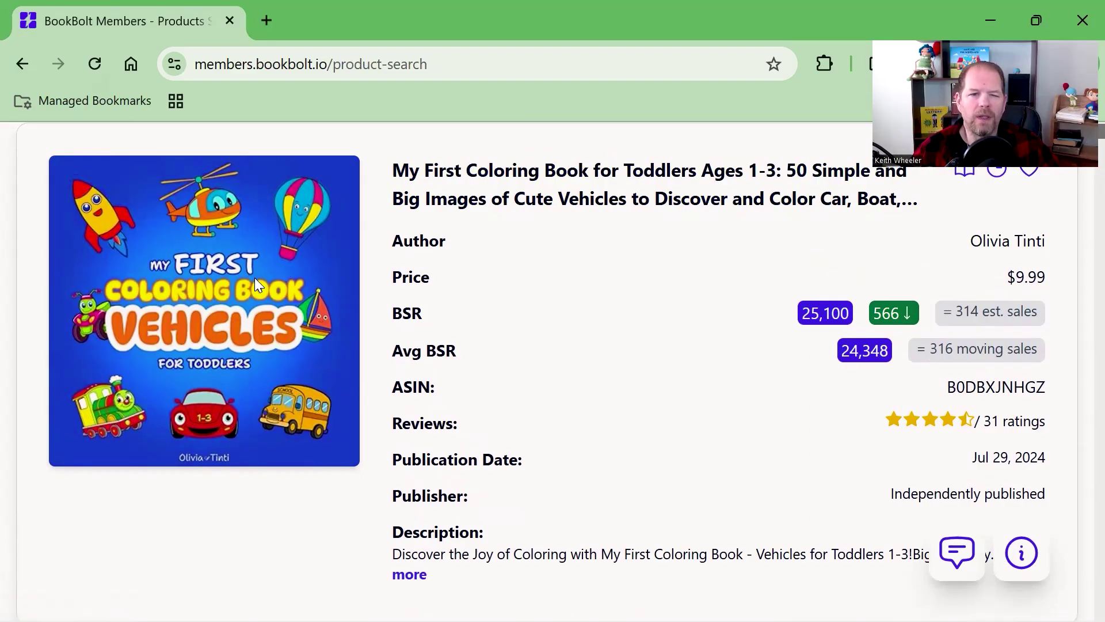
scroll(254, 284, down, 8)
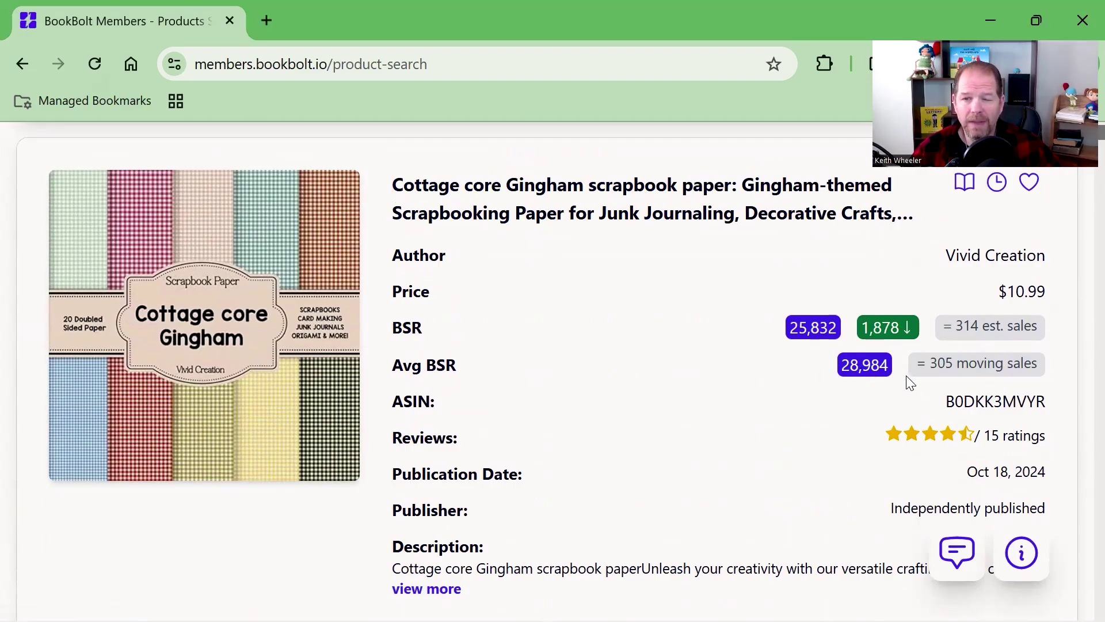
scroll(912, 374, down, 5)
scroll(514, 378, down, 15)
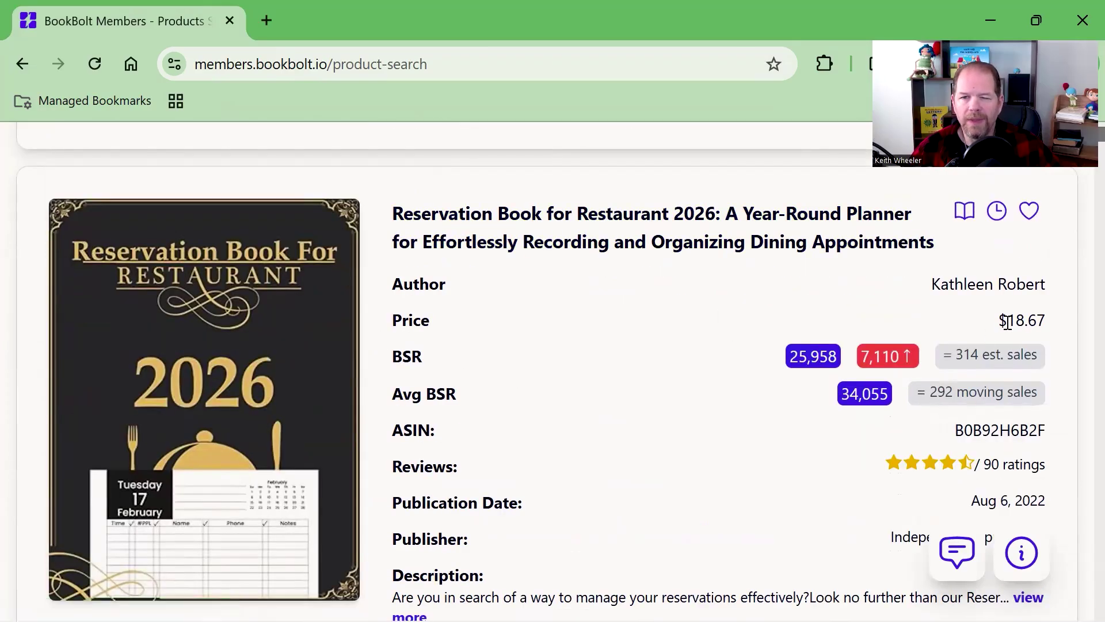
scroll(936, 438, down, 2)
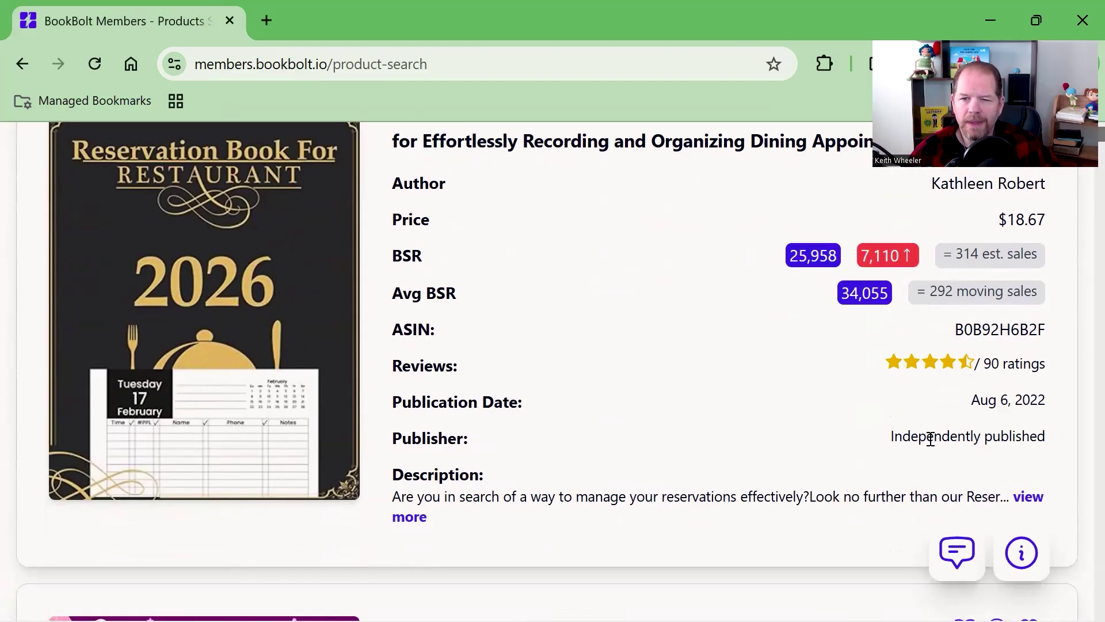
scroll(922, 441, up, 2)
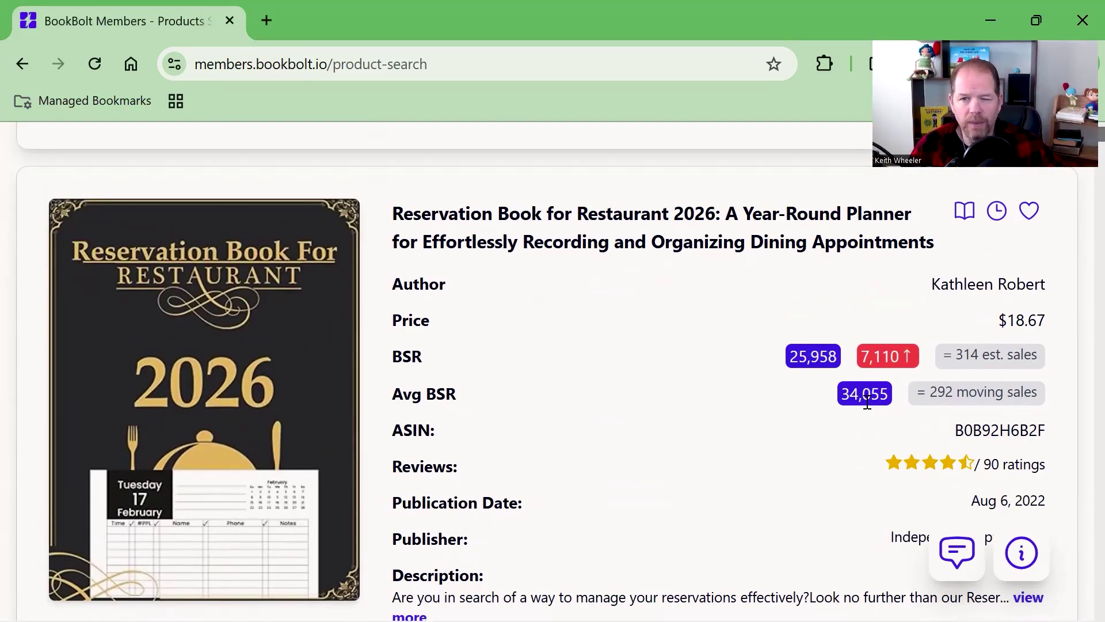
- Scroll through the filtered results, including the $8.95 composition notebook at BSR 27,638
scroll(375, 466, down, 10)
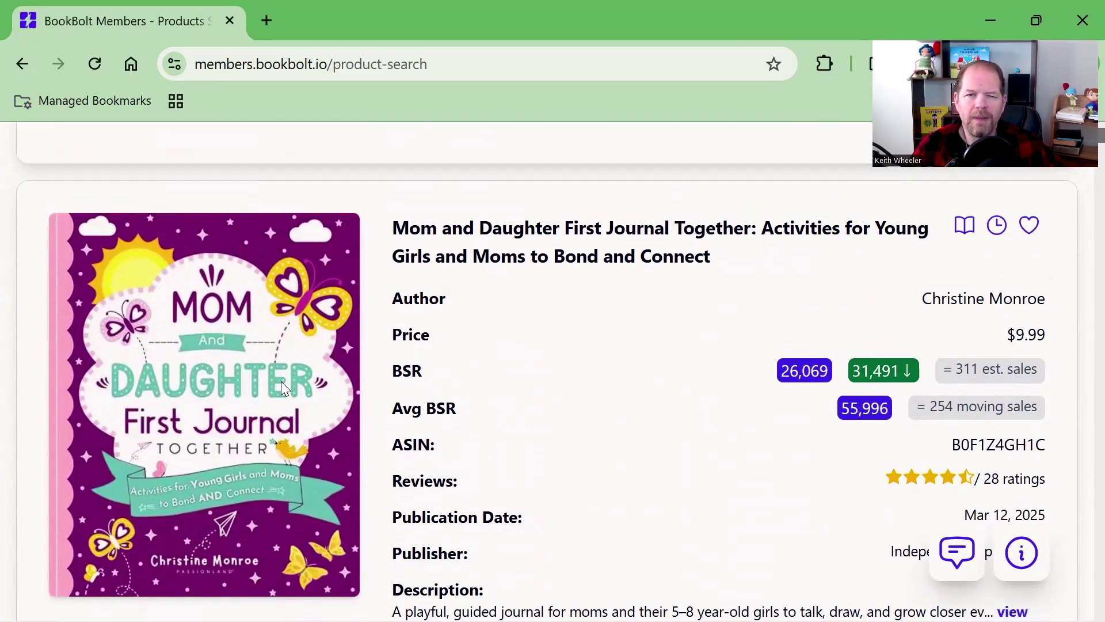
scroll(282, 382, down, 20)
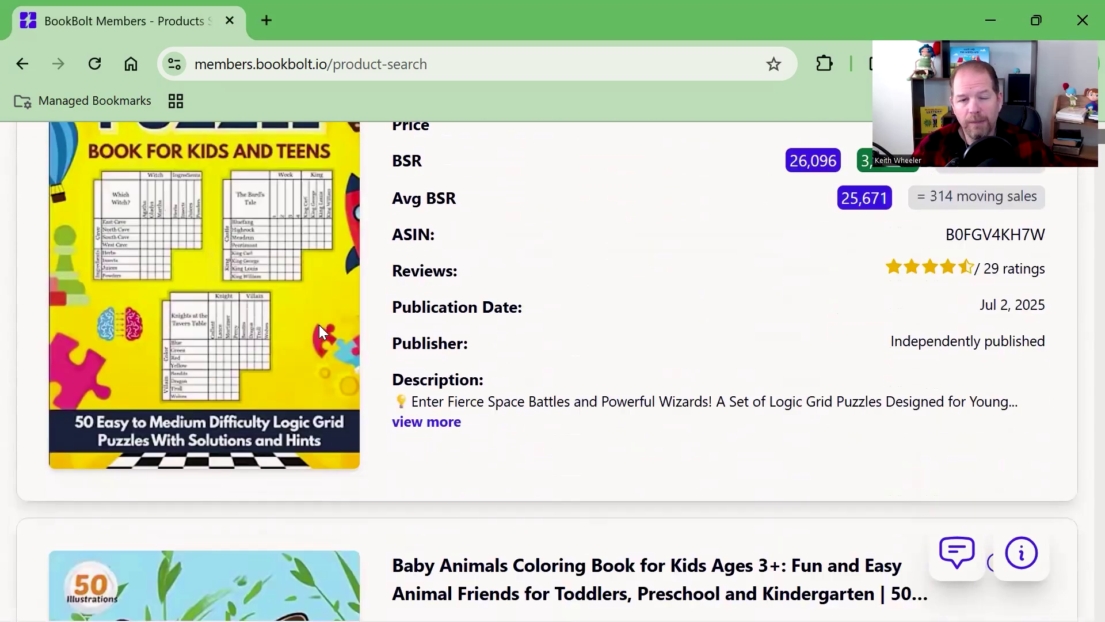
scroll(263, 285, down, 13)
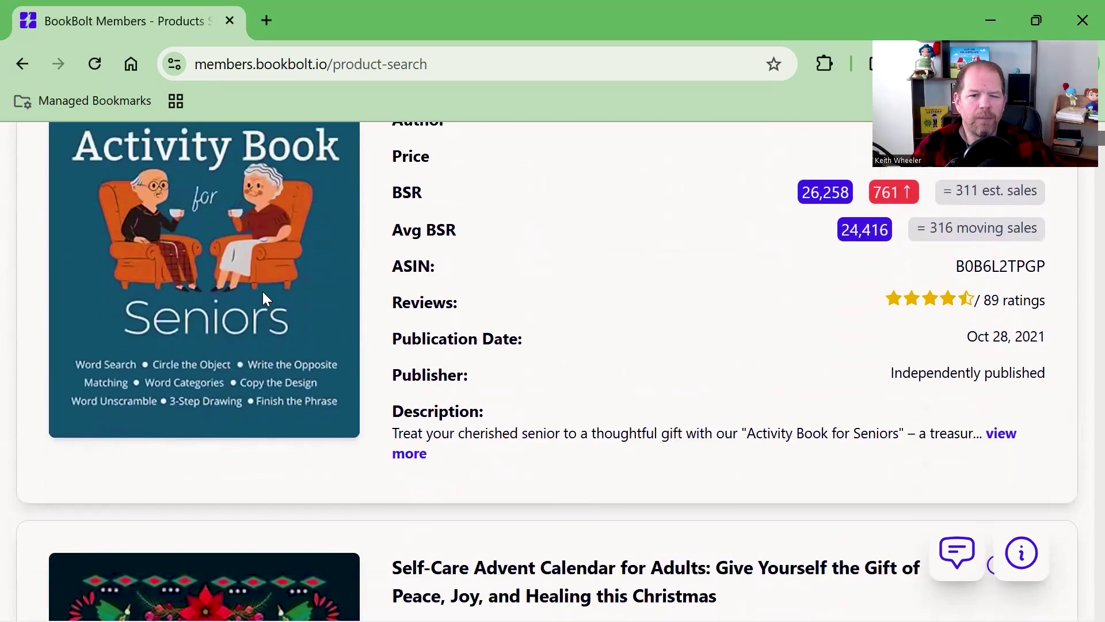
scroll(264, 297, down, 20)
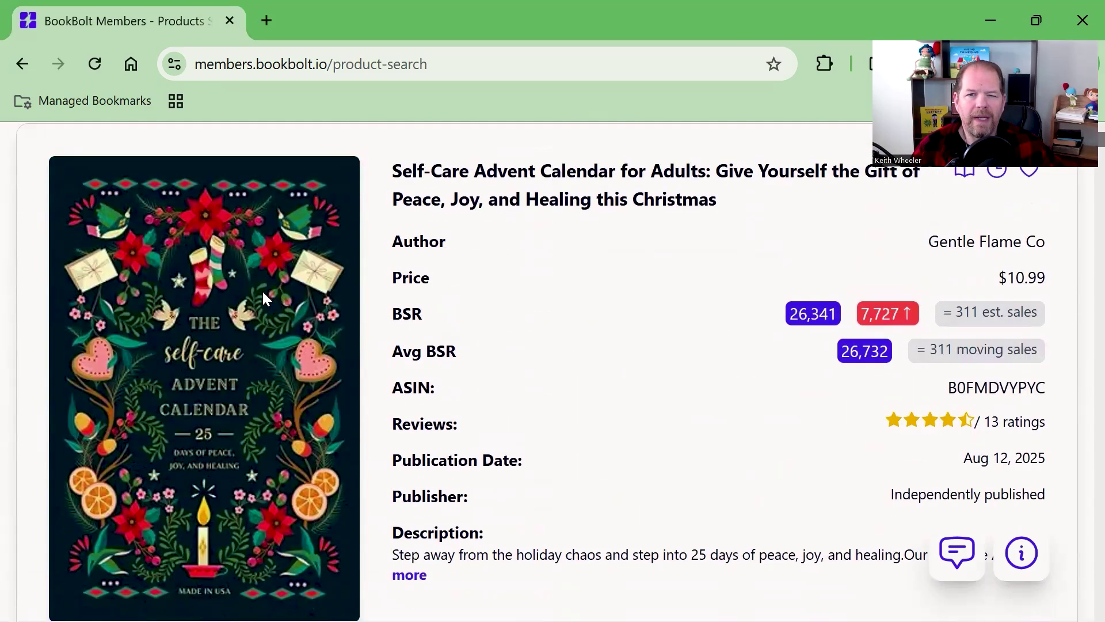
scroll(265, 297, down, 6)
scroll(264, 297, up, 4)
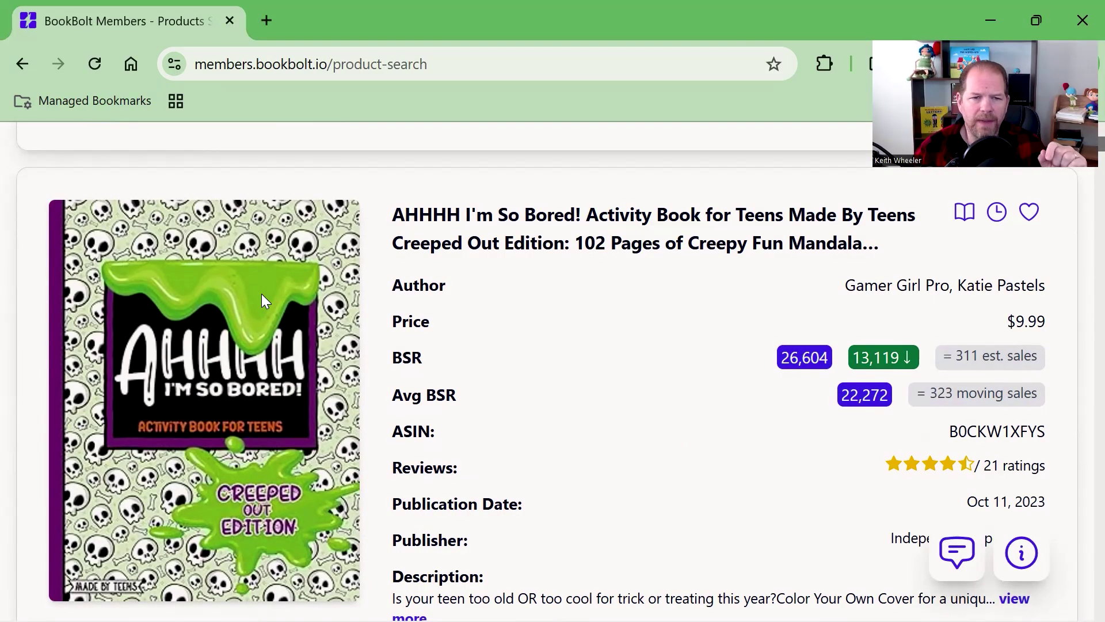
scroll(262, 327, down, 15)
scroll(512, 379, up, 6)
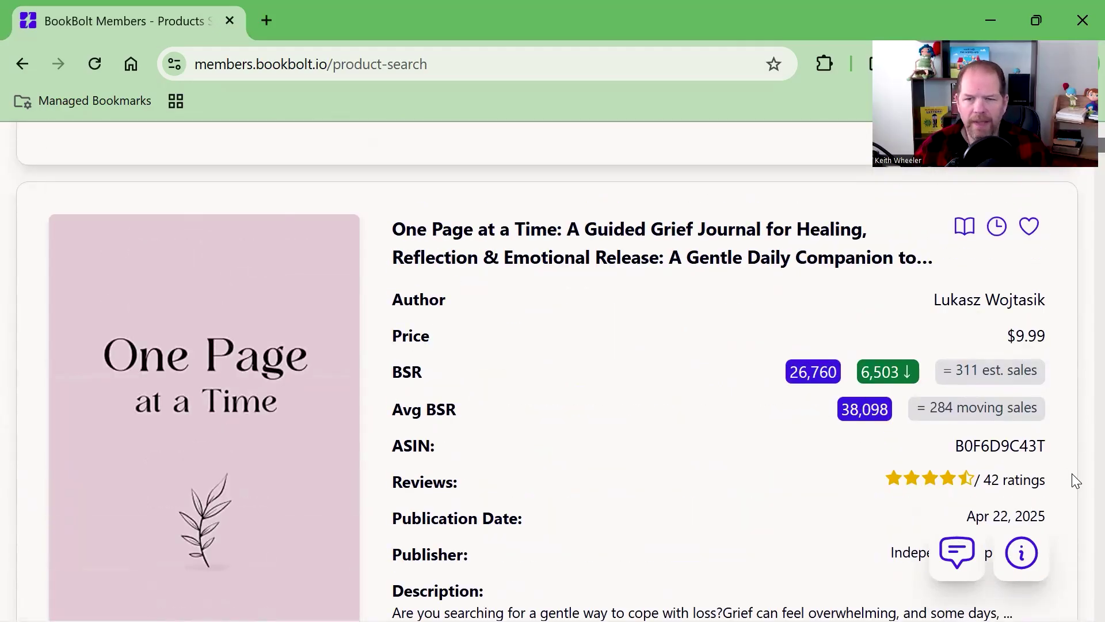
scroll(879, 418, down, 12)
scroll(879, 419, down, 11)
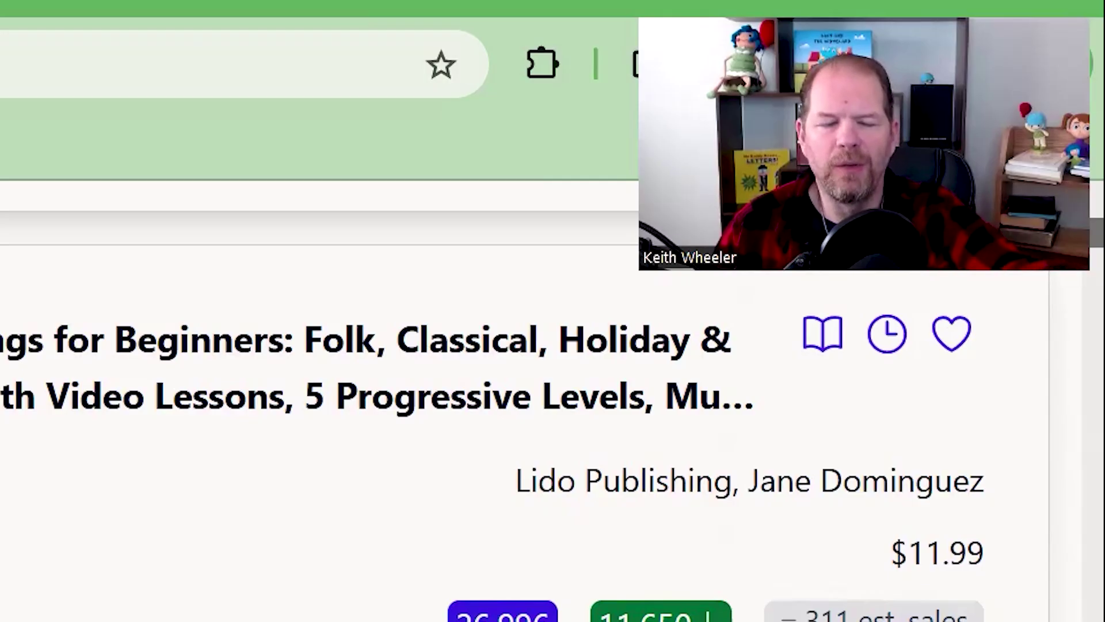
scroll(518, 403, down, 2)
scroll(518, 403, down, 10)
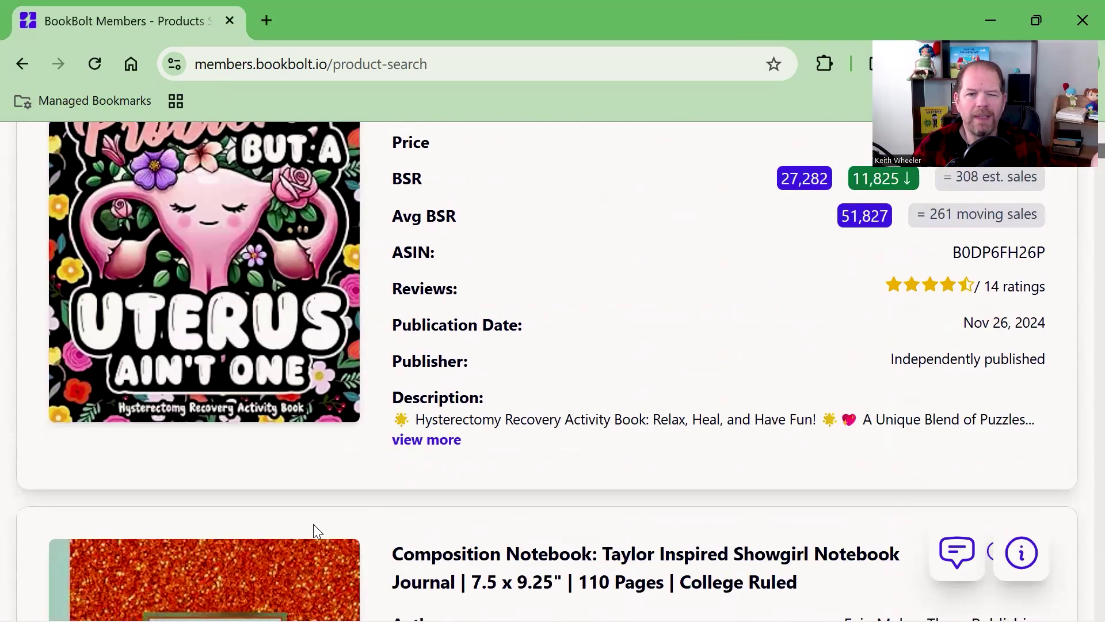
scroll(316, 531, down, 6)
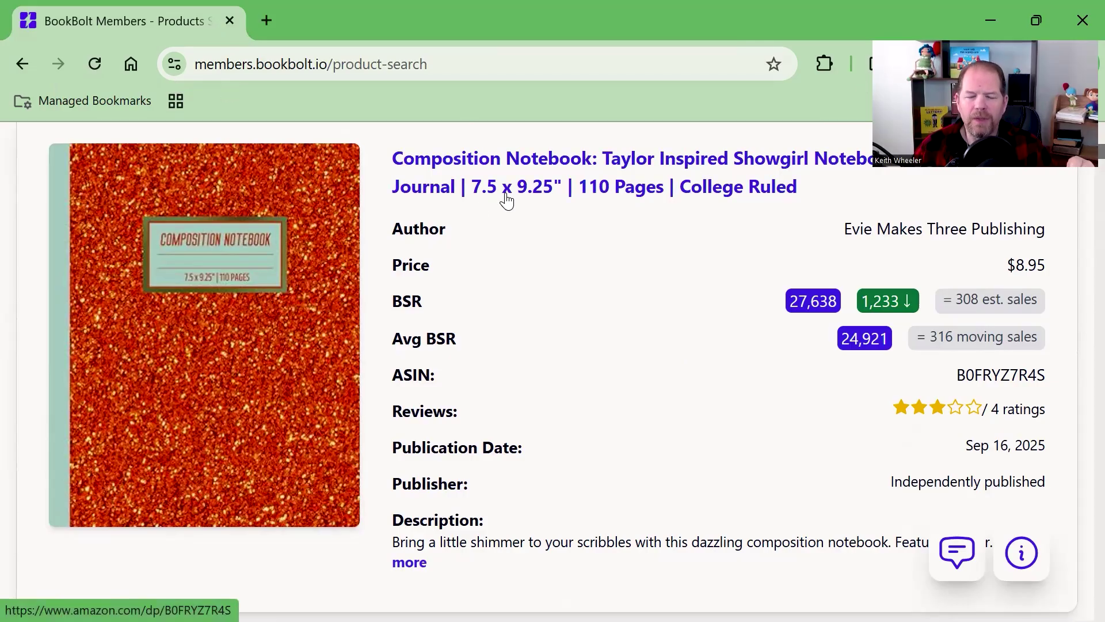
- Return to the search filters and open the site navigation sidebar
scroll(383, 351, up, 8)
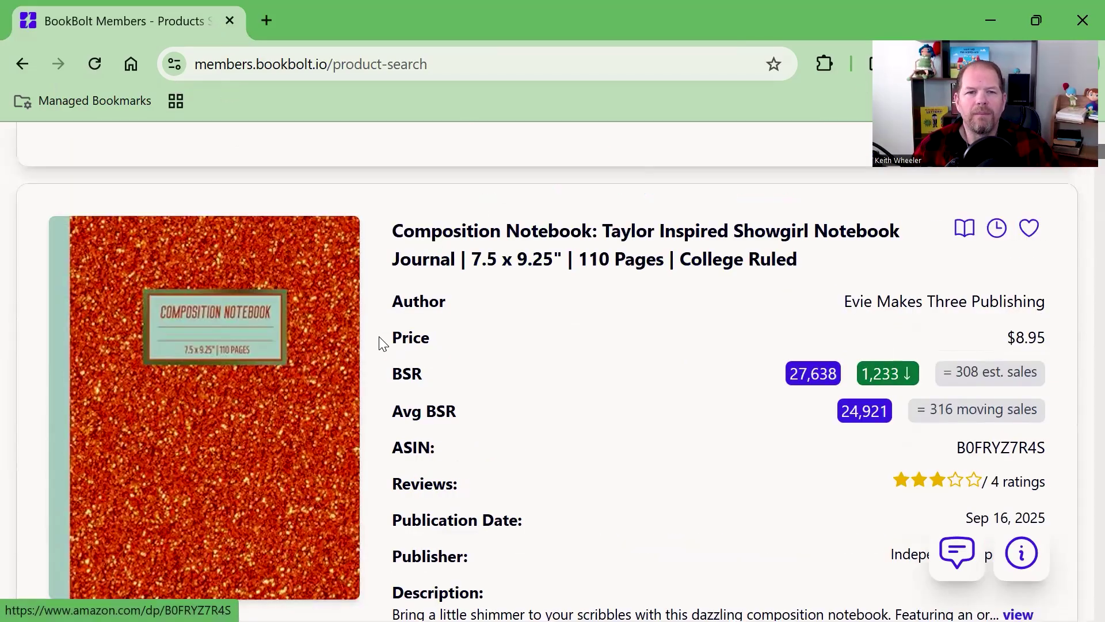
scroll(383, 352, up, 15)
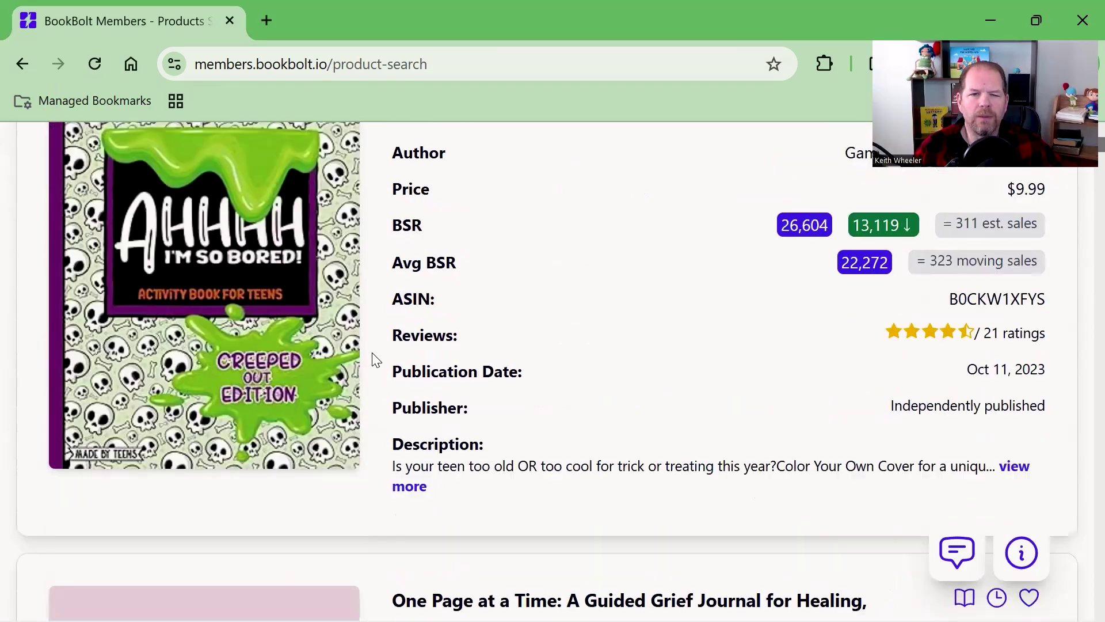
scroll(255, 425, up, 10)
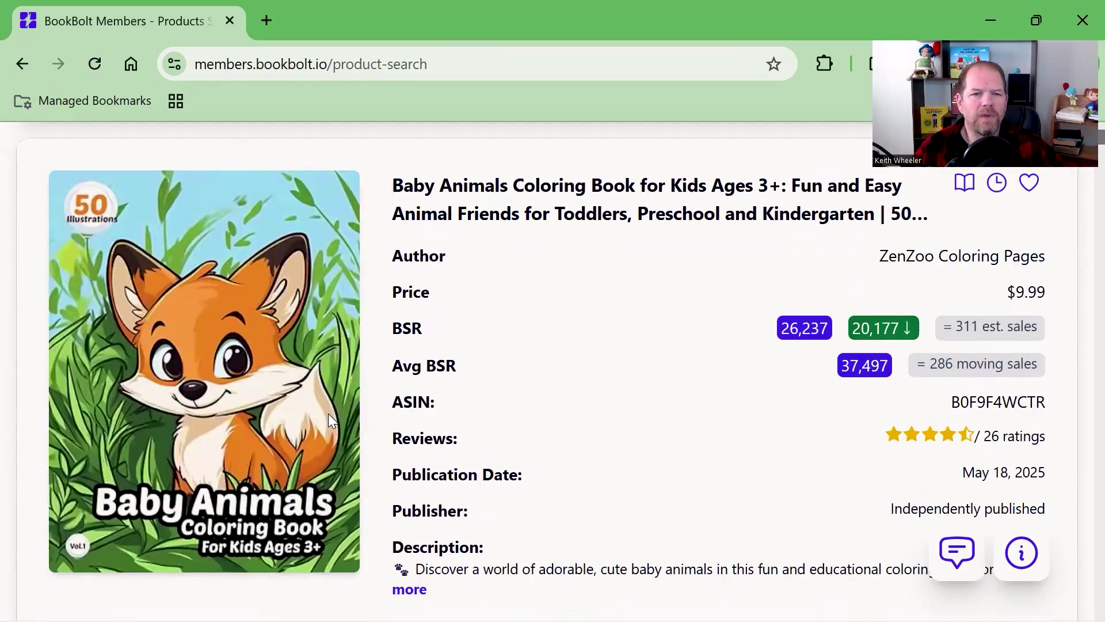
scroll(318, 426, up, 5)
scroll(306, 441, up, 10)
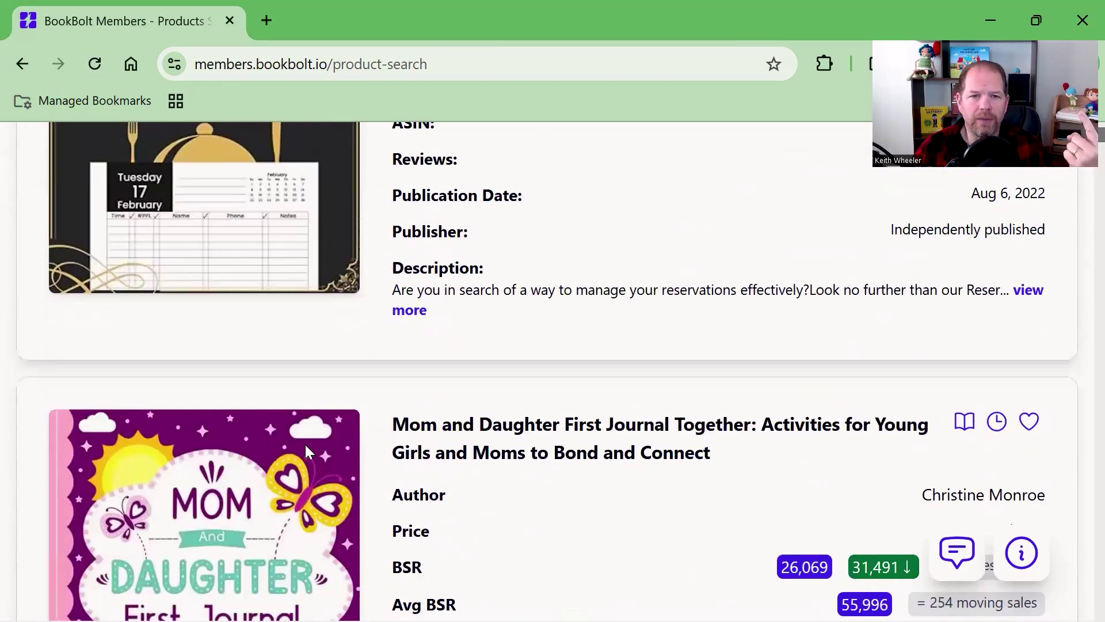
scroll(273, 466, up, 5)
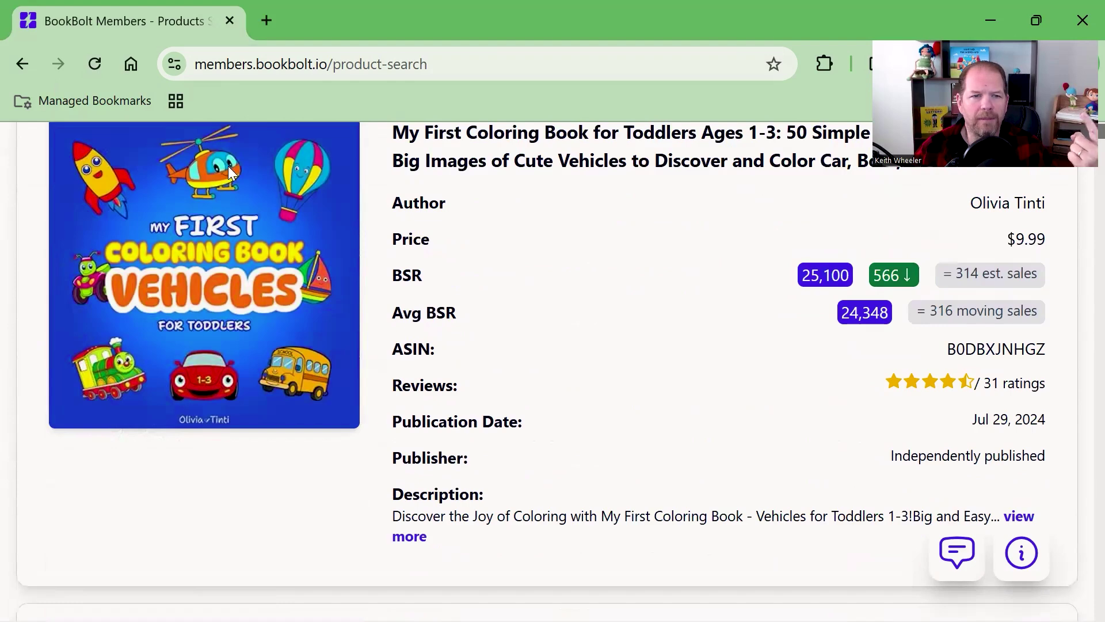
scroll(173, 316, up, 15)
click(33, 153)
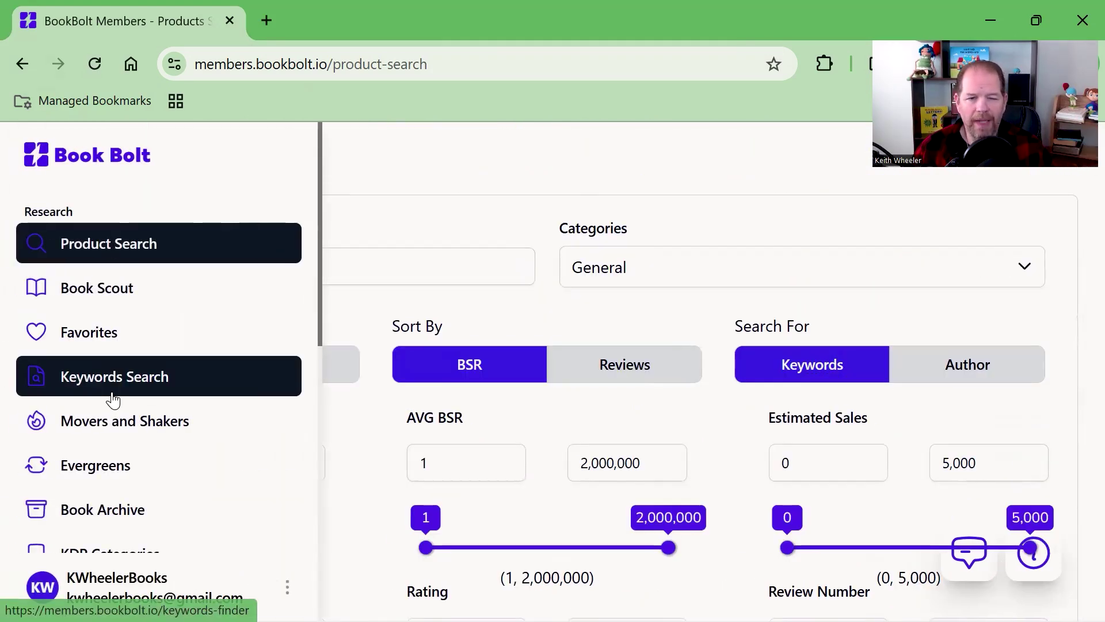
- Launch BookBolt Studio from the sidebar in a new tab
scroll(112, 392, down, 2)
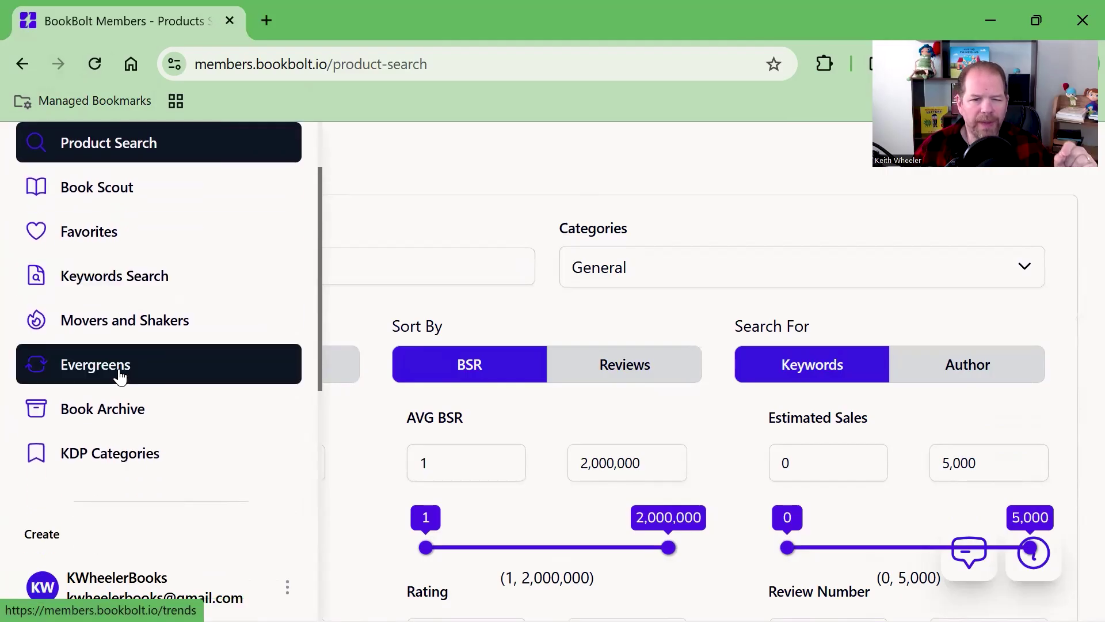
scroll(119, 380, down, 4)
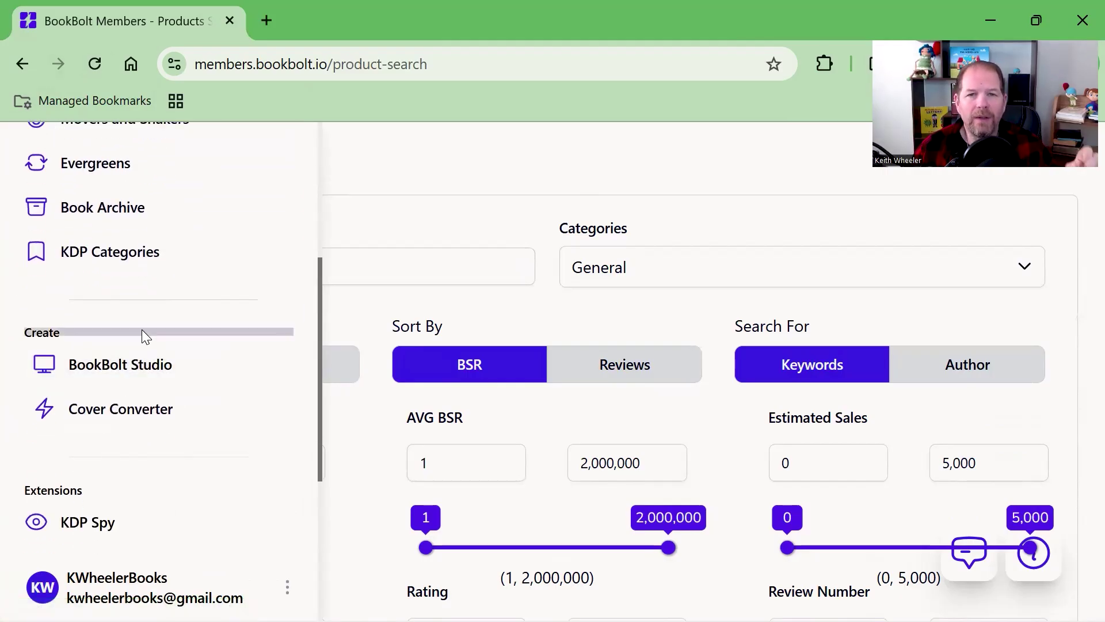
click(107, 369)
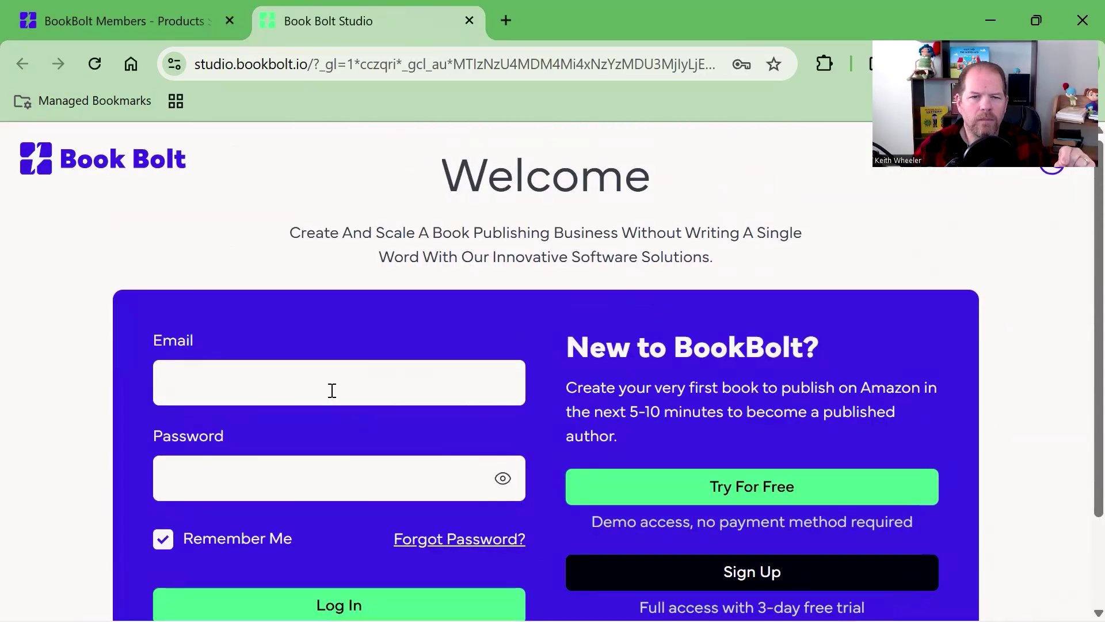
- Log in to the Studio with the saved Chrome credentials and show the project actions
click(332, 391)
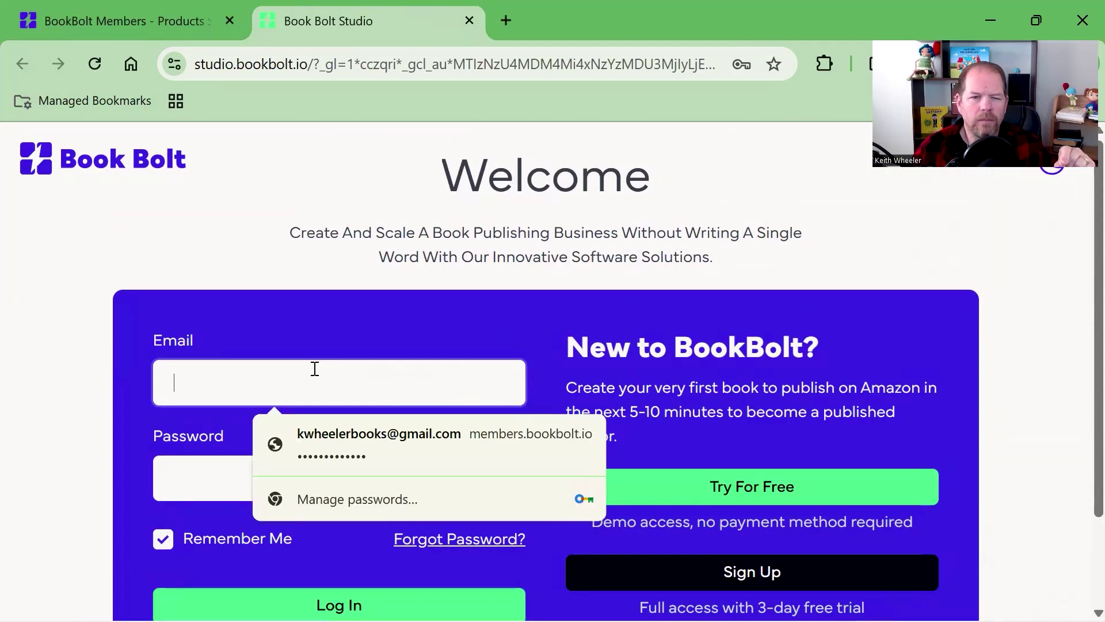
click(348, 436)
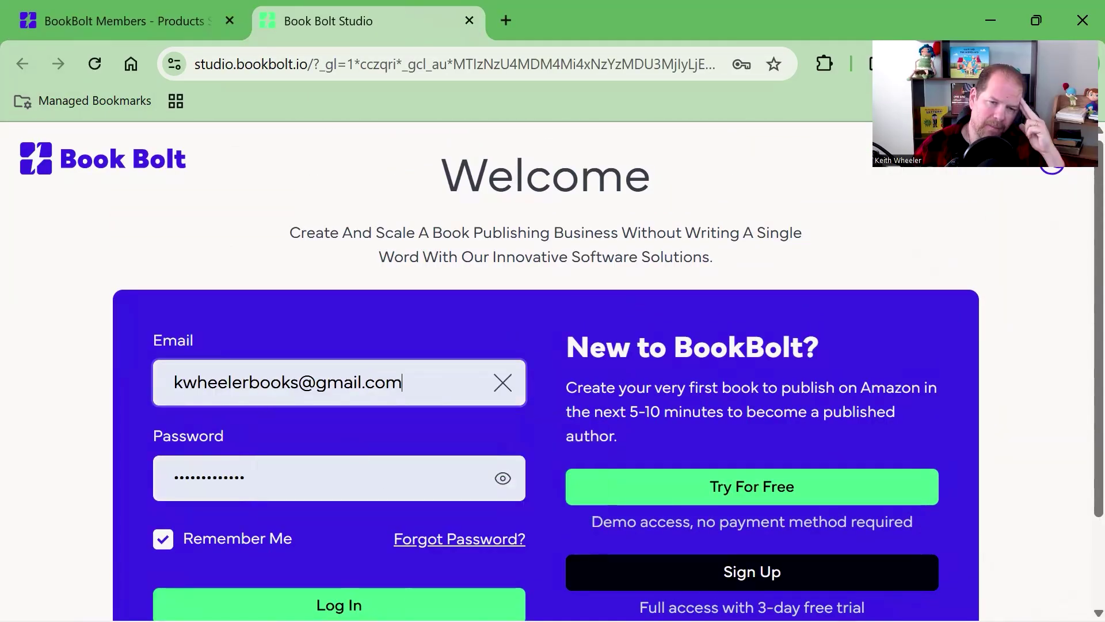
key(Return)
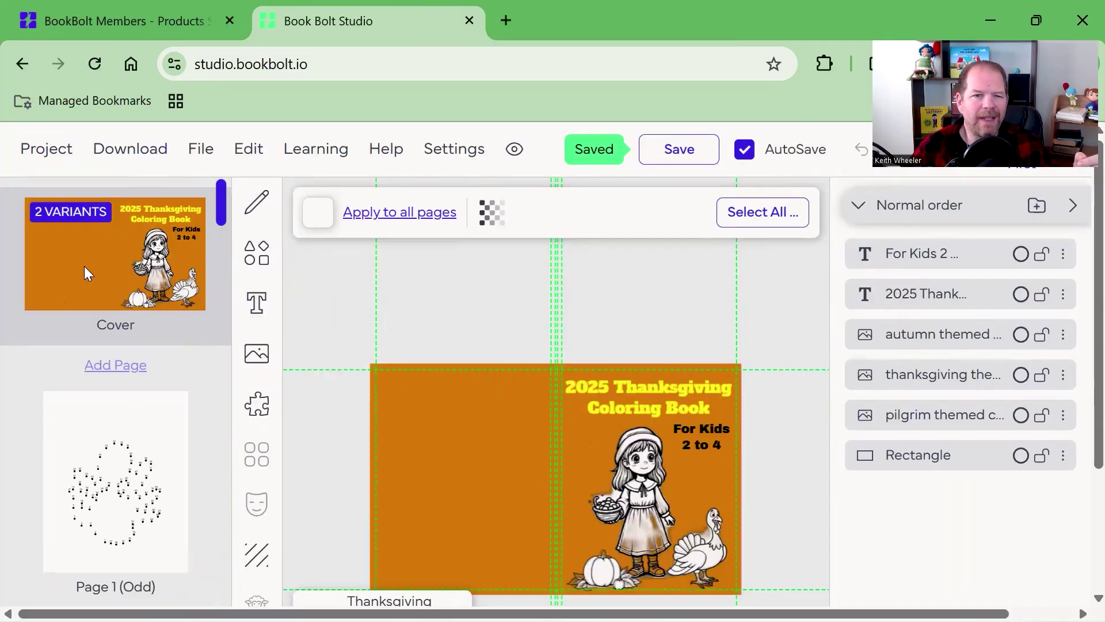
click(39, 156)
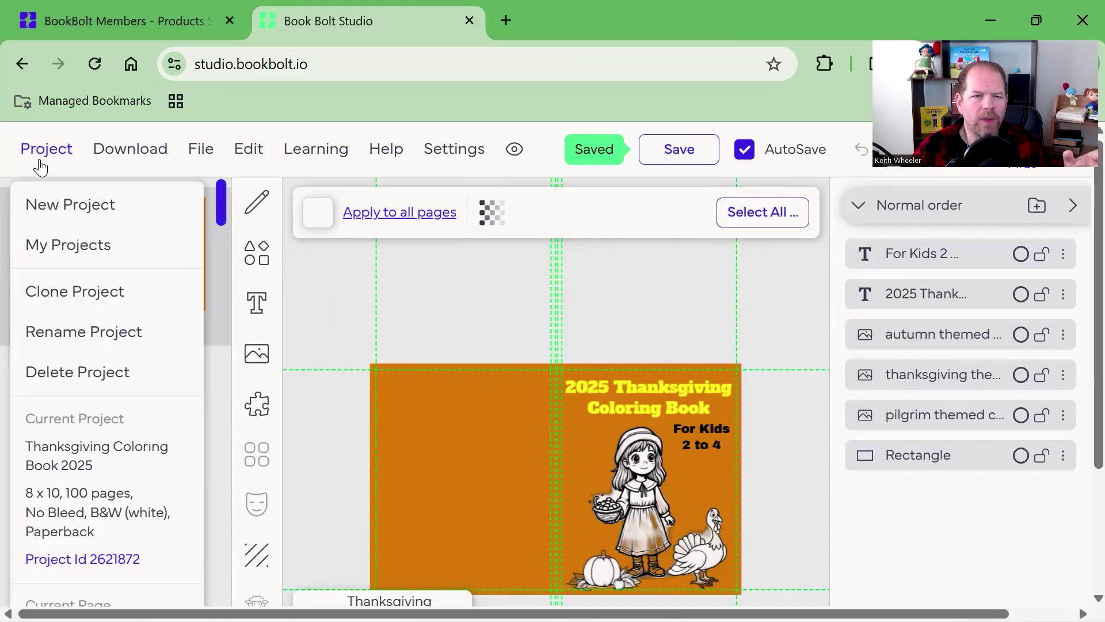
- Create the 'Composition Notebook' project: 8.5 x 11 trim, white paper, no bleed, 120 pages
click(54, 204)
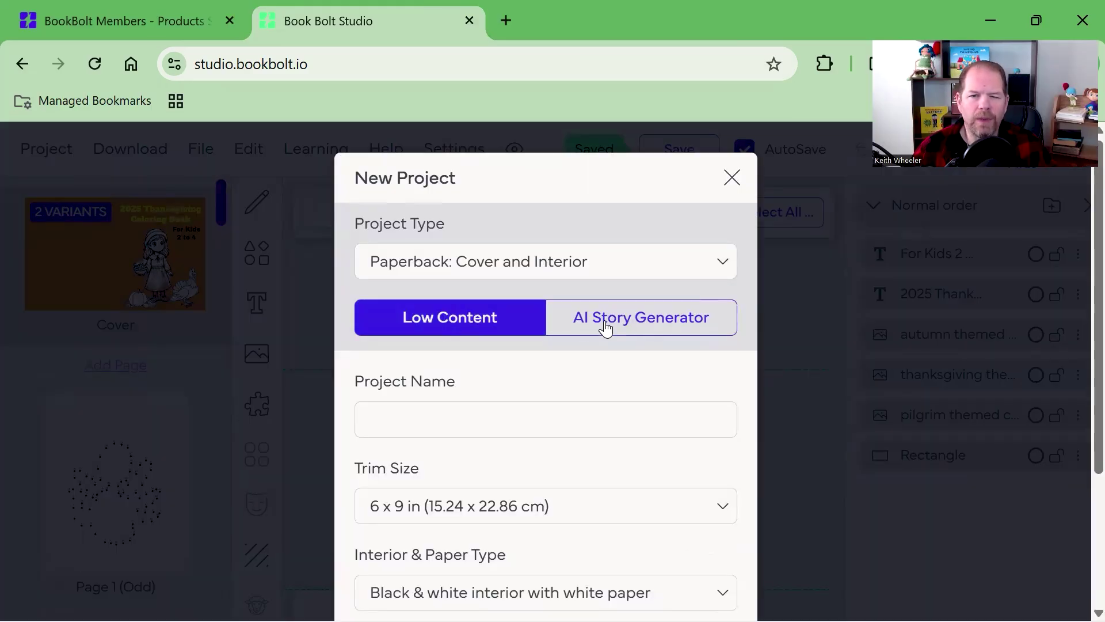
click(430, 414)
text(Composition Notebook)
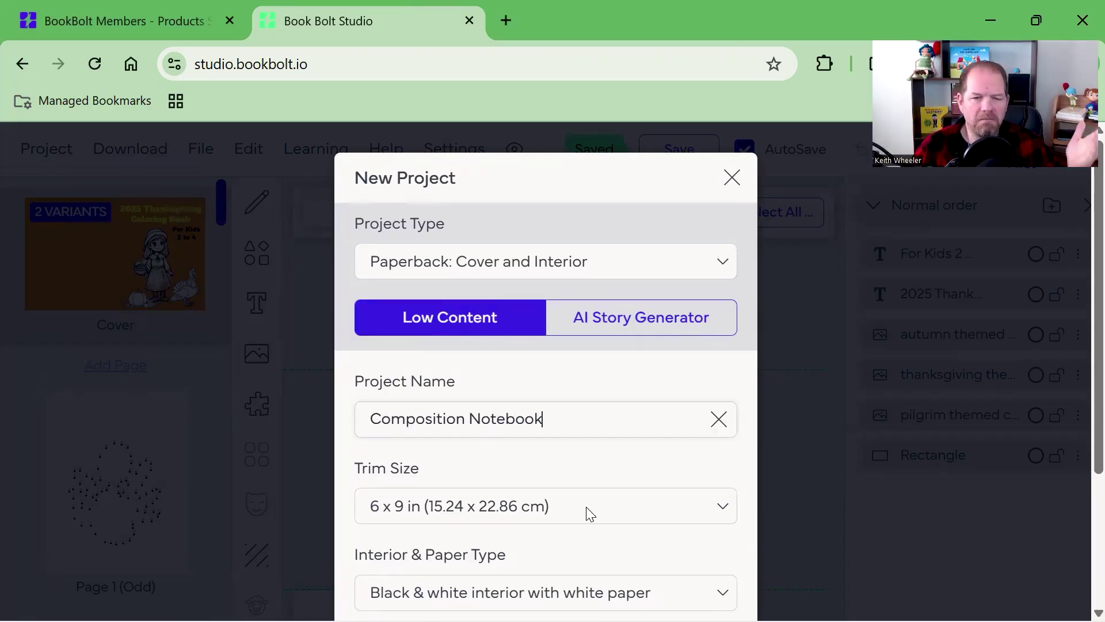
click(585, 506)
click(564, 428)
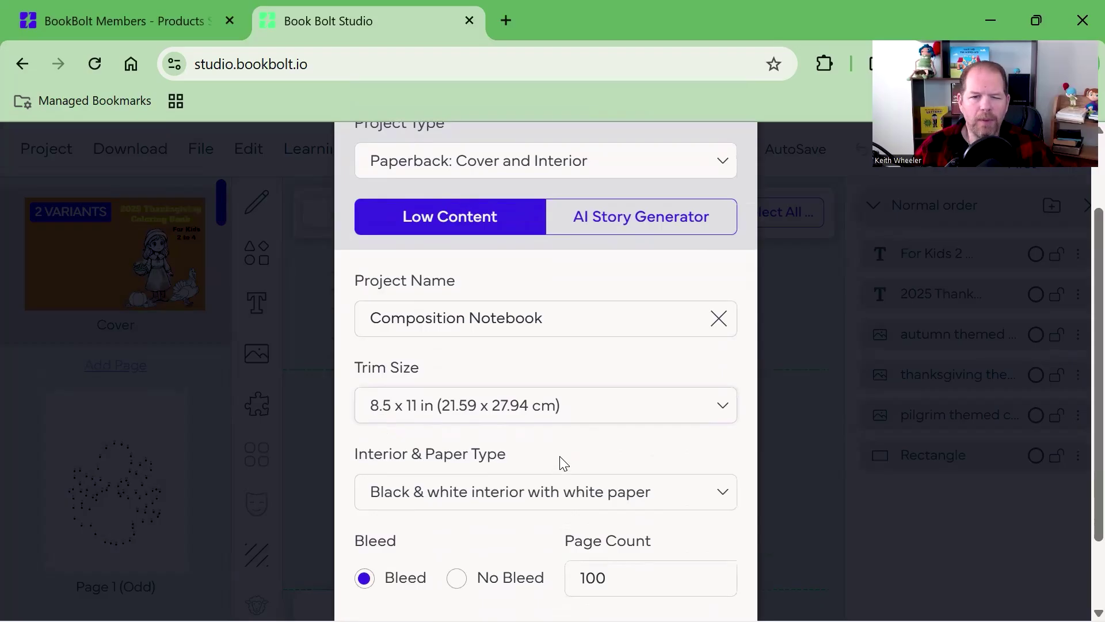
click(706, 492)
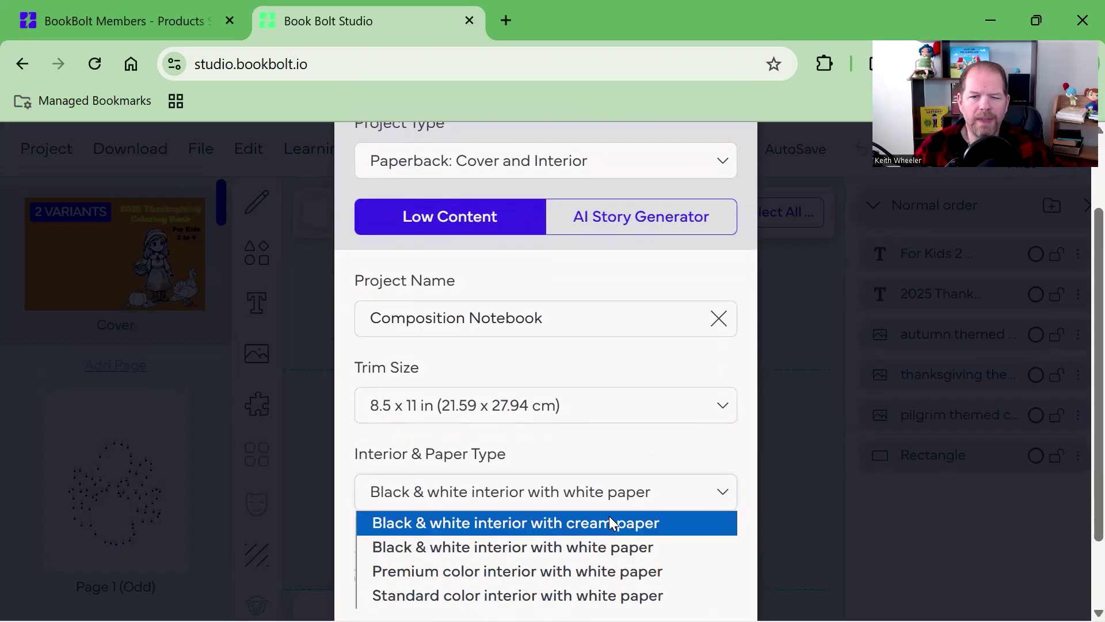
click(629, 467)
scroll(397, 507, down, 2)
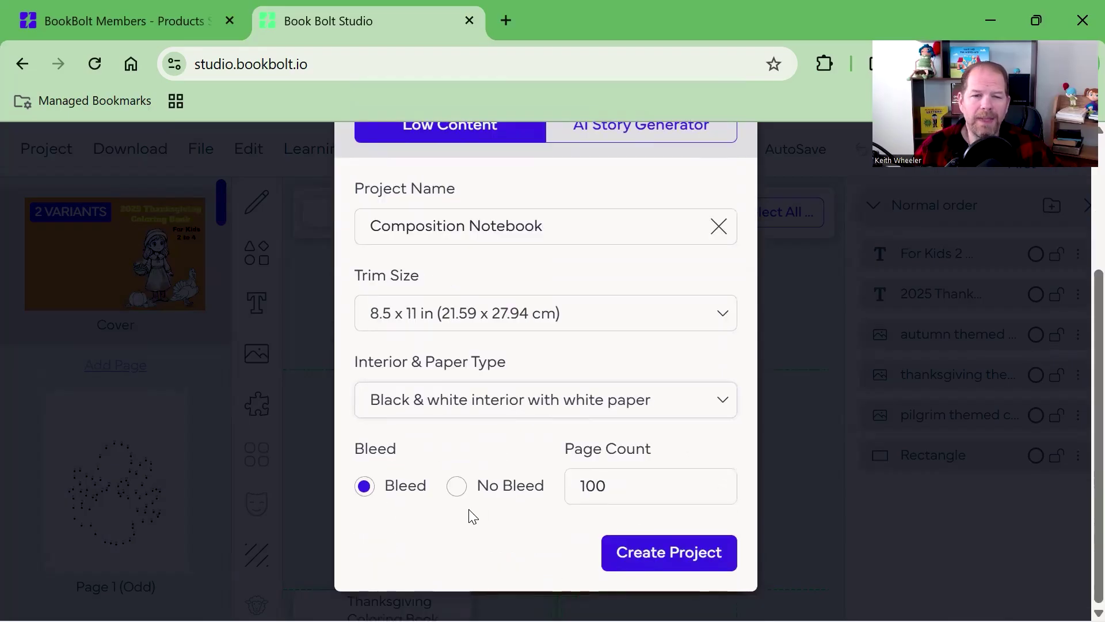
click(456, 486)
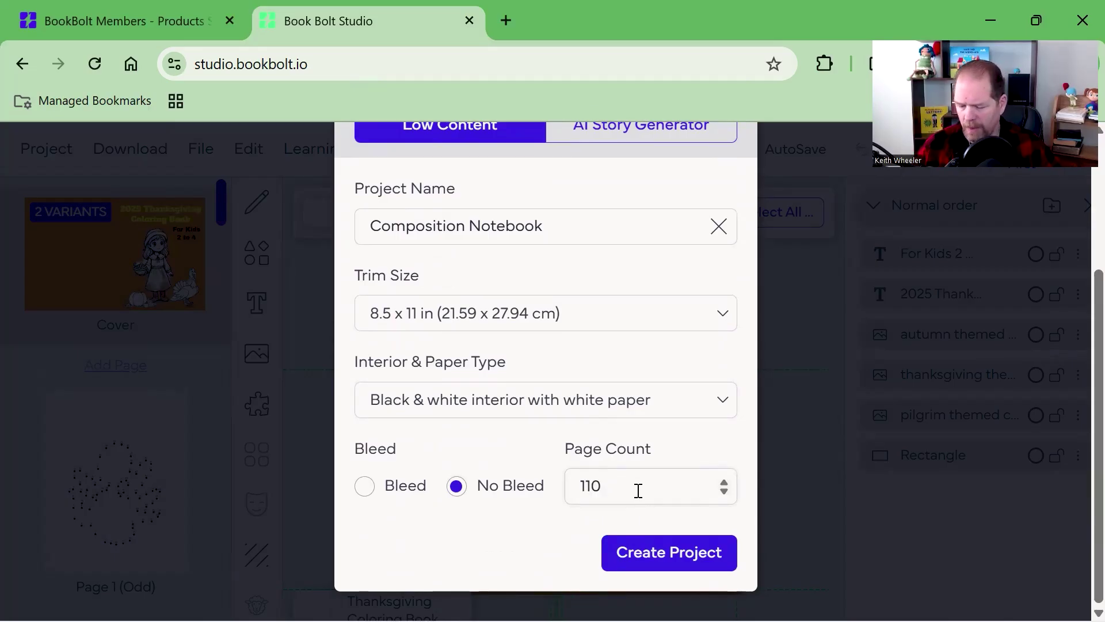
click(644, 546)
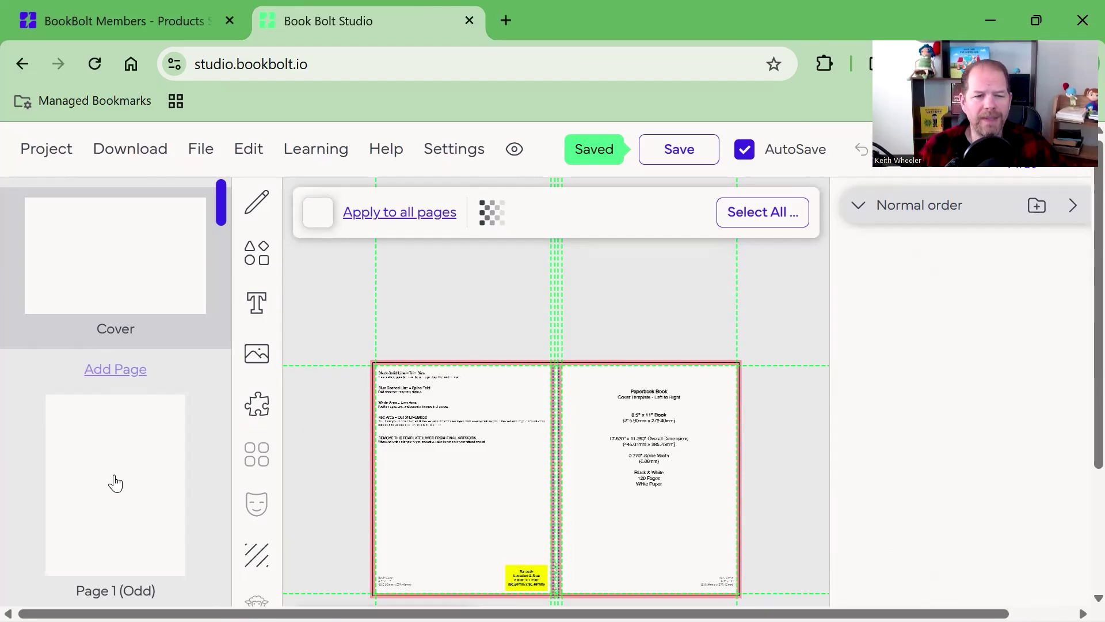
- Review the Cover and Page 1 thumbnails in the page list, then show Page 1 (Odd)
scroll(128, 549, down, 2)
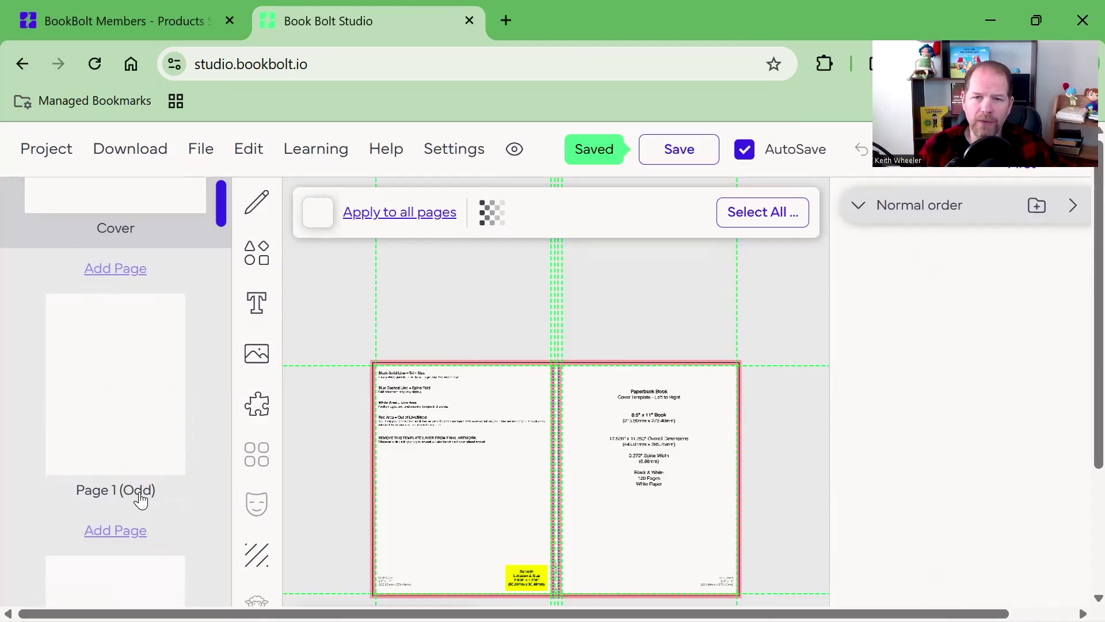
scroll(128, 463, up, 2)
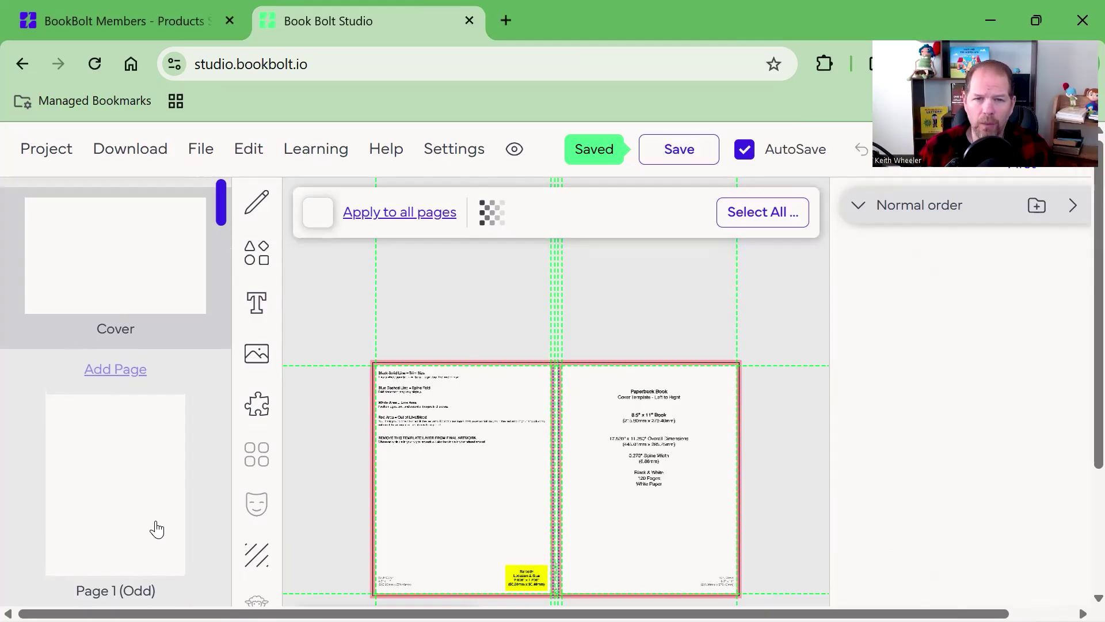
click(103, 526)
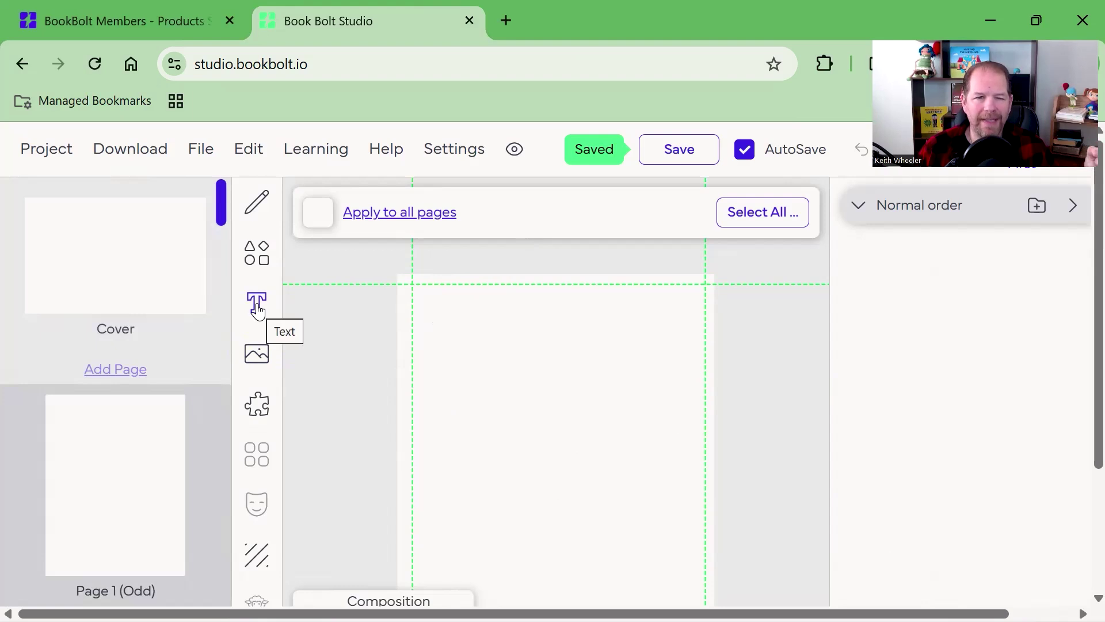
- Open the File Library of uploaded images and close it again
click(256, 362)
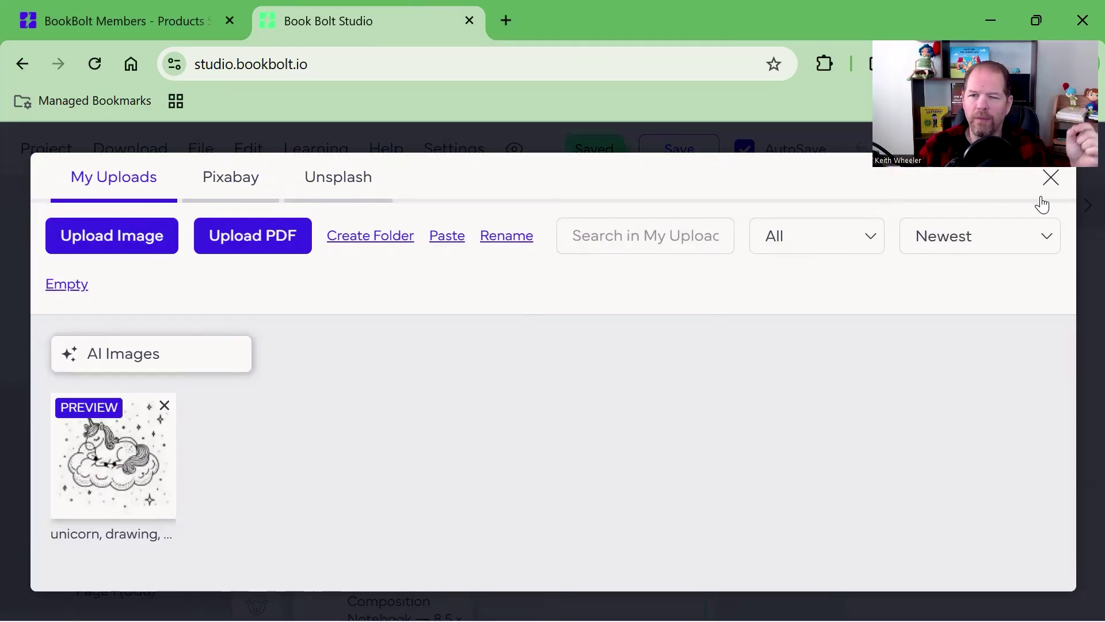
click(1057, 189)
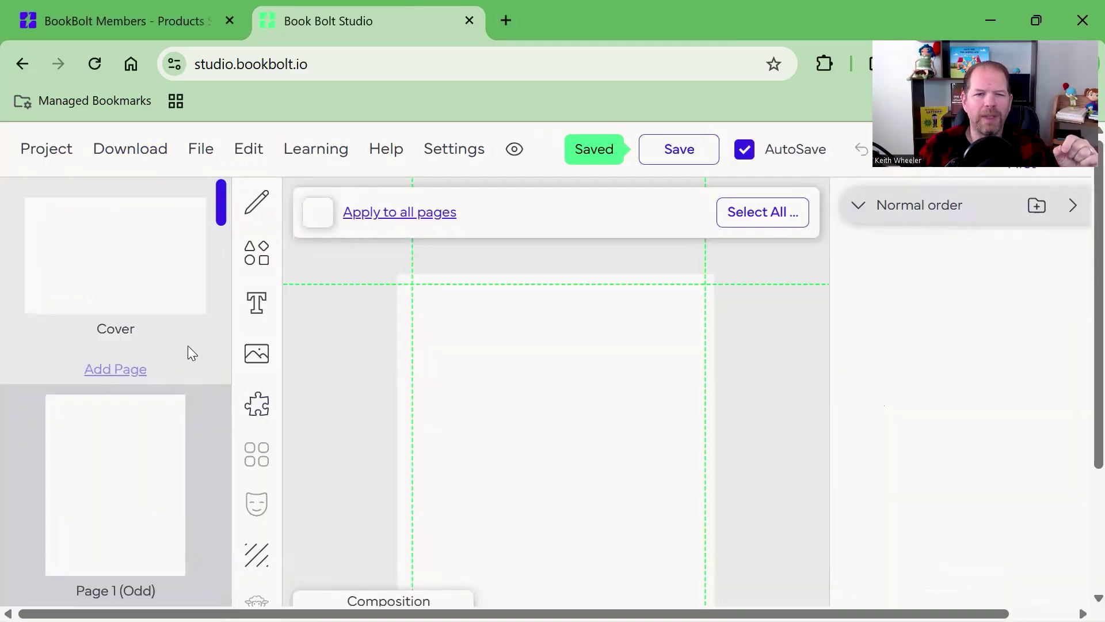
- In the Interior Templates Library, pick College Ruled with Field from the Ruled with Field variants
click(257, 406)
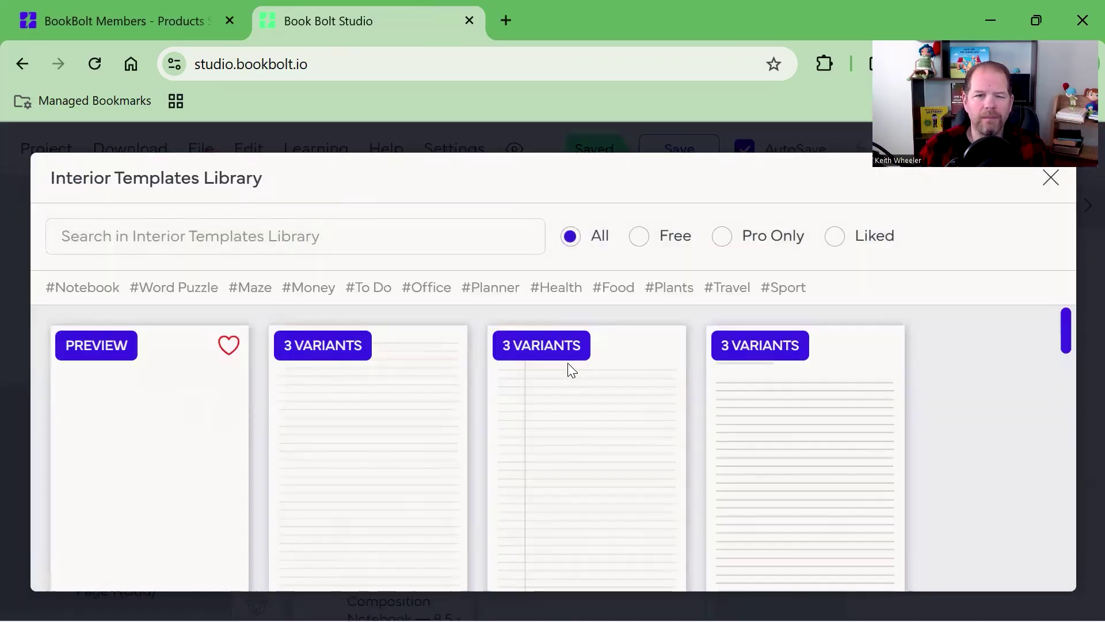
scroll(161, 507, down, 2)
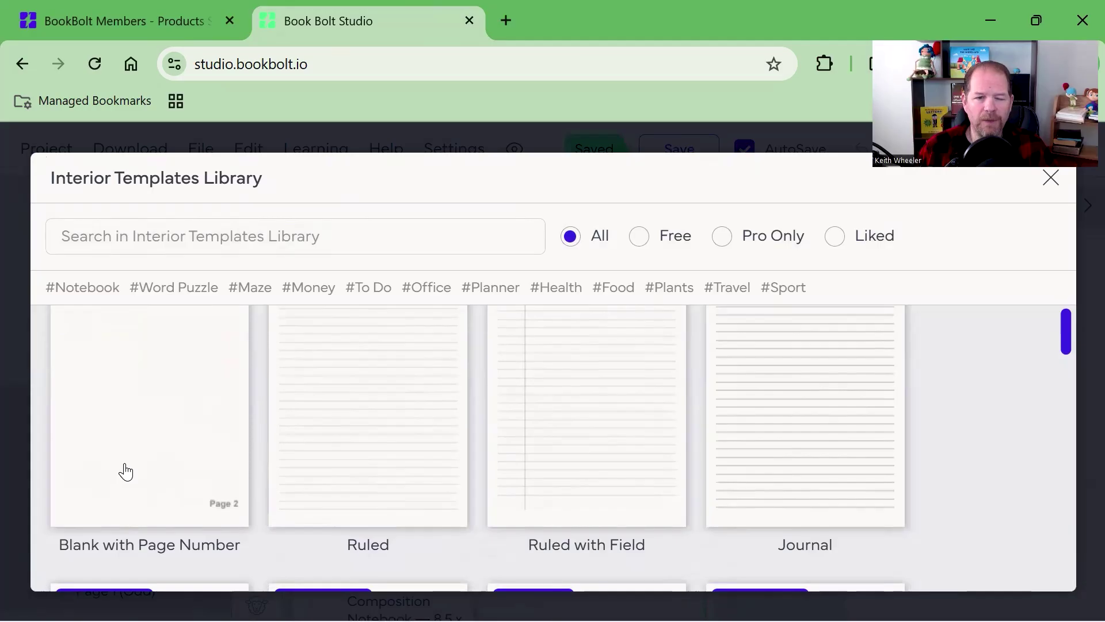
scroll(323, 510, up, 1)
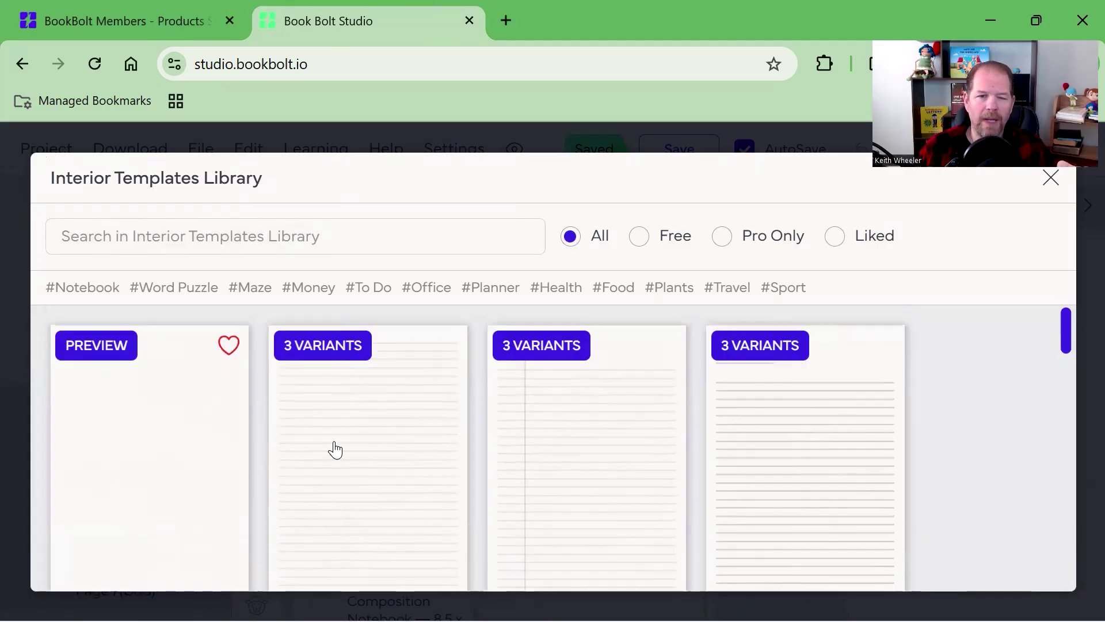
scroll(352, 434, down, 3)
scroll(402, 436, up, 2)
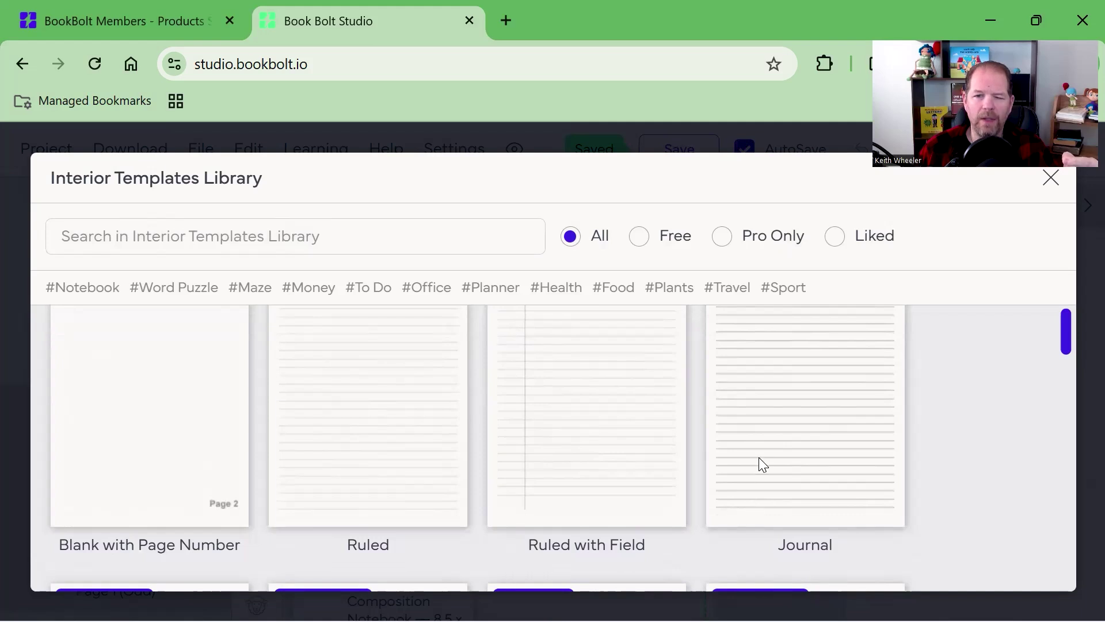
scroll(767, 455, up, 2)
scroll(770, 454, down, 2)
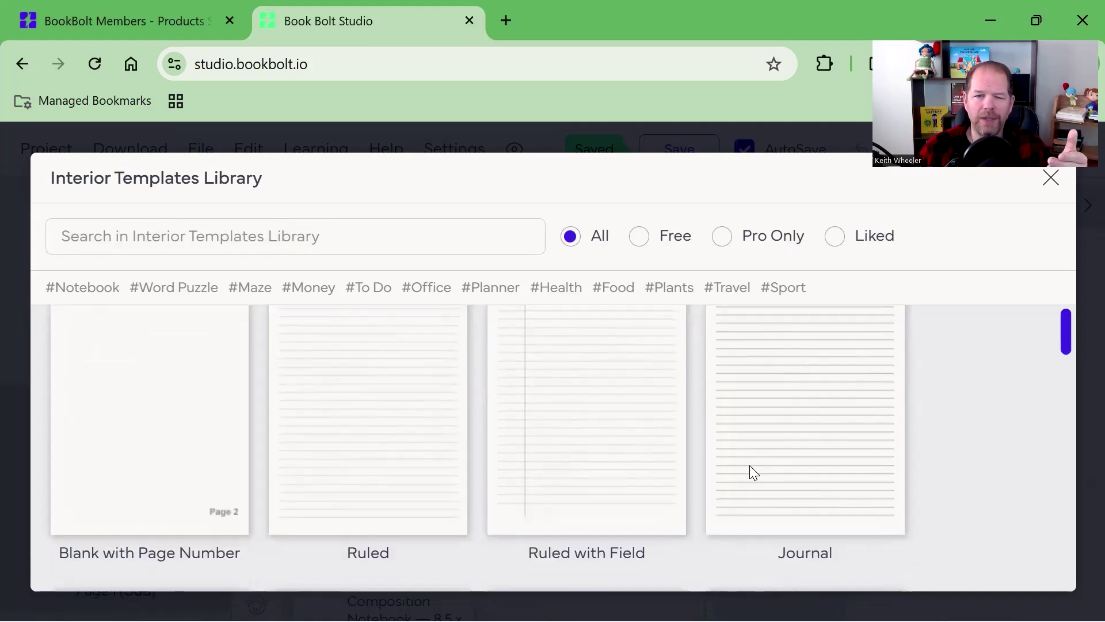
scroll(749, 465, up, 2)
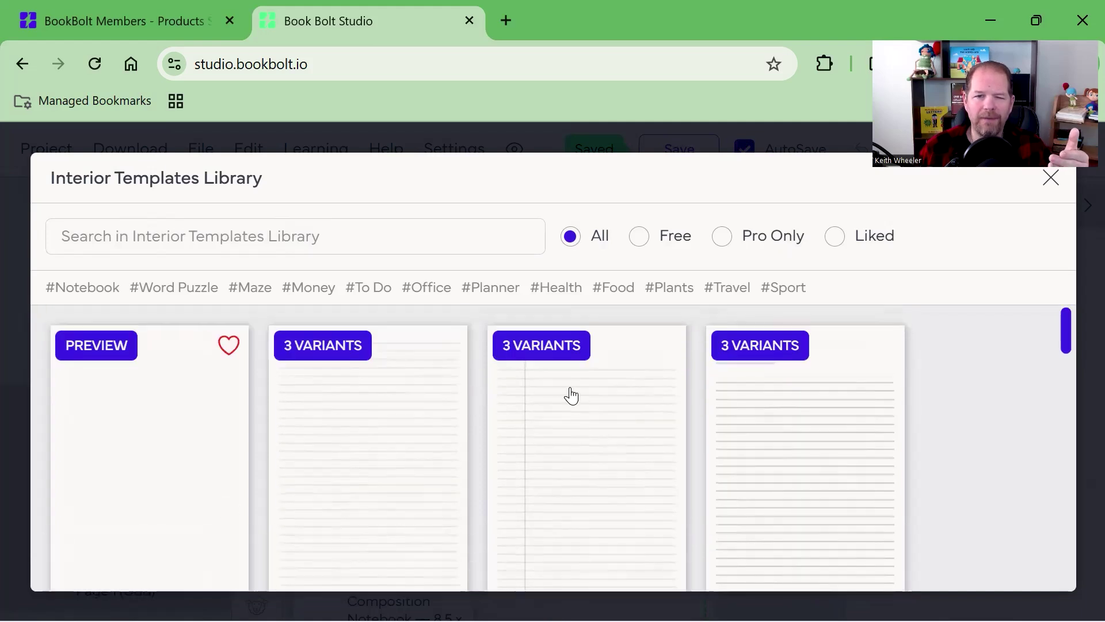
click(548, 357)
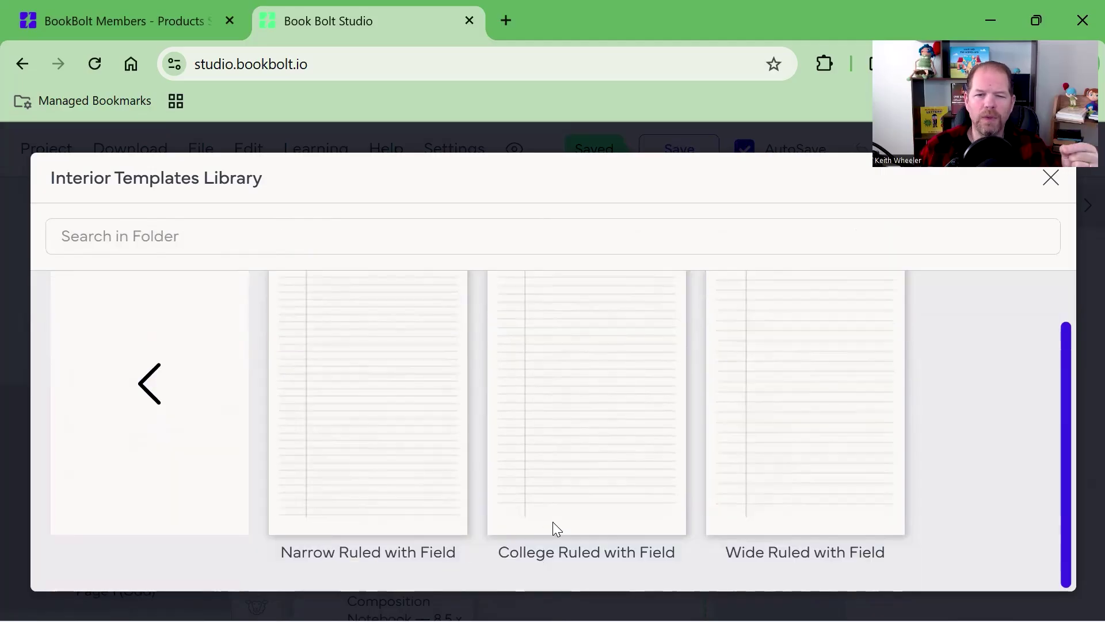
scroll(789, 503, up, 1)
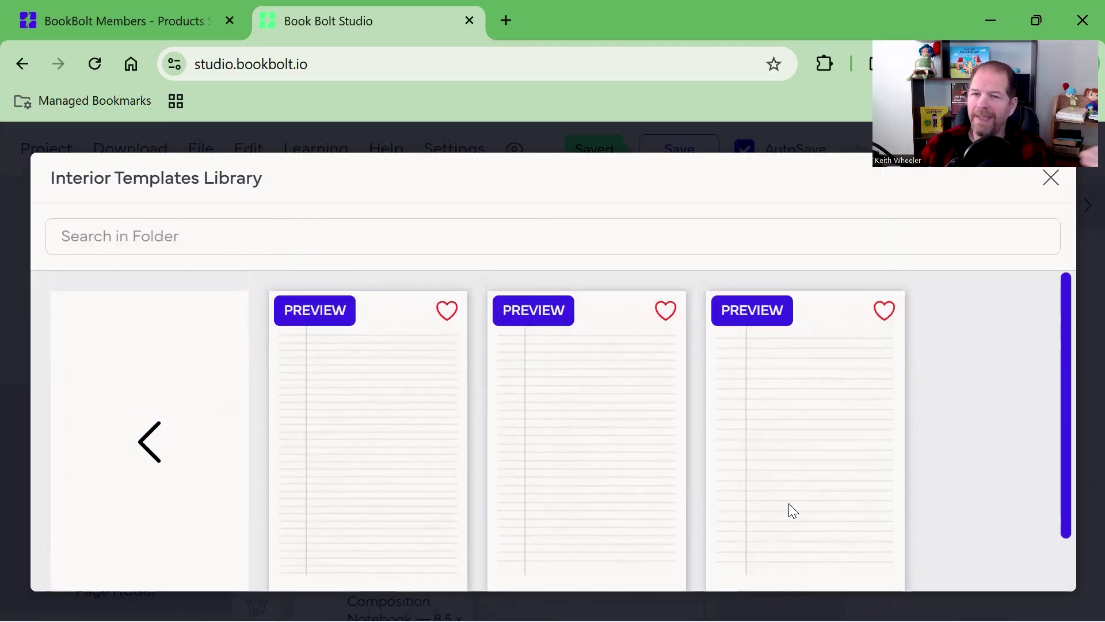
scroll(650, 512, down, 1)
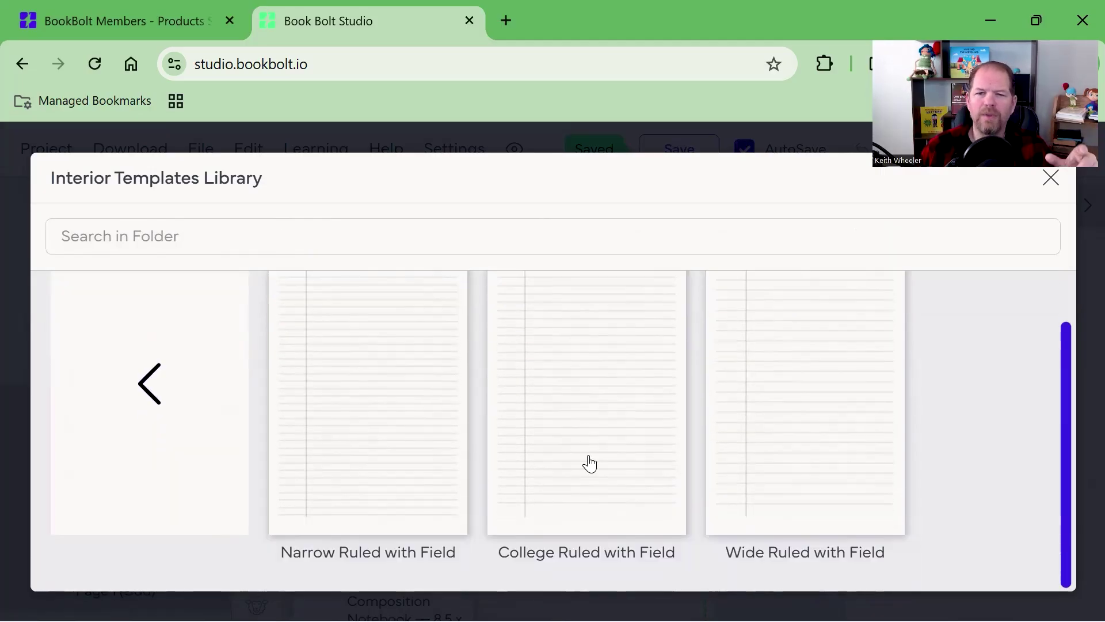
click(580, 405)
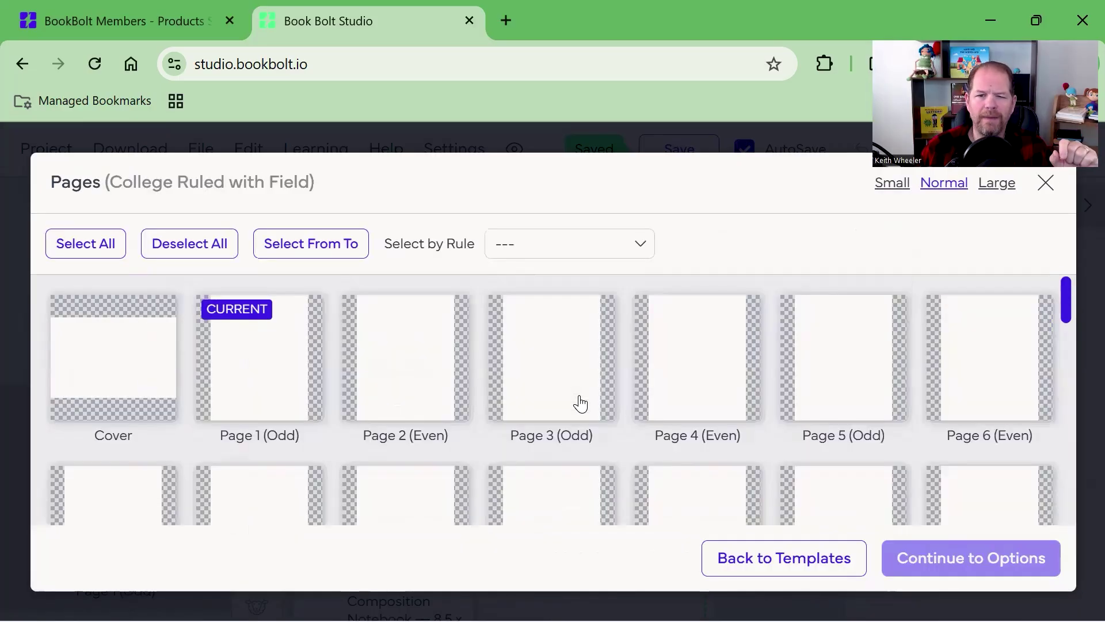
- Select every page except the Cover for the template and continue to its options
click(535, 242)
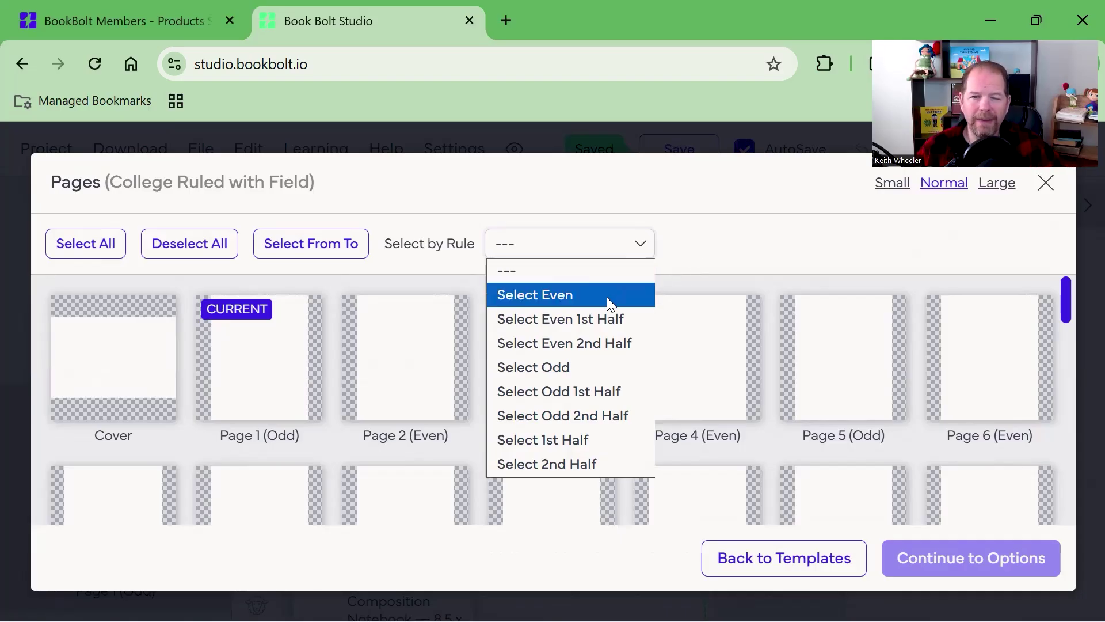
click(580, 372)
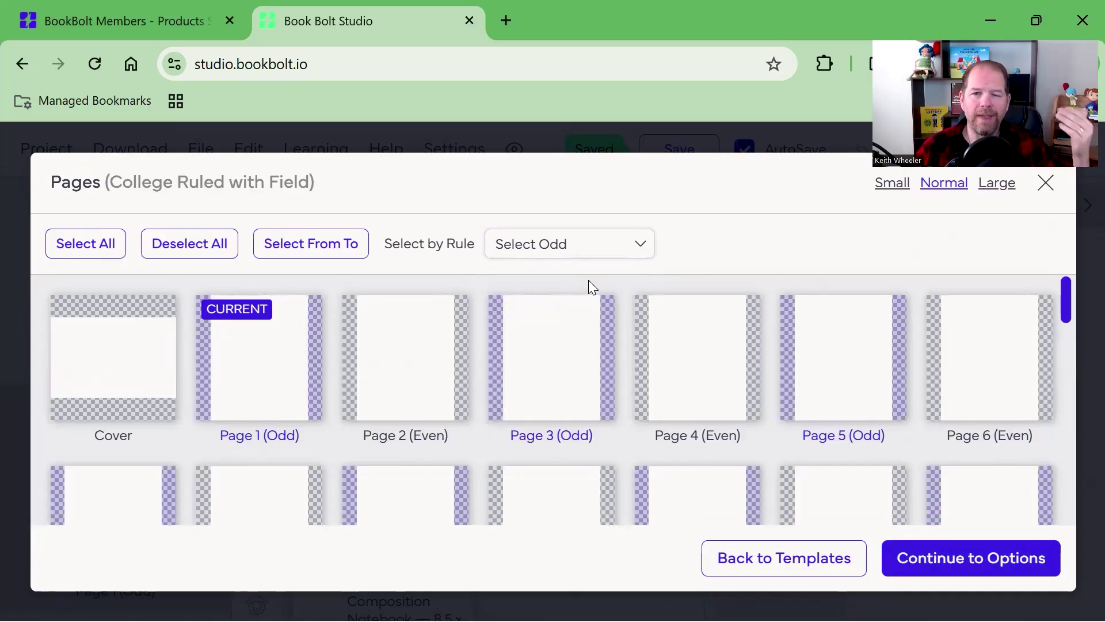
click(643, 244)
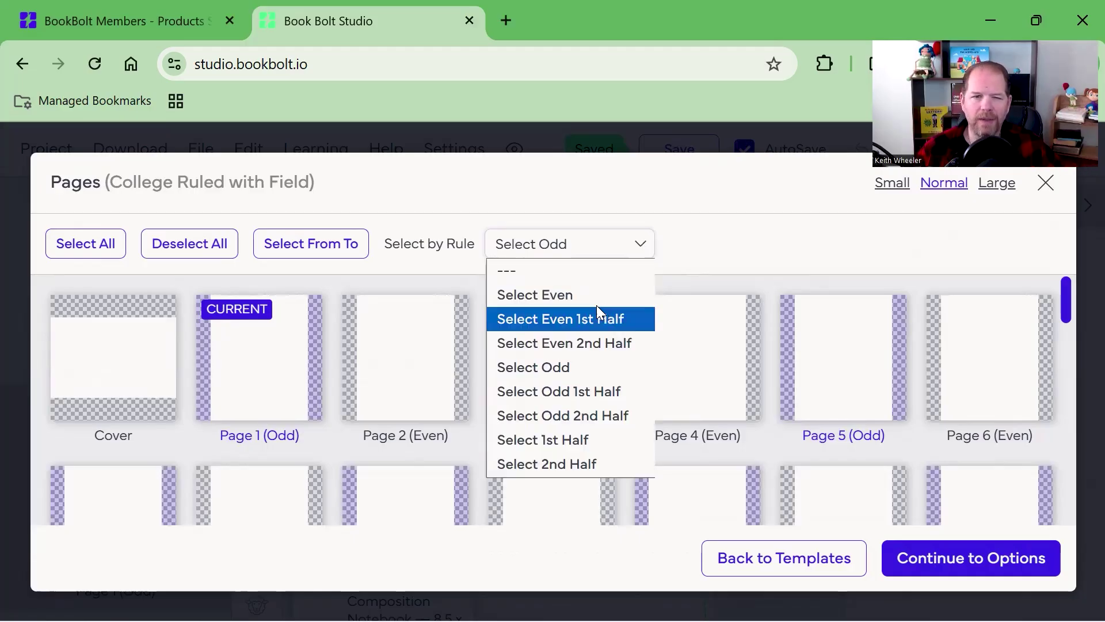
click(81, 252)
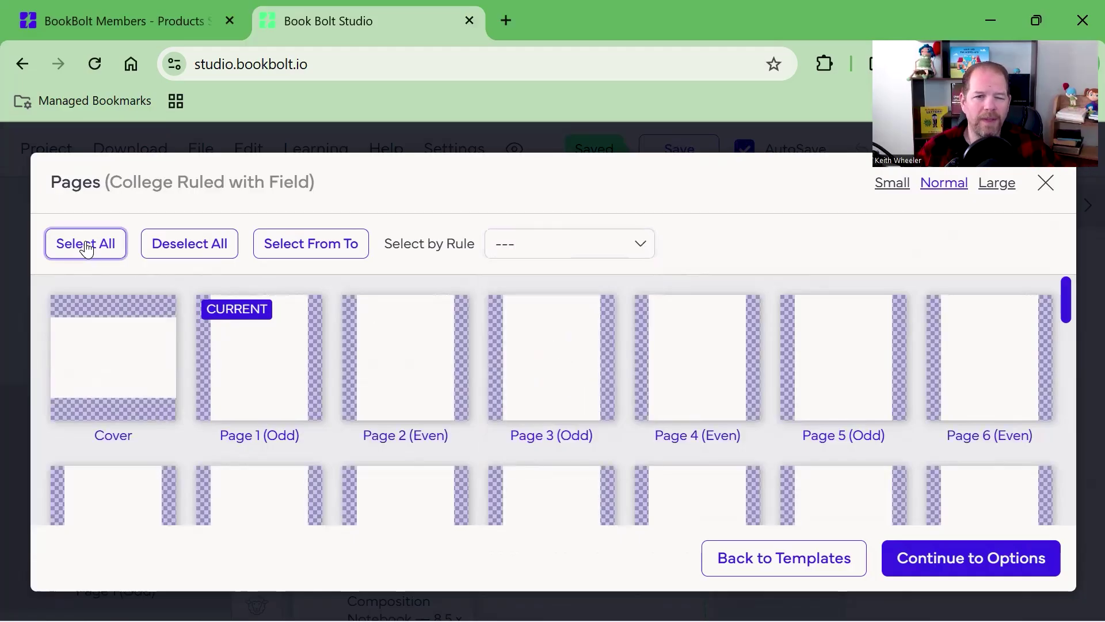
click(105, 368)
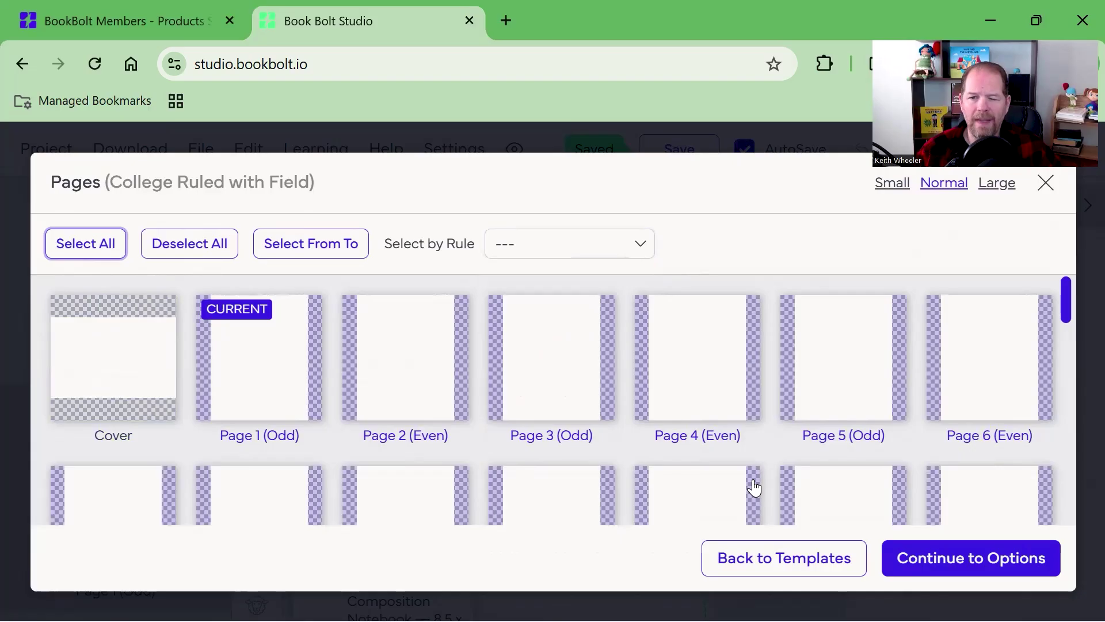
click(993, 567)
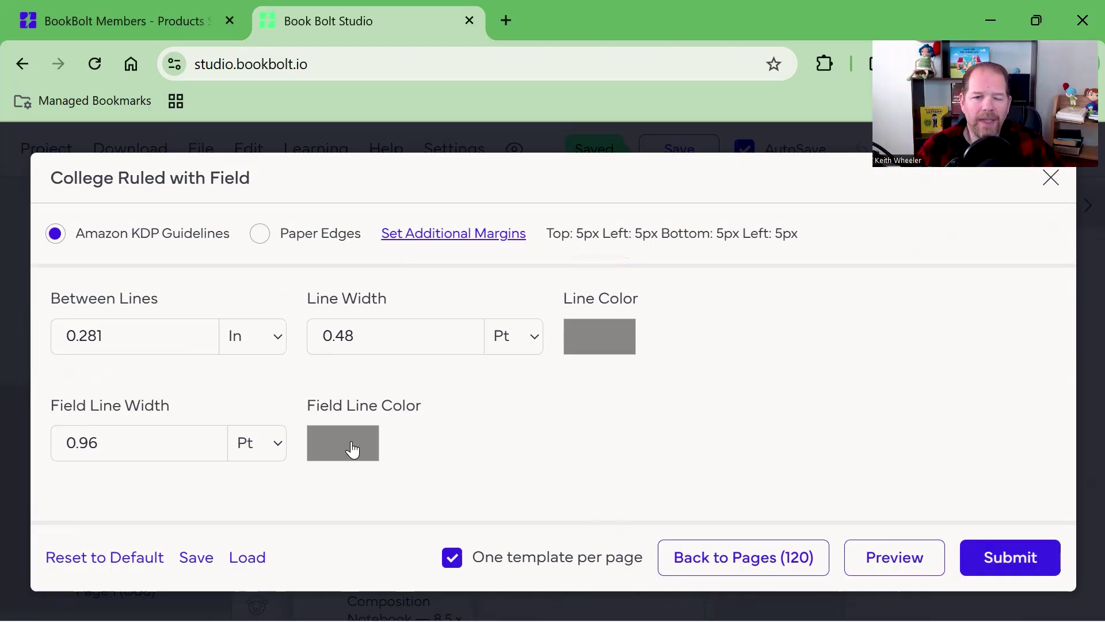
- Set the field line colour to red and apply the template to the selected pages
click(353, 450)
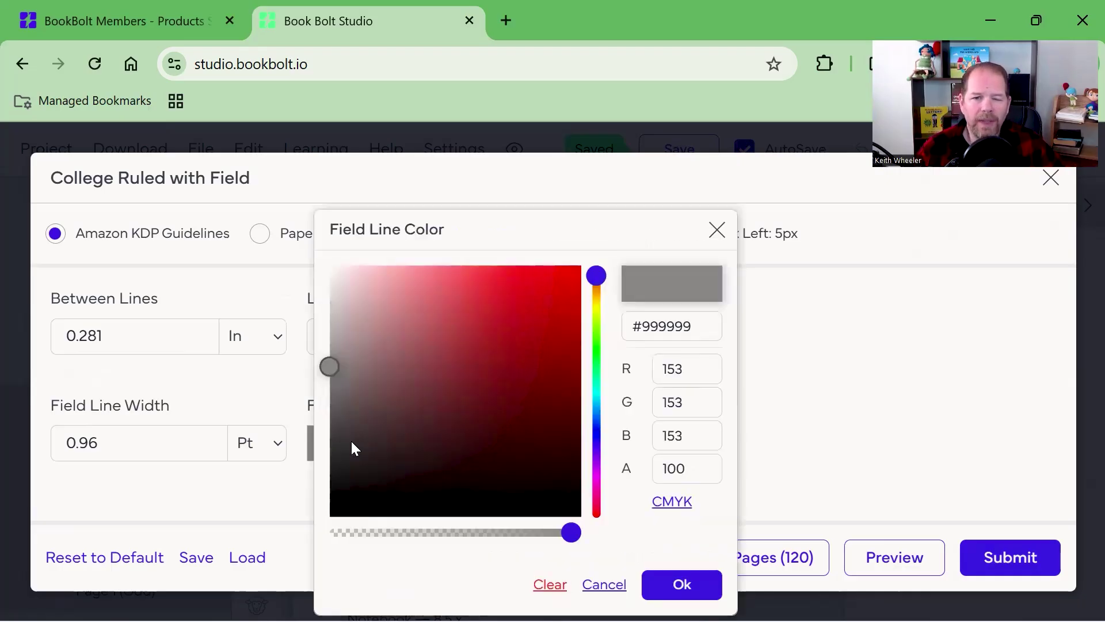
click(577, 272)
click(534, 306)
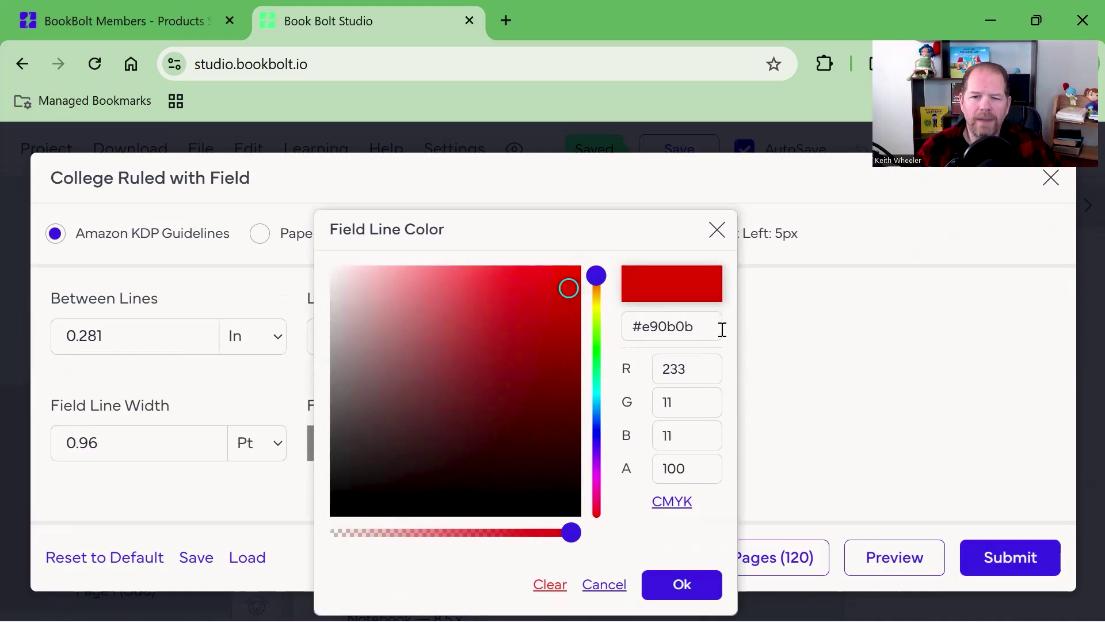
click(603, 343)
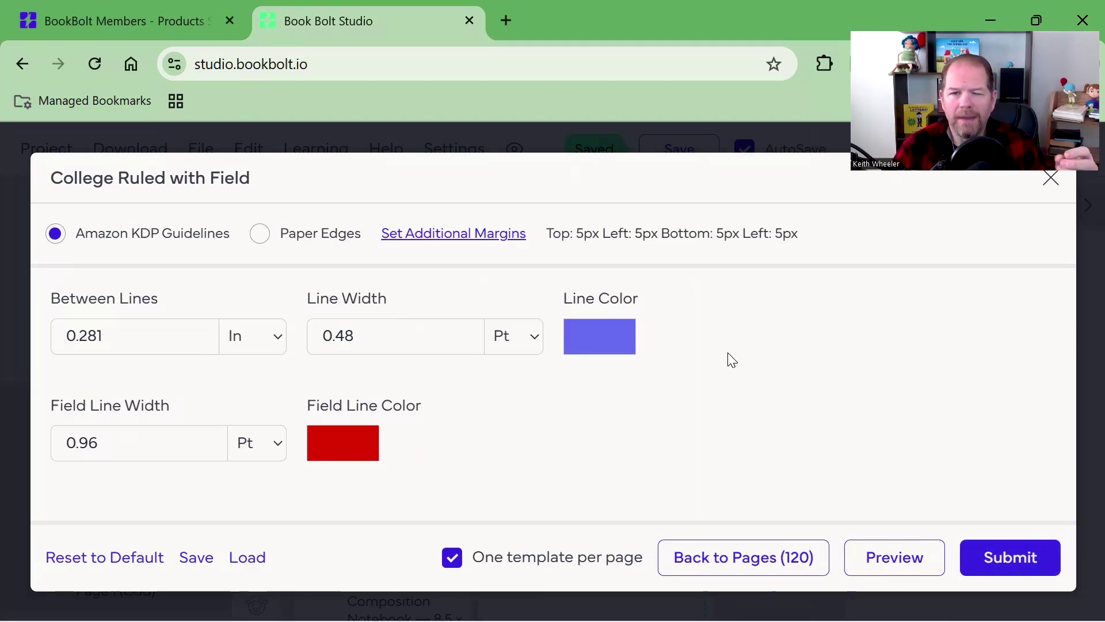
click(1014, 557)
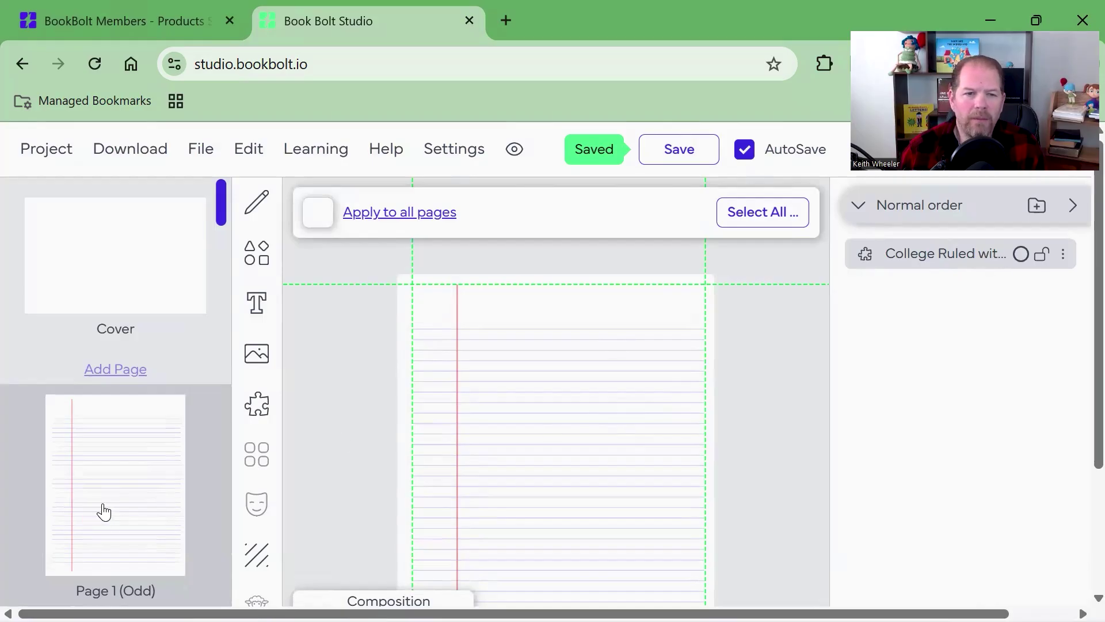
scroll(101, 511, down, 5)
scroll(102, 507, up, 5)
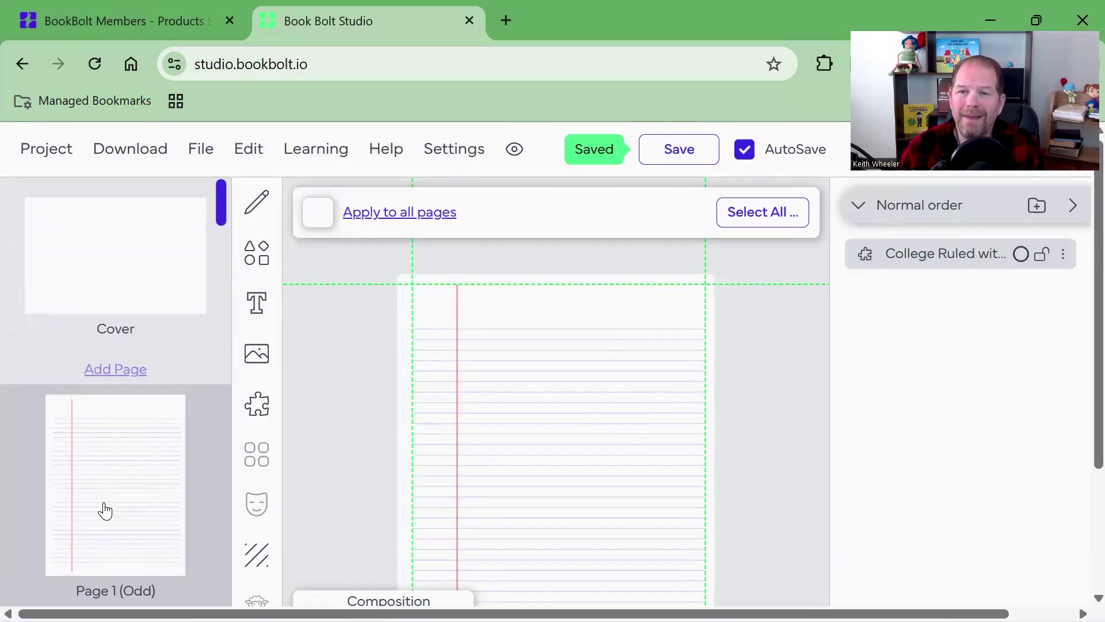
scroll(105, 511, down, 3)
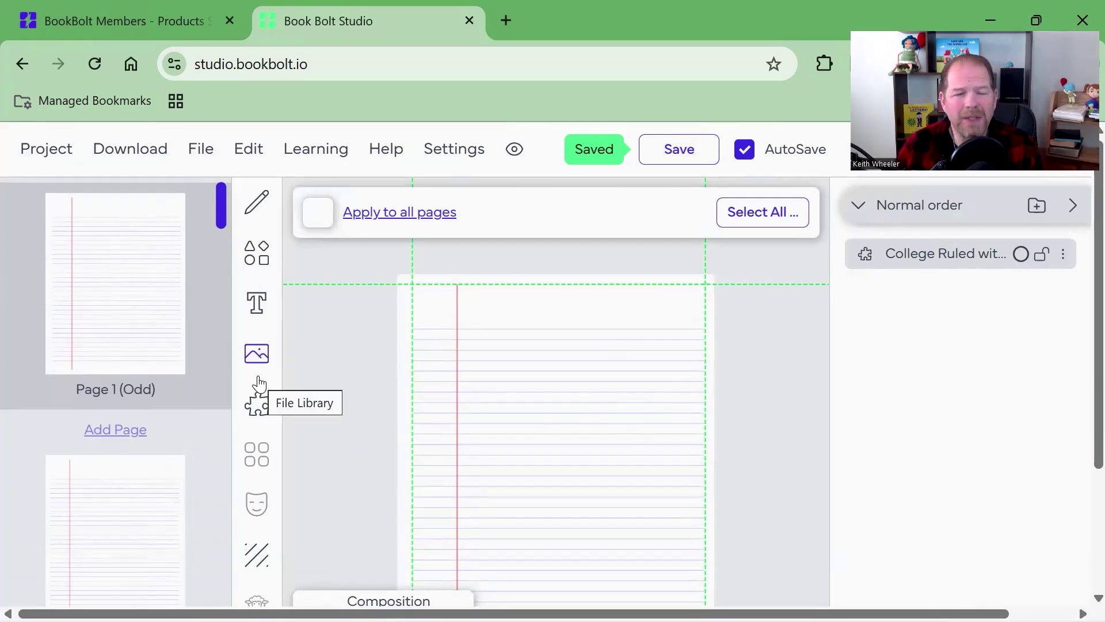
scroll(143, 439, up, 3)
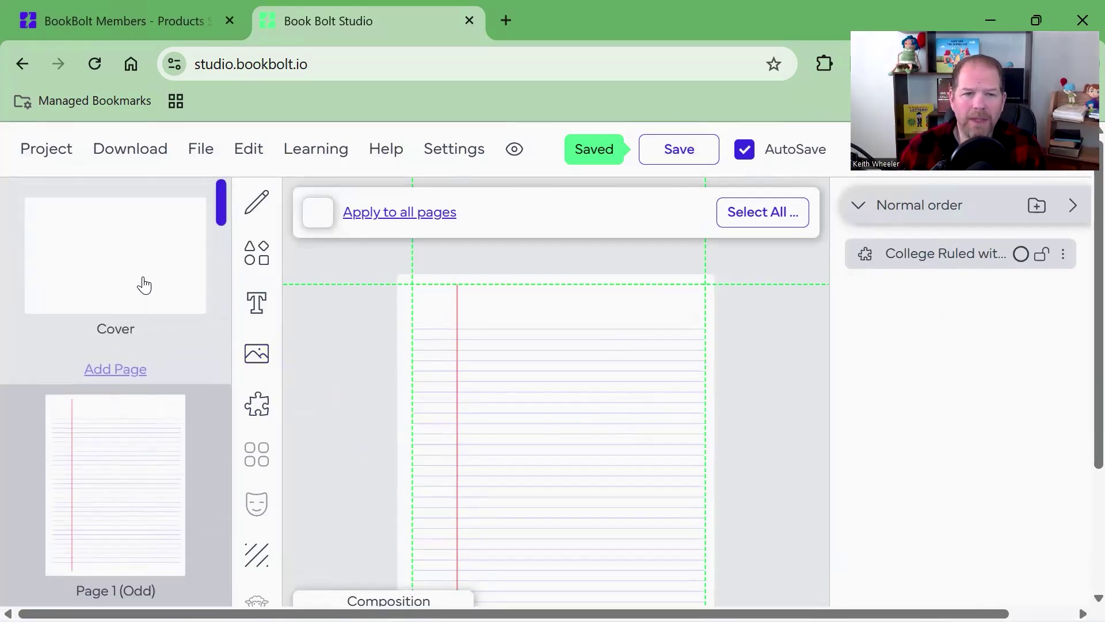
- Add a black rectangle to the cover and stretch it over front, spine and back
click(147, 268)
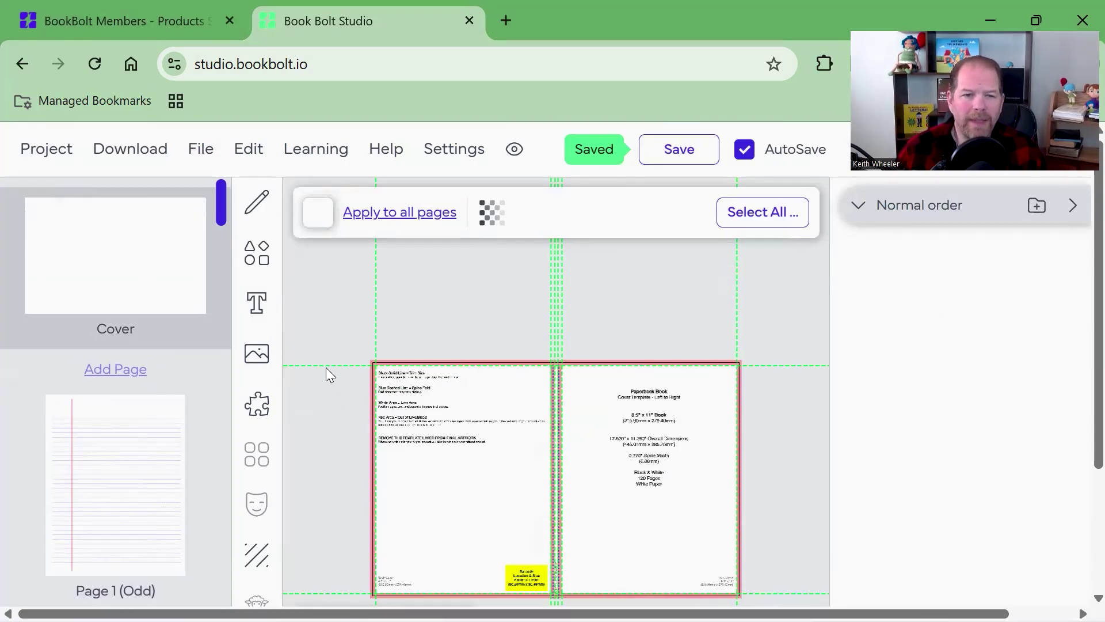
click(256, 261)
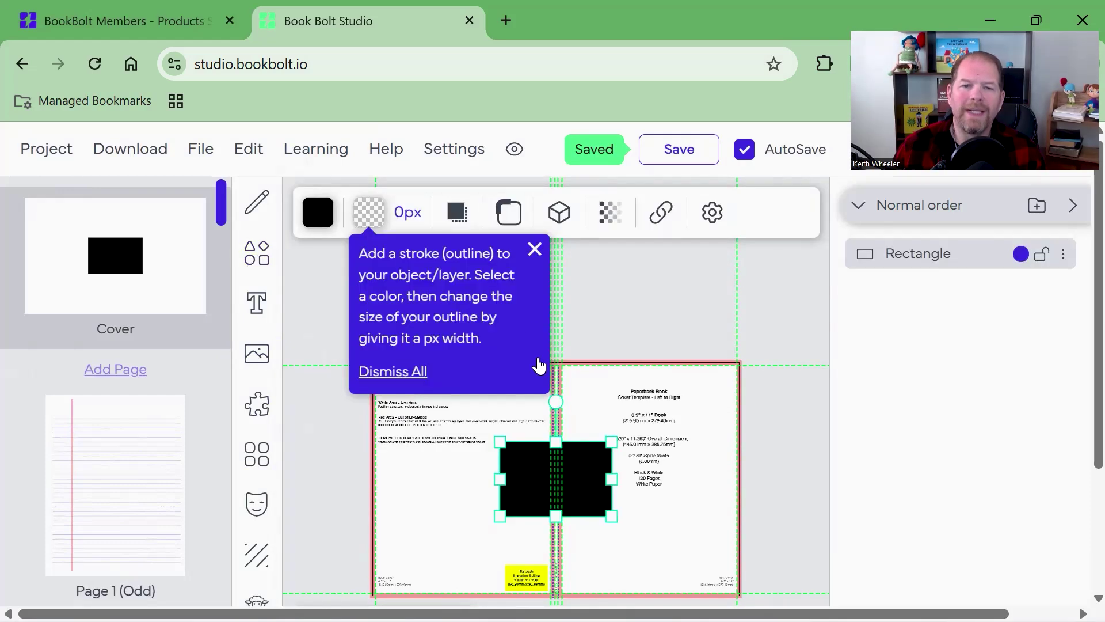
click(536, 248)
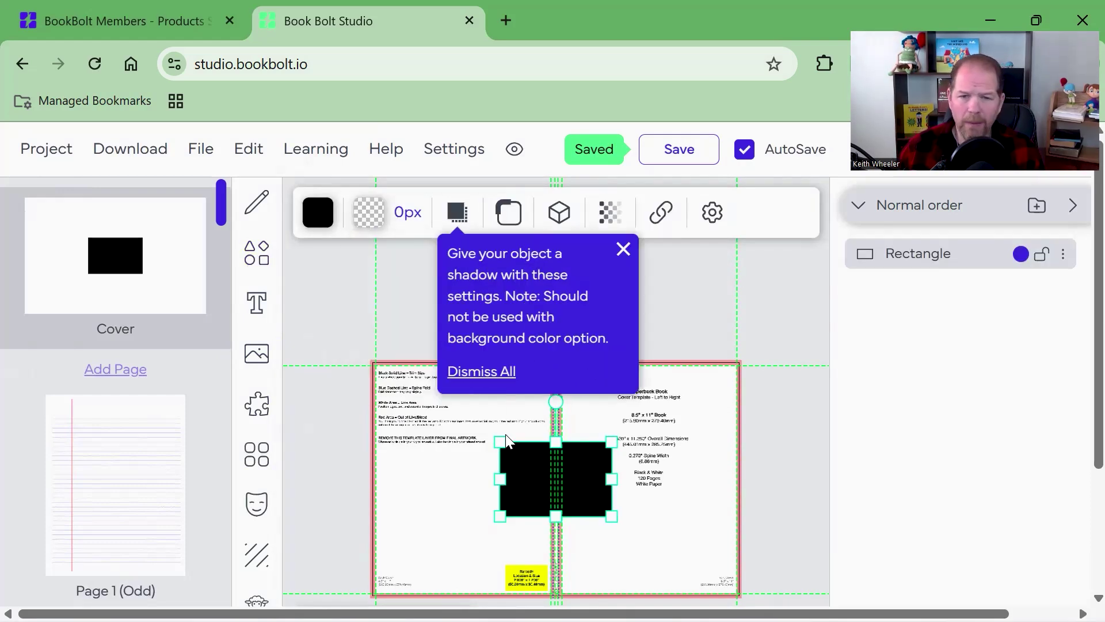
click(623, 250)
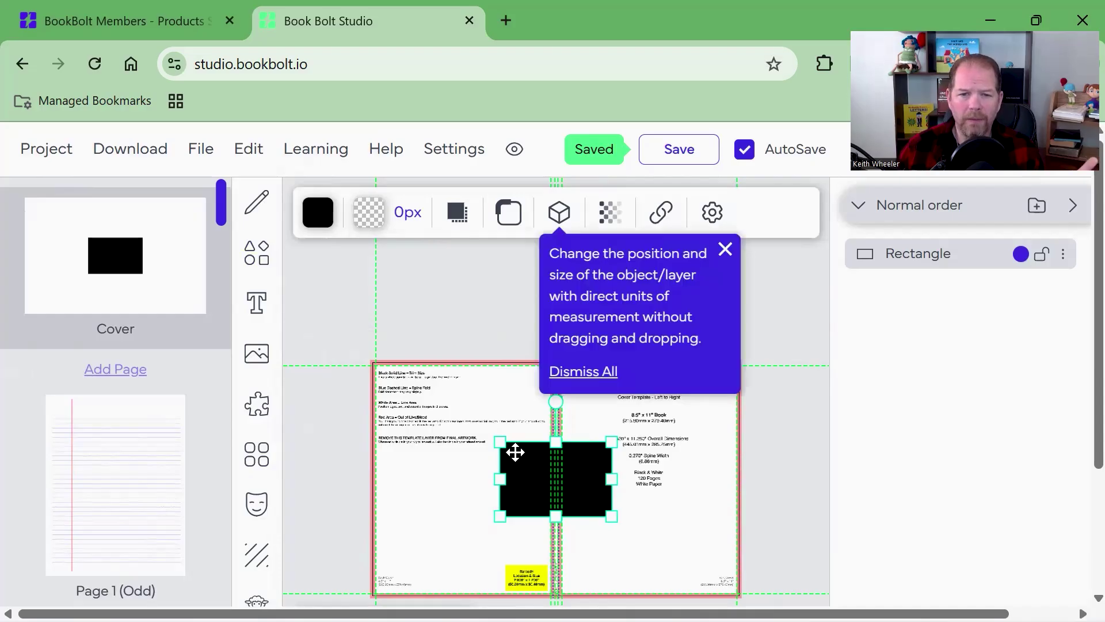
drag(500, 442, 341, 376)
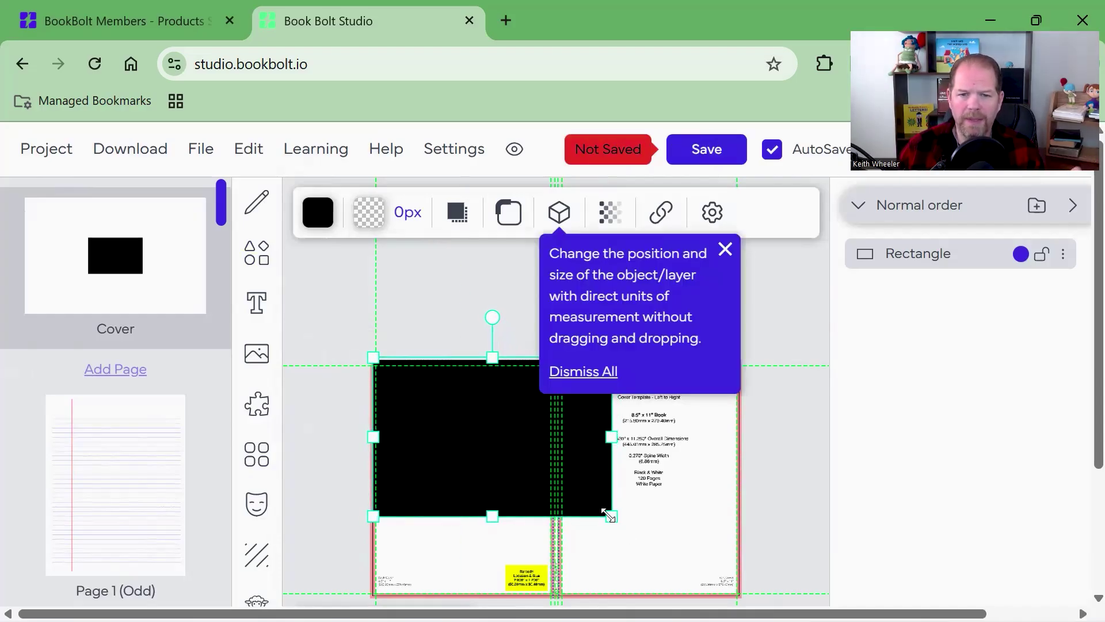
drag(610, 515, 729, 582)
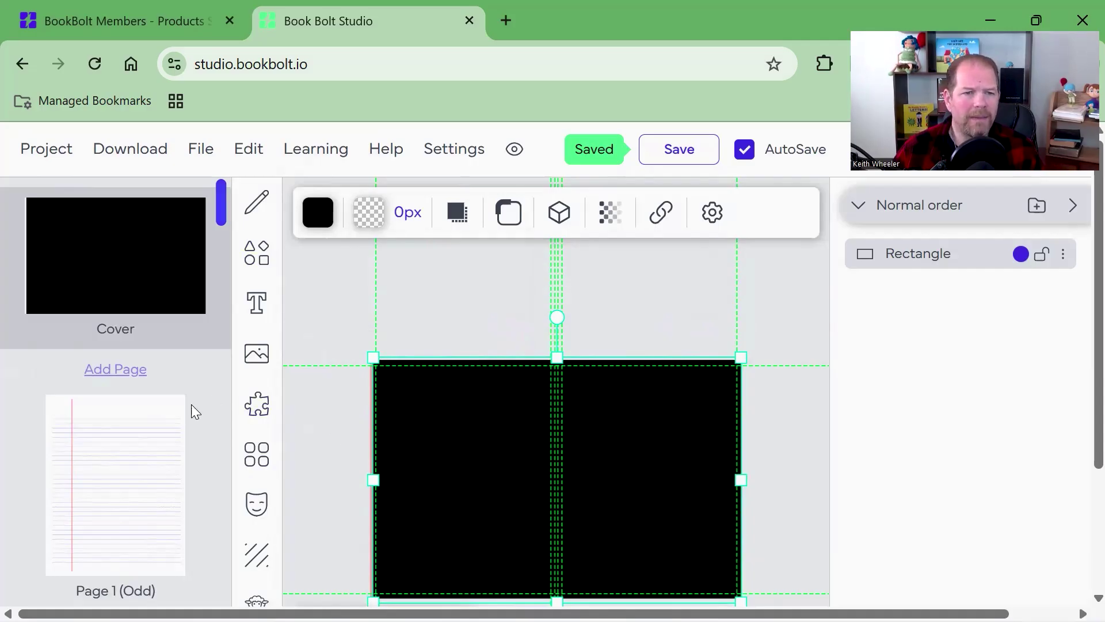
click(261, 310)
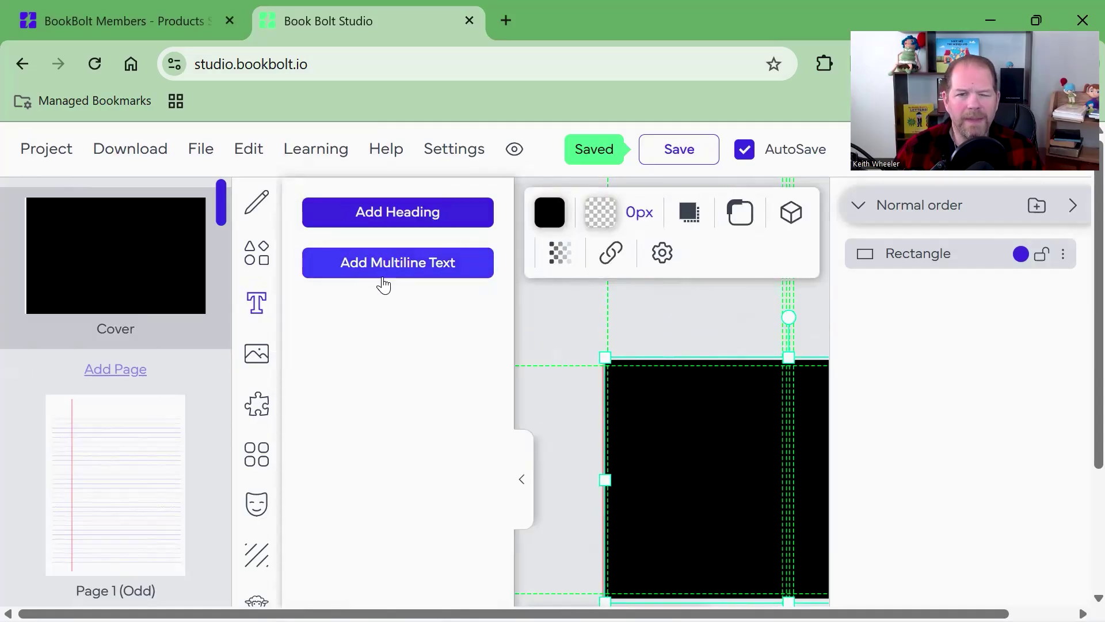
- Add a heading to the cover and set its text colour to cyan #06f6ef
click(400, 221)
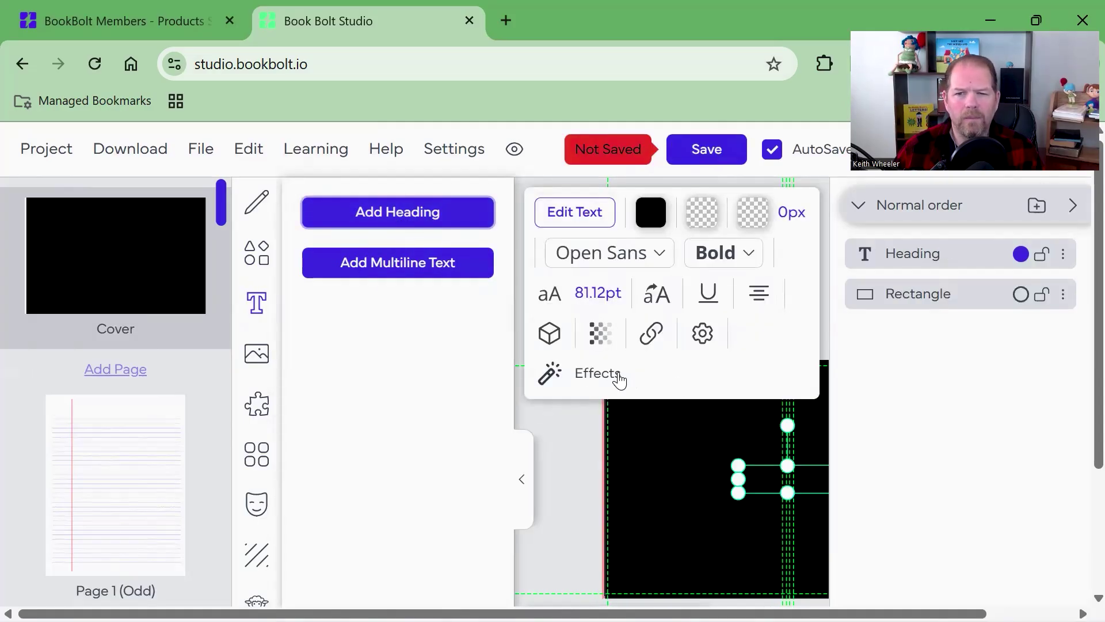
click(649, 212)
drag(908, 286, 941, 397)
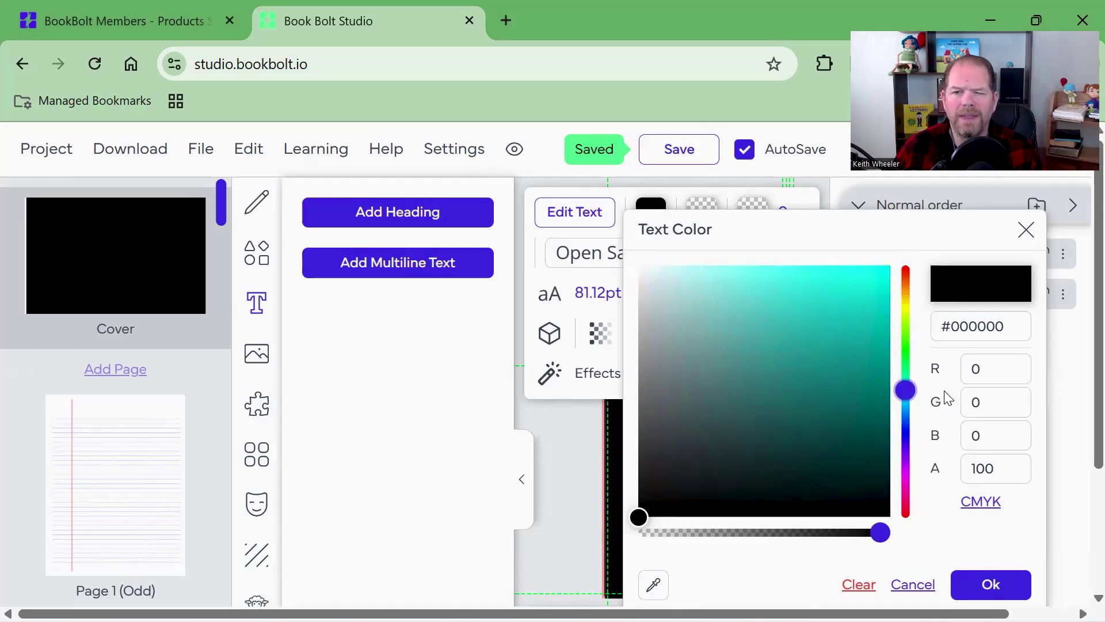
click(883, 275)
click(989, 585)
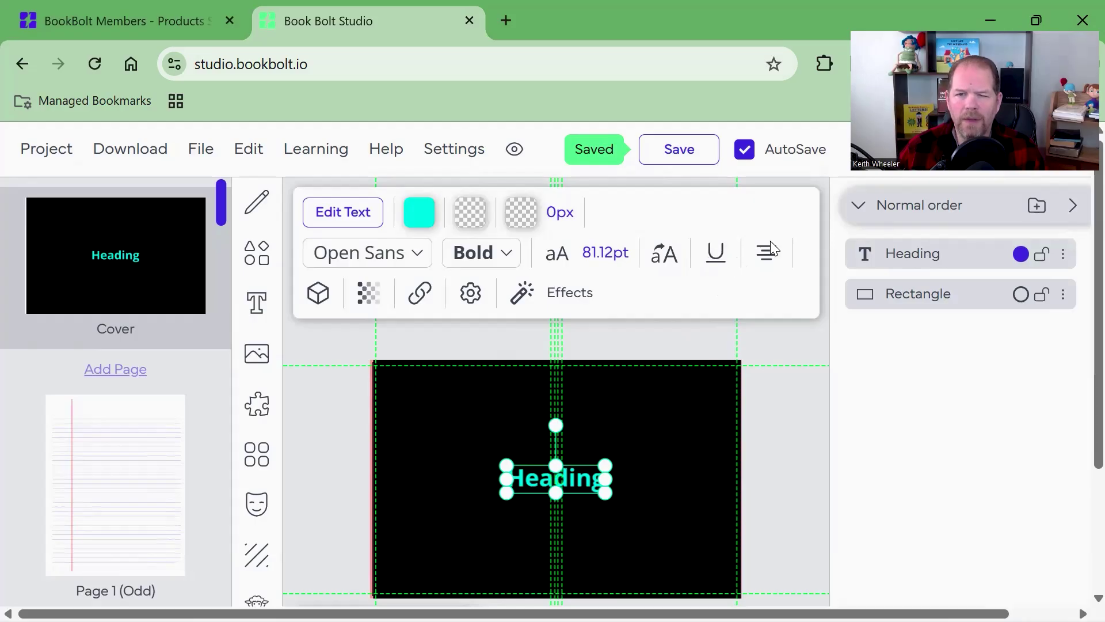
- Replace the heading text with 'World's Best Composition Notebook' and centre it on the cover
drag(575, 479, 732, 392)
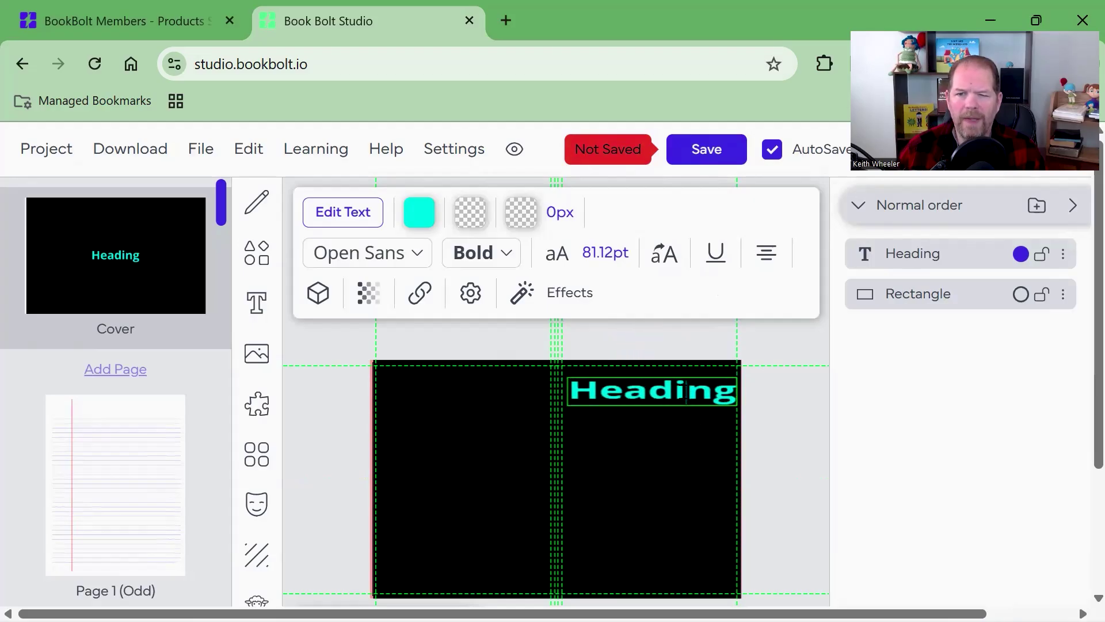
double_click(682, 391)
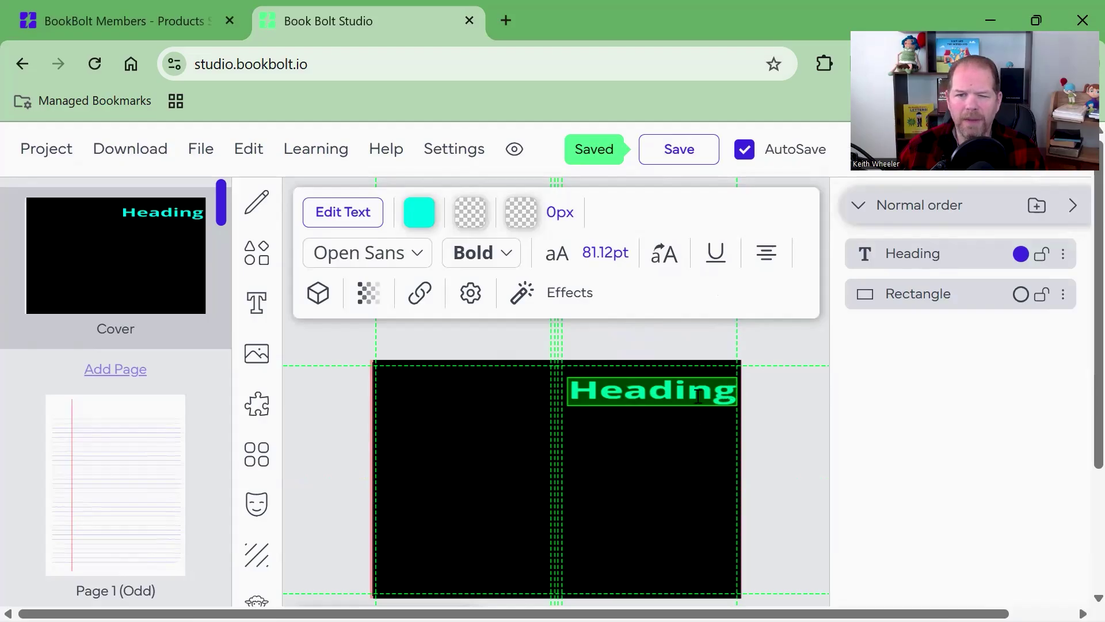
text(World's Best Composition Notebook)
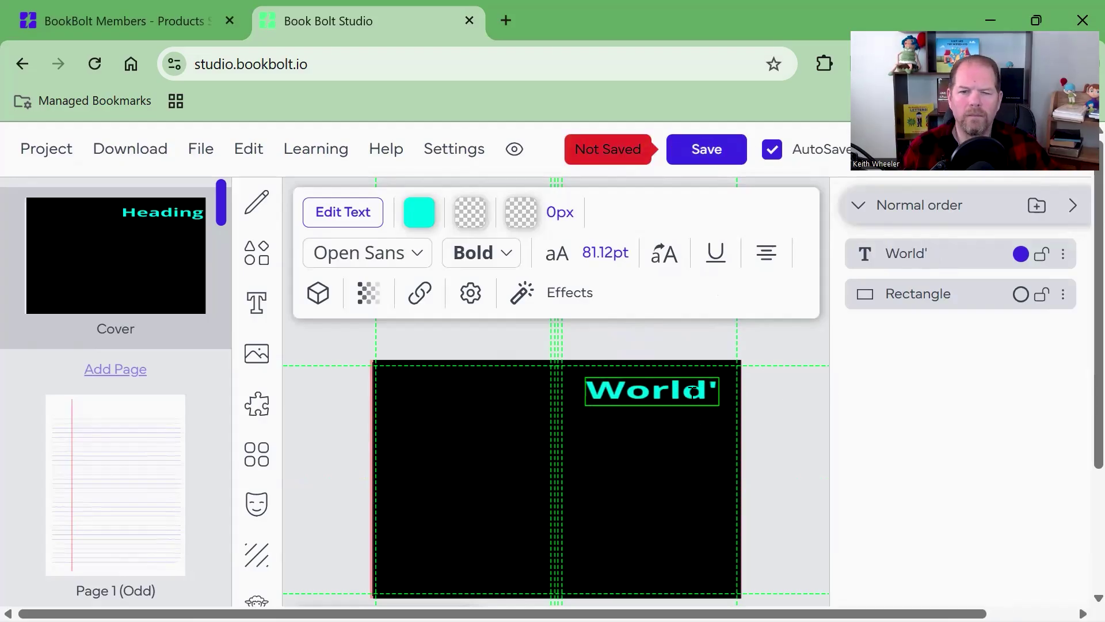
drag(642, 398, 621, 452)
double_click(587, 426)
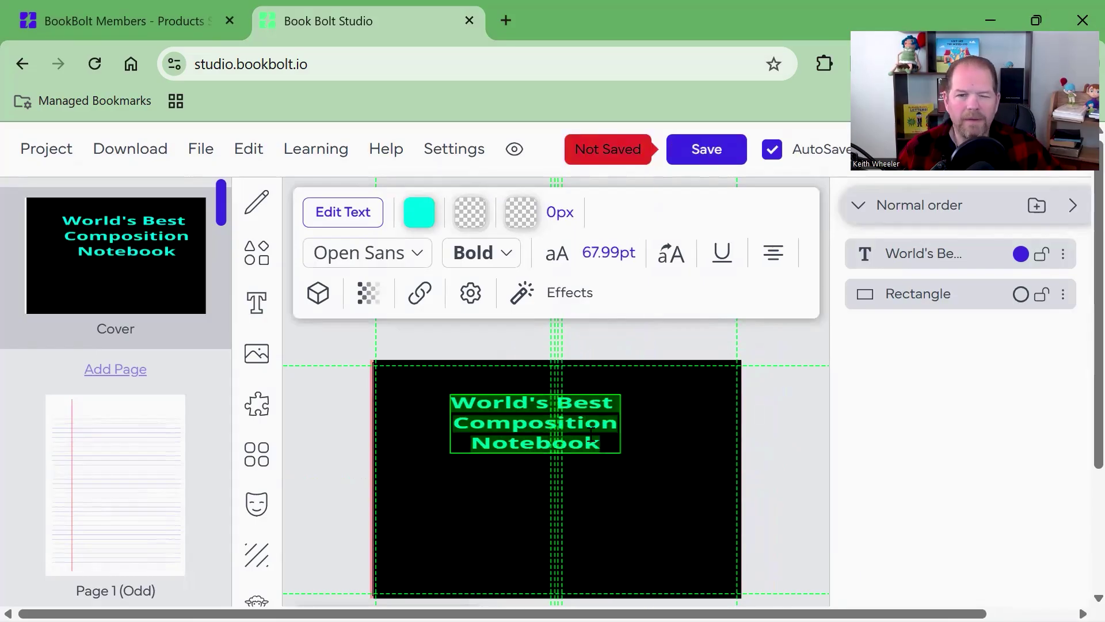
click(425, 263)
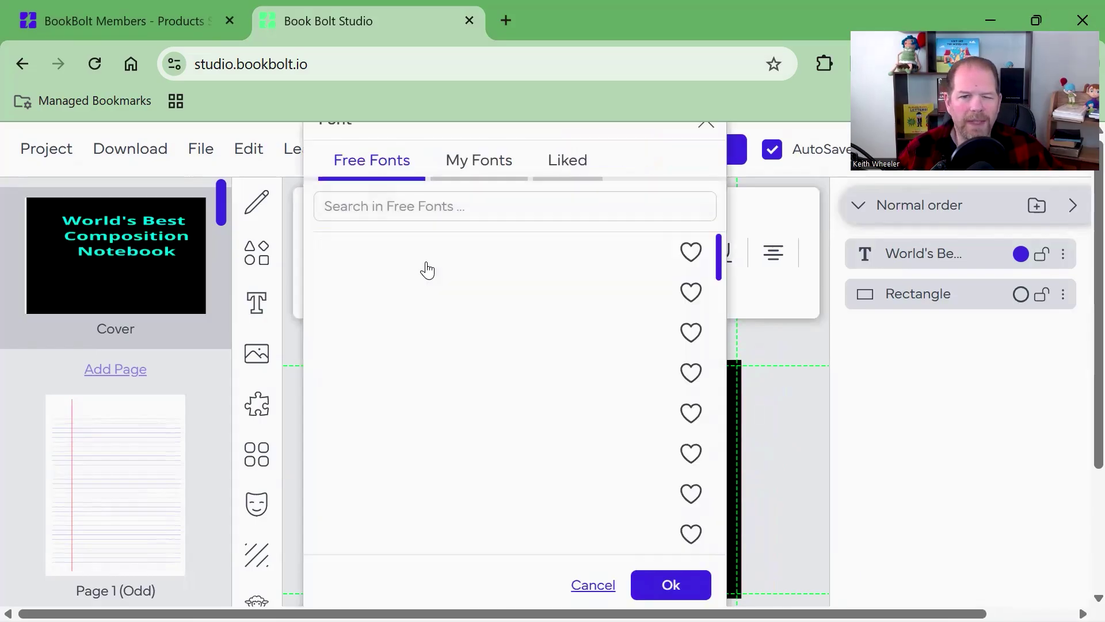
- Set the title in the Acme font, move it to the upper right and enlarge it
scroll(403, 328, down, 2)
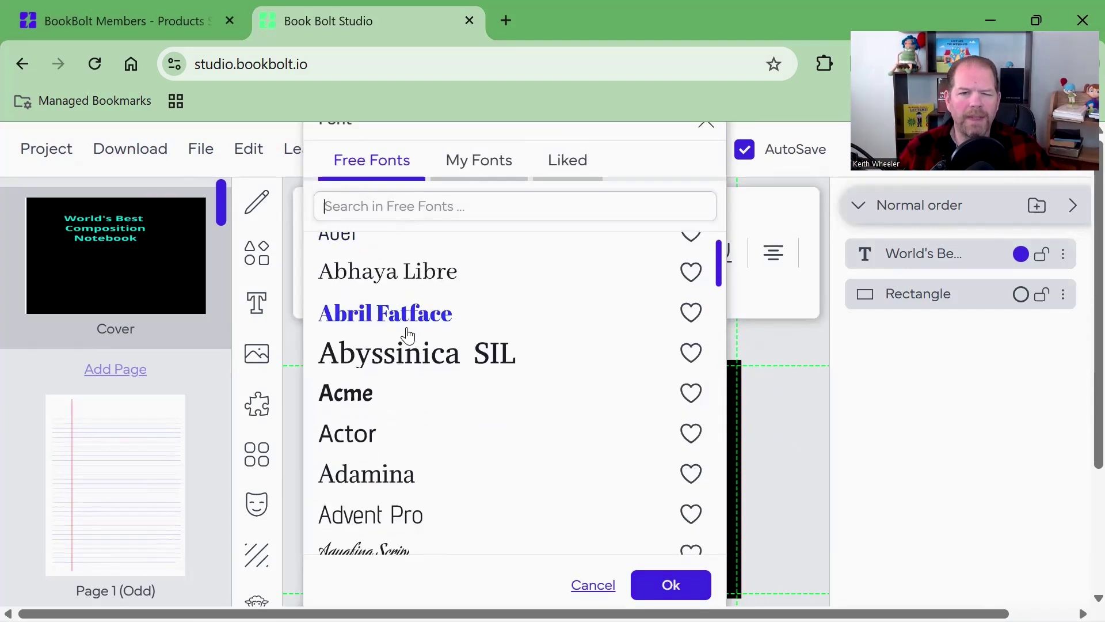
click(355, 398)
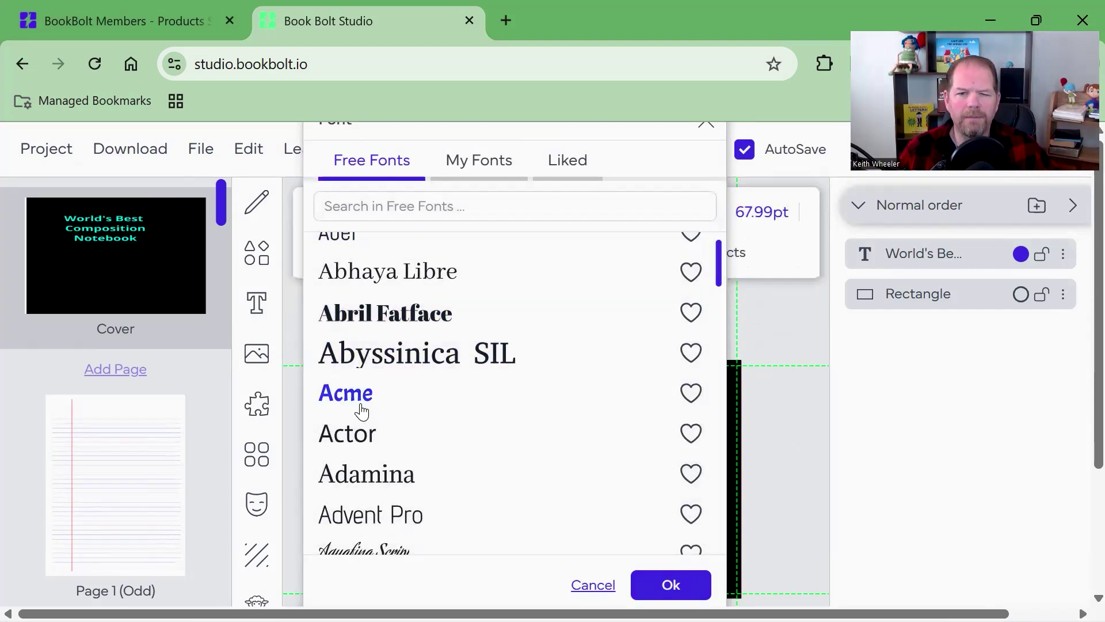
click(356, 410)
drag(530, 422, 639, 404)
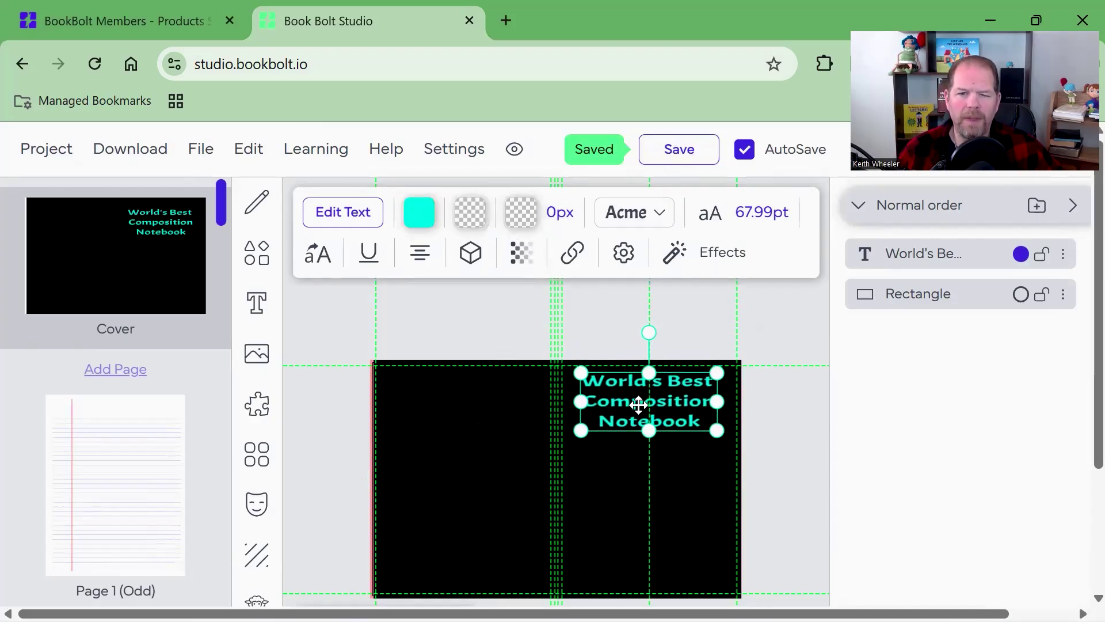
drag(719, 429, 736, 438)
click(731, 460)
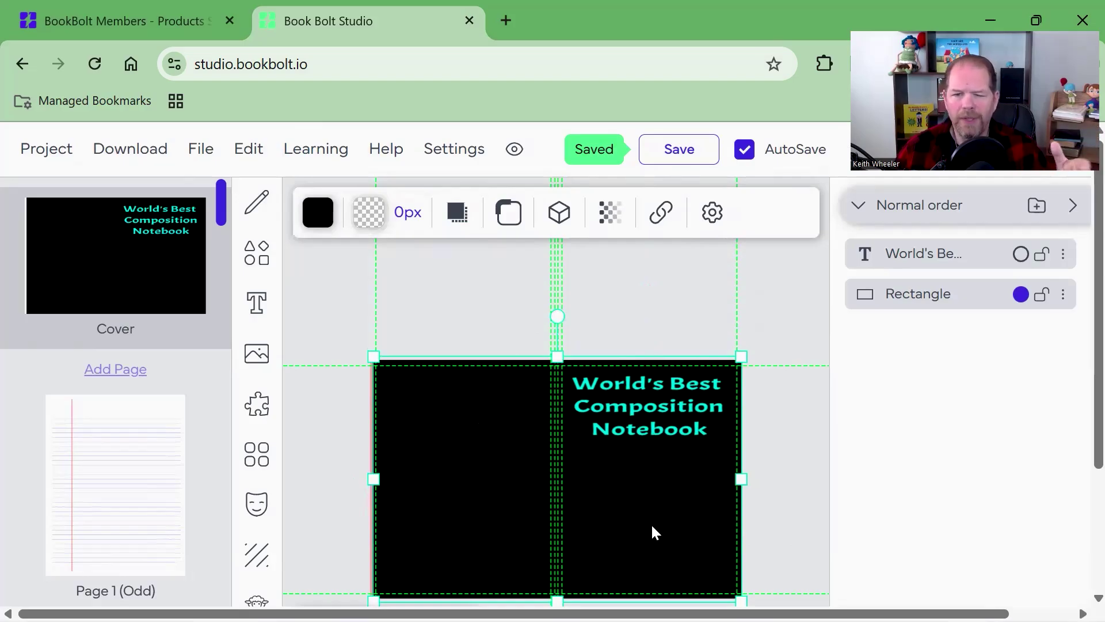
click(379, 296)
scroll(304, 419, down, 3)
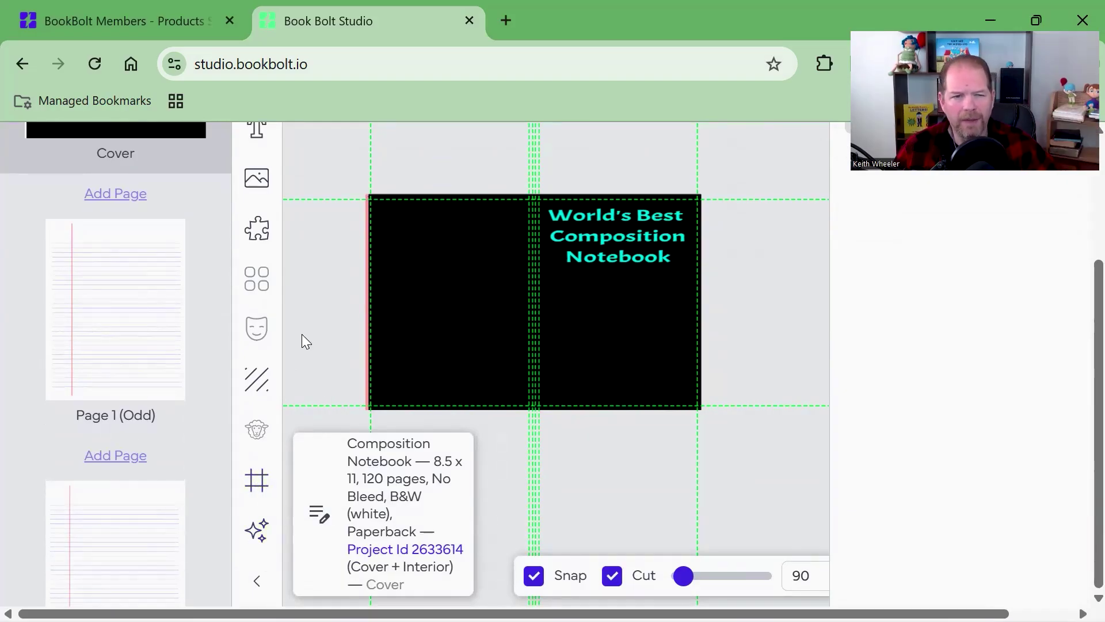
scroll(293, 331, up, 1)
scroll(293, 331, up, 5)
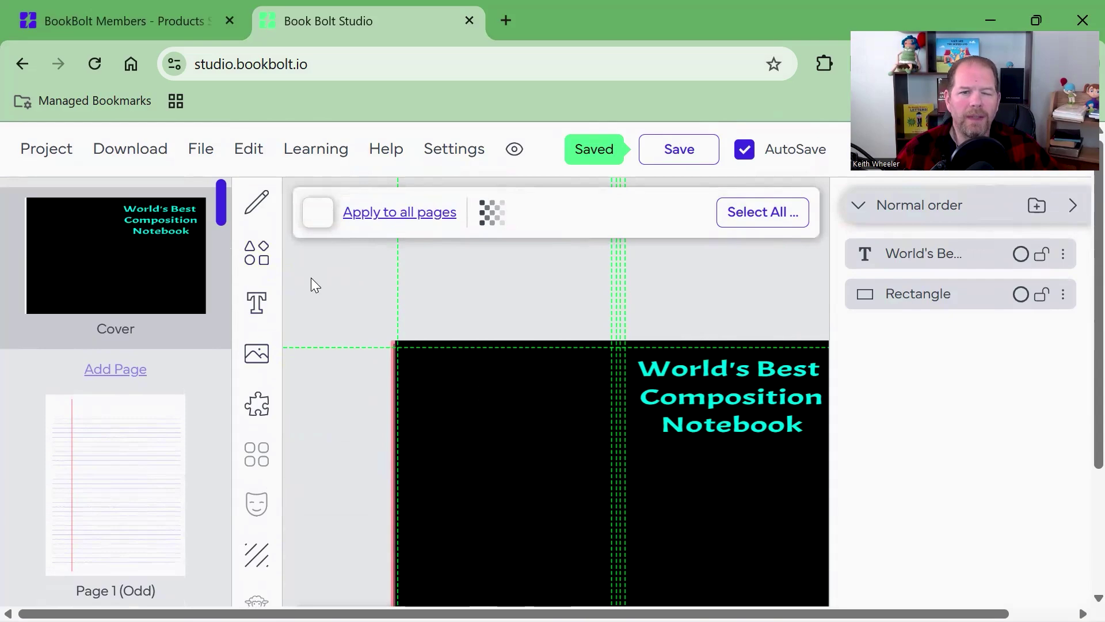
scroll(314, 293, down, 5)
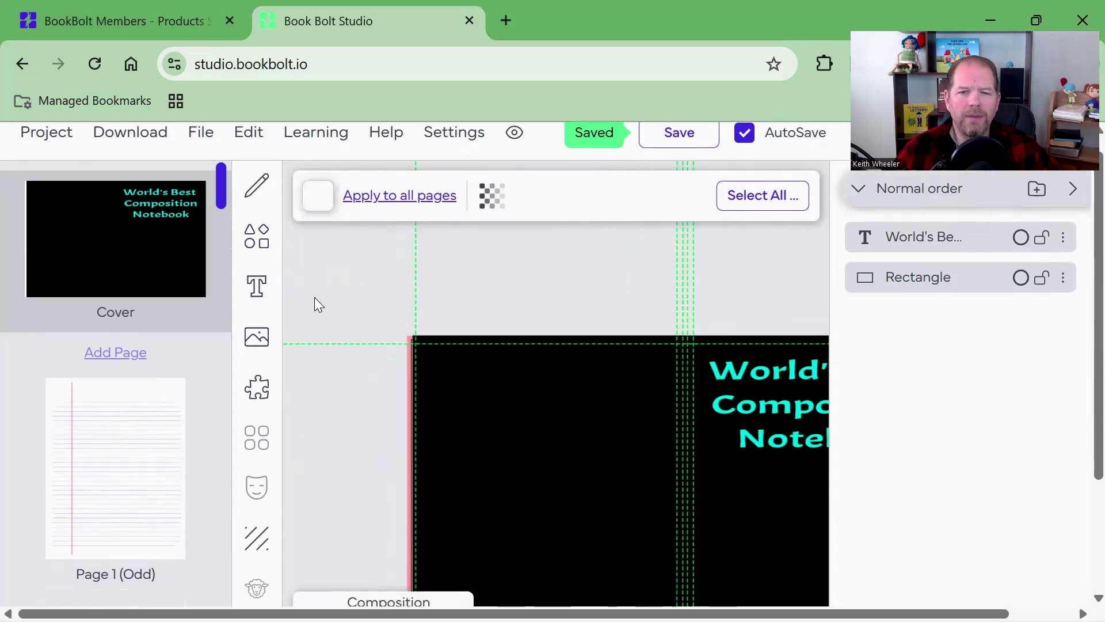
scroll(403, 201, up, 3)
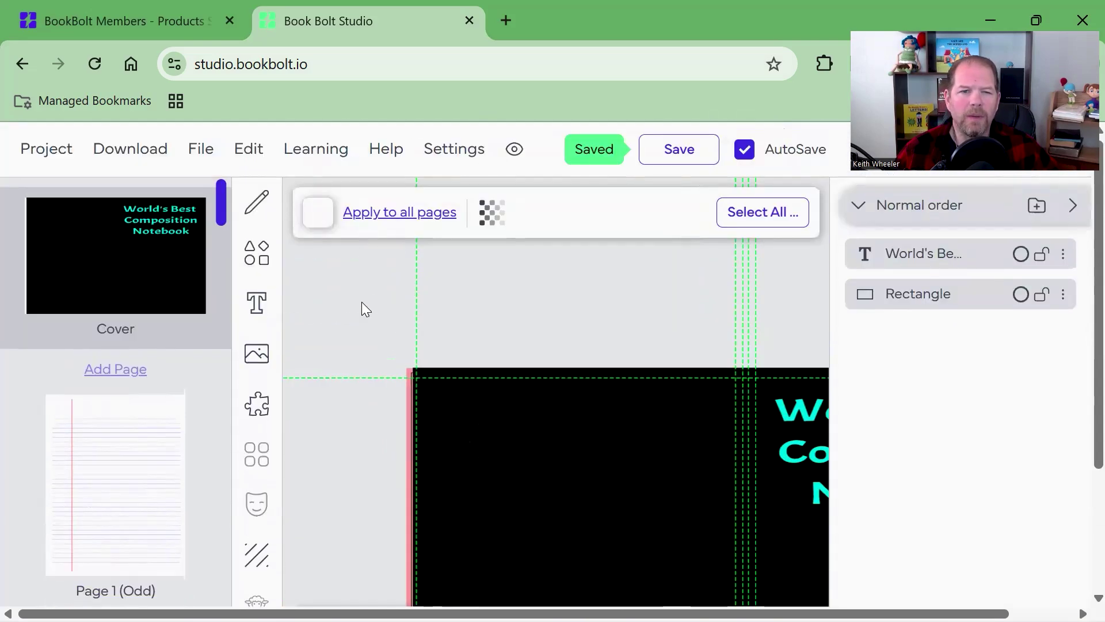
click(130, 152)
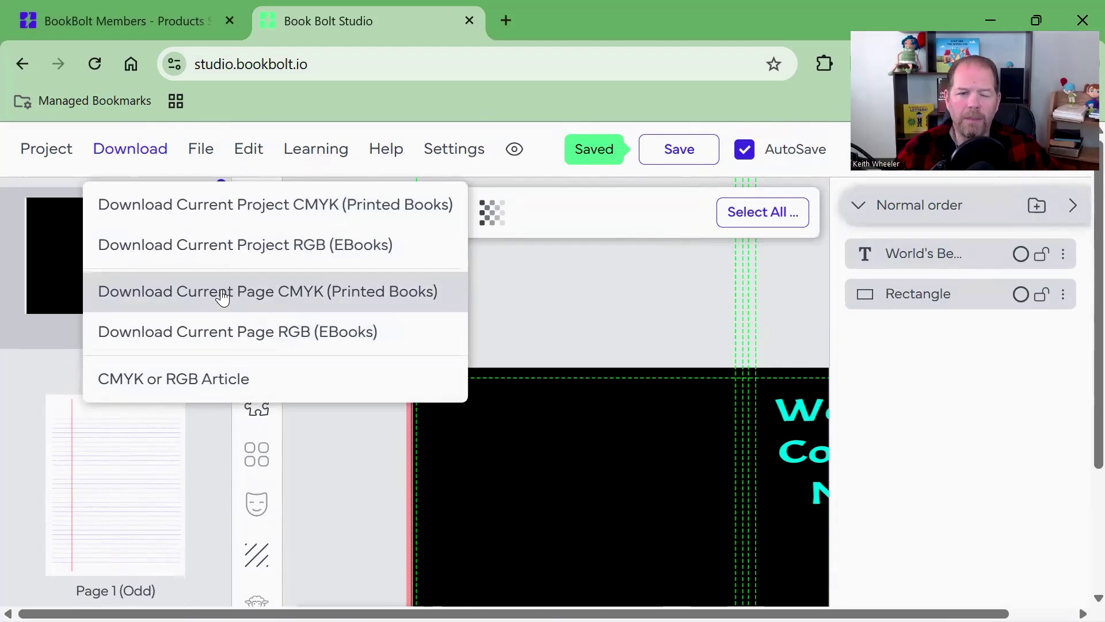
- Download the notebook design as a CMYK (Printed Books) file
click(192, 221)
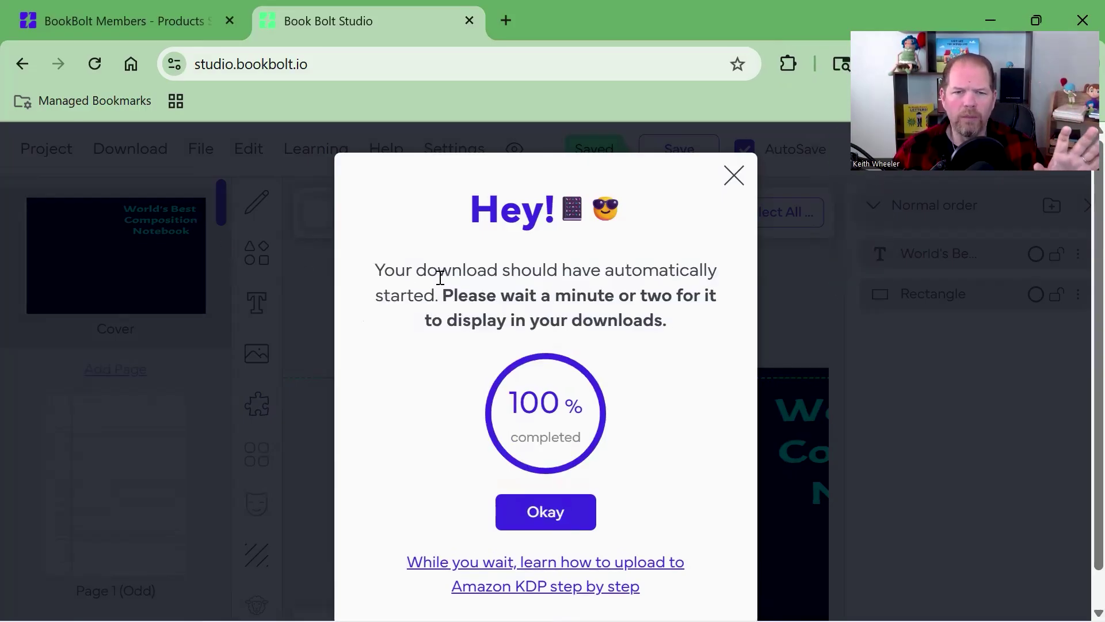
- Dismiss the download notice, restore the black rectangle, check the zip, and return to Book Bolt Members
click(546, 511)
click(482, 461)
drag(482, 460, 524, 457)
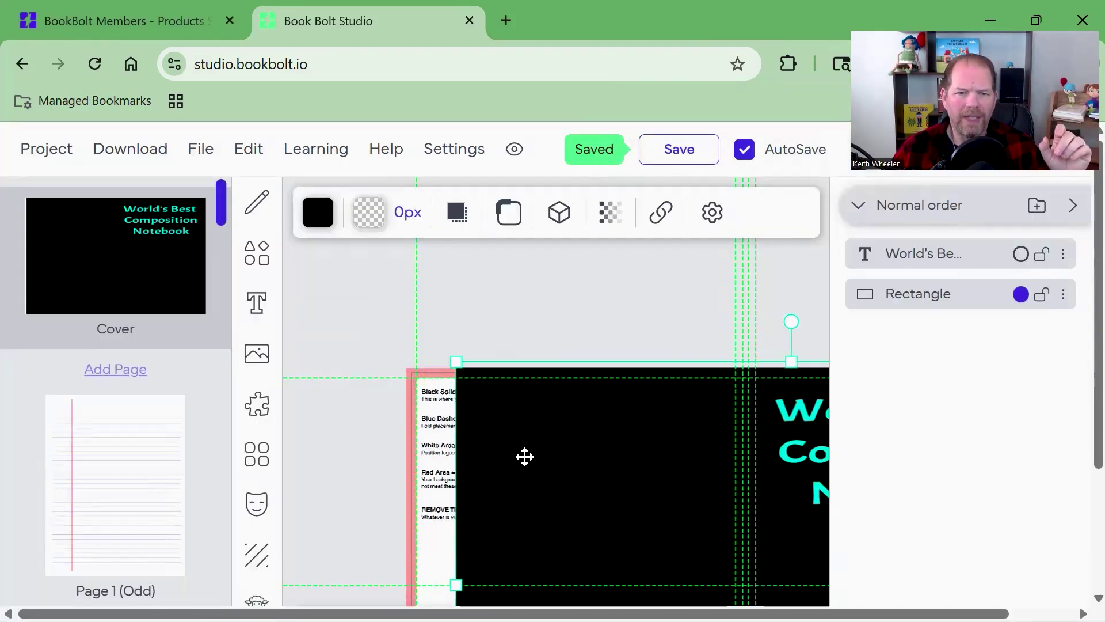
click(420, 453)
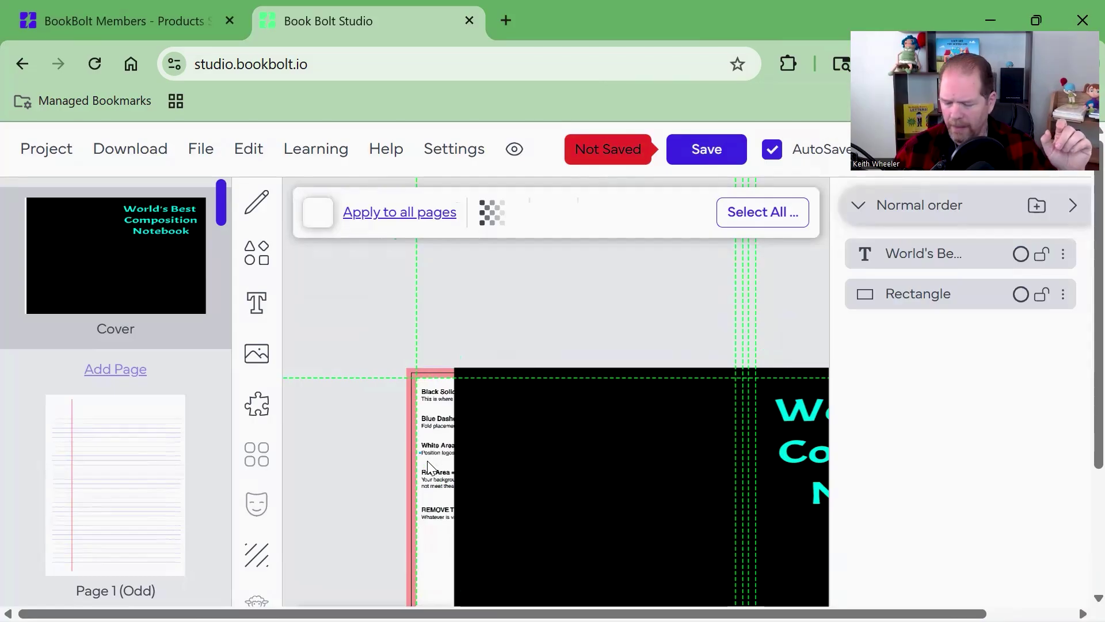
drag(629, 486, 557, 485)
click(623, 474)
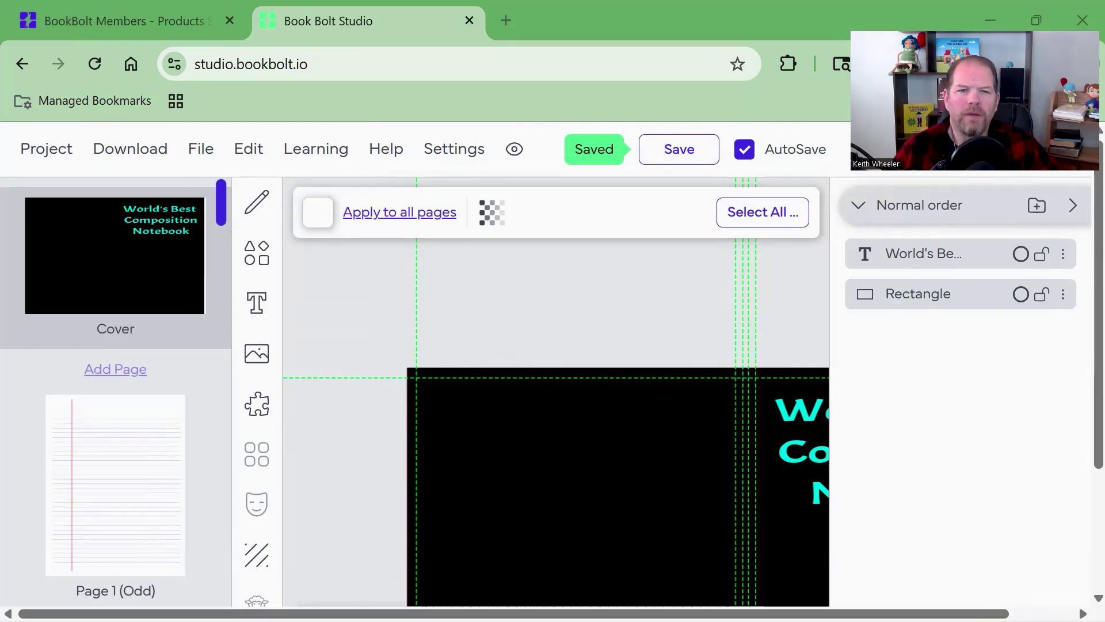
key(alt+Tab)
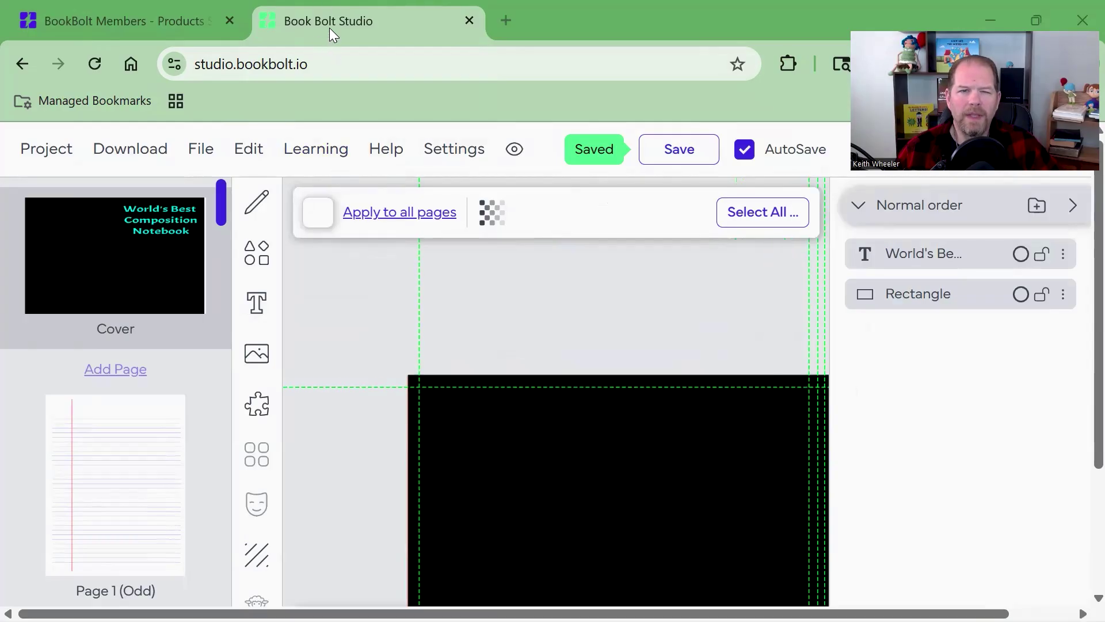
click(145, 23)
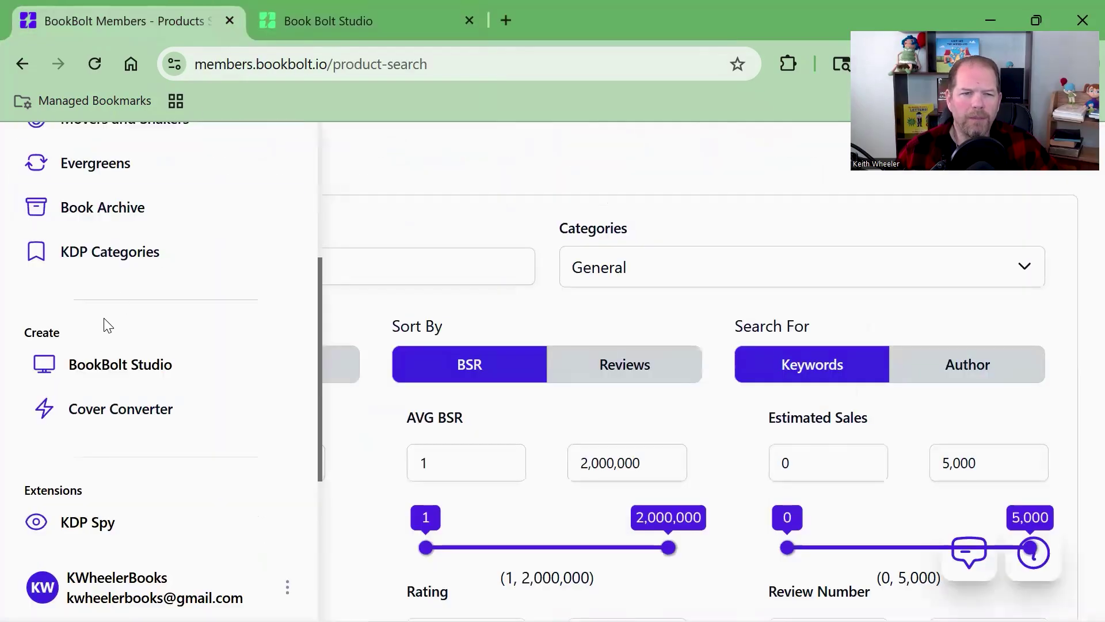
scroll(115, 316, up, 5)
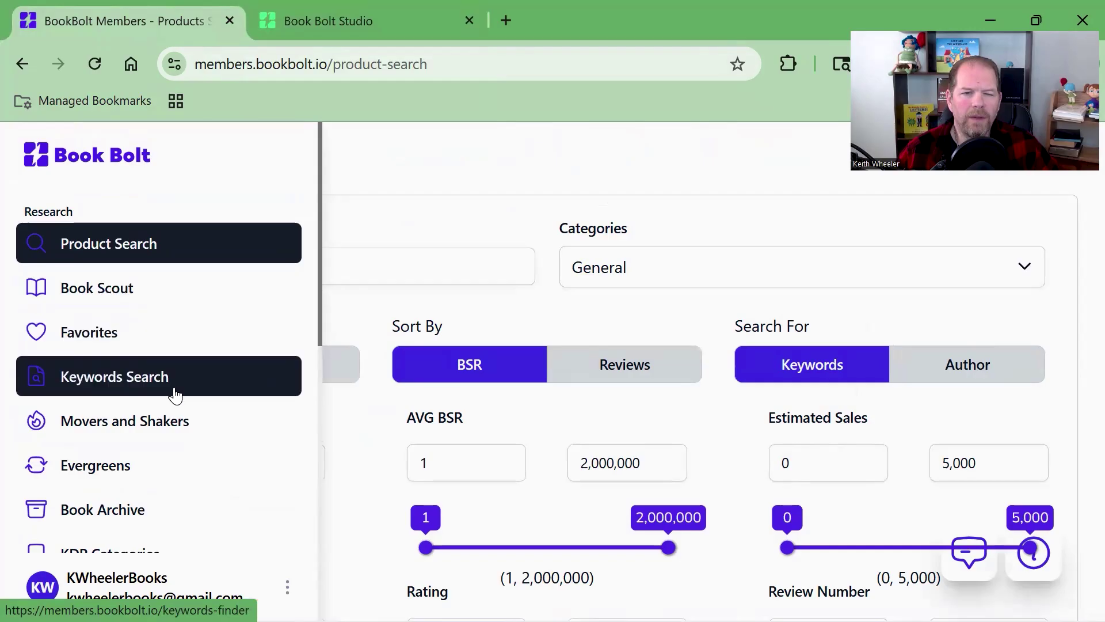
click(168, 397)
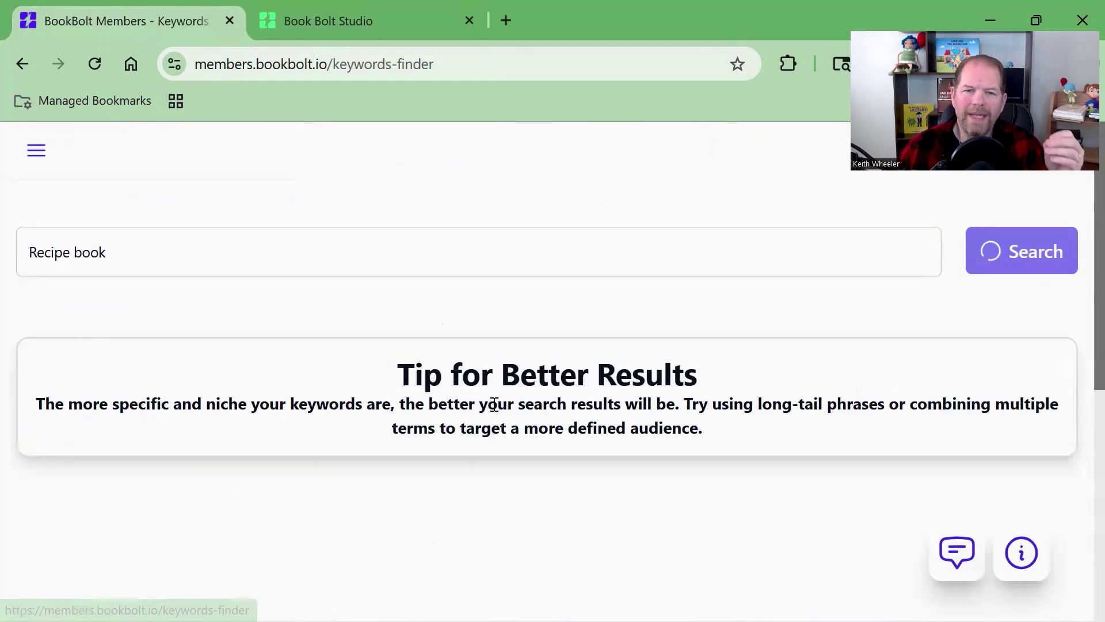
click(316, 242)
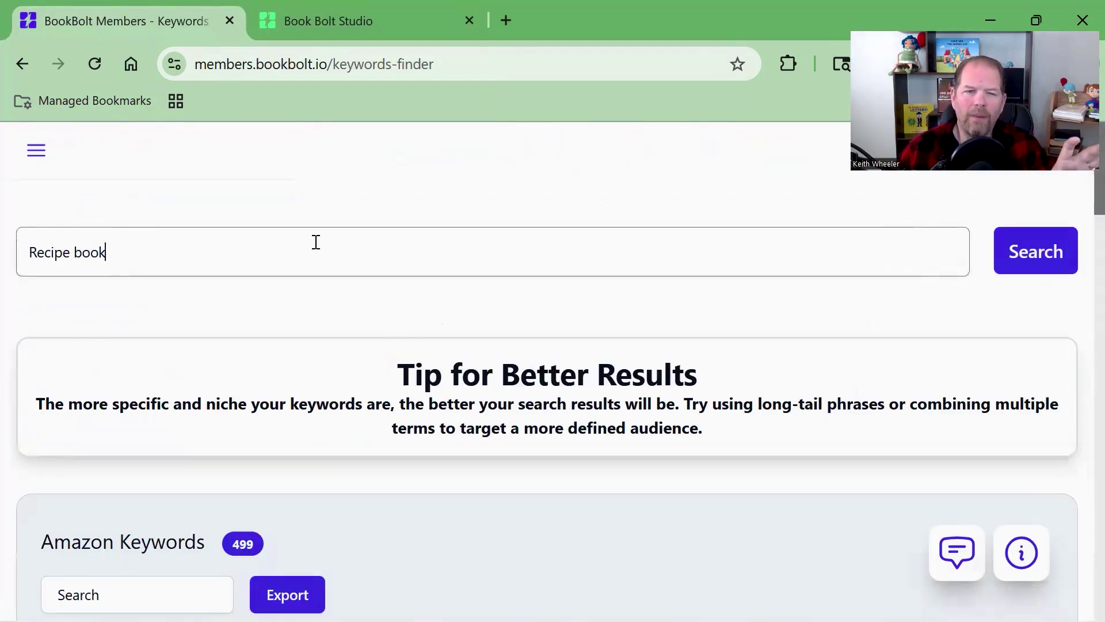
key(ctrl+a)
key(BackSpace)
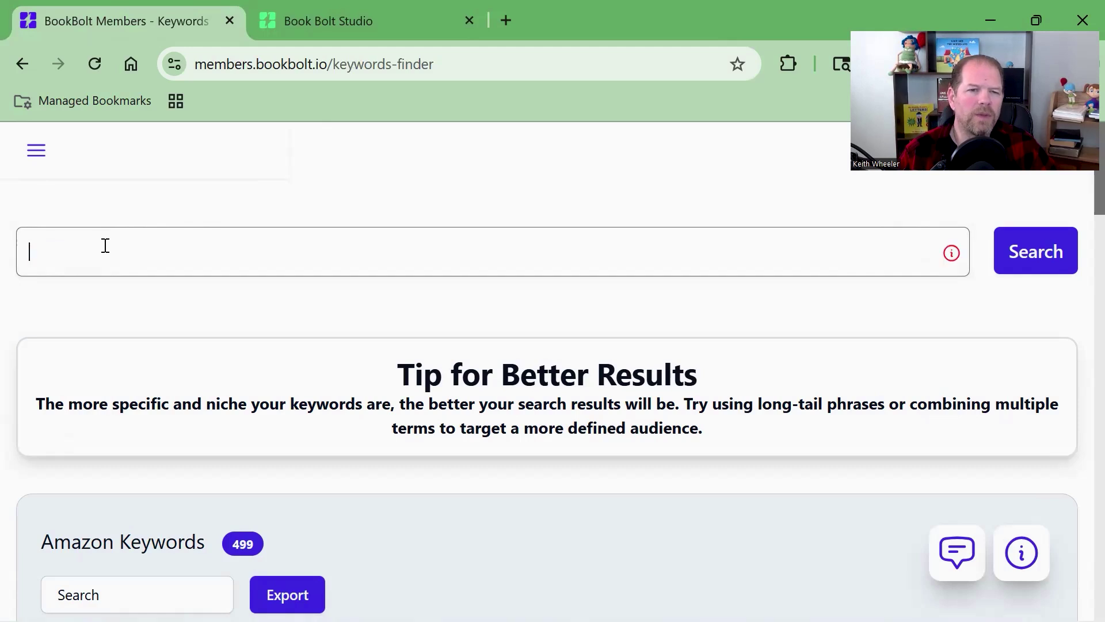
text(notebook)
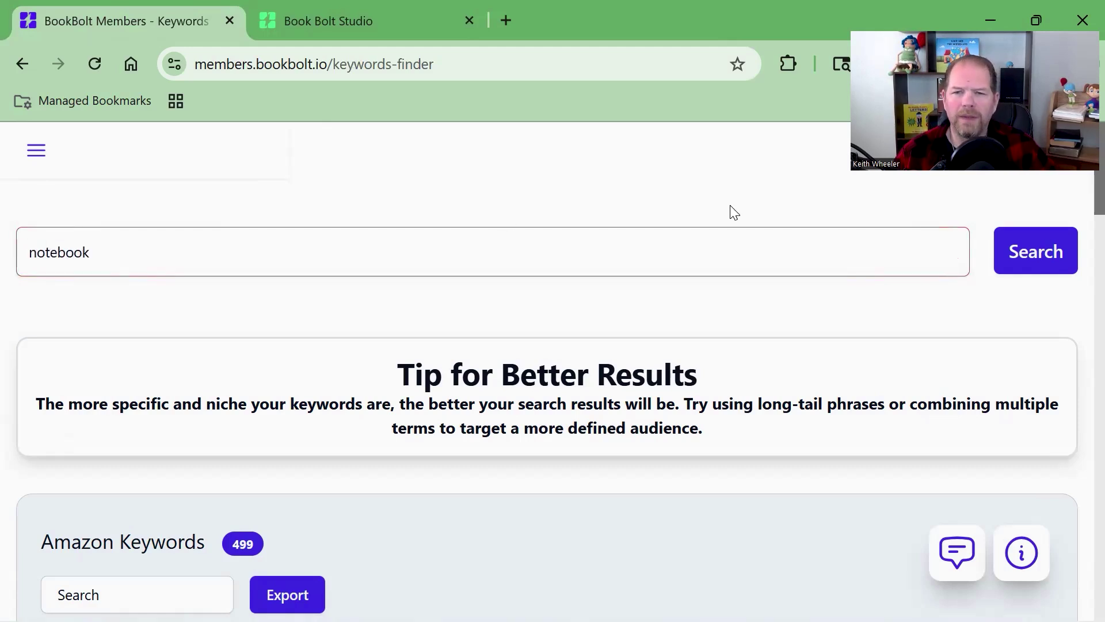
click(1034, 252)
scroll(451, 361, down, 8)
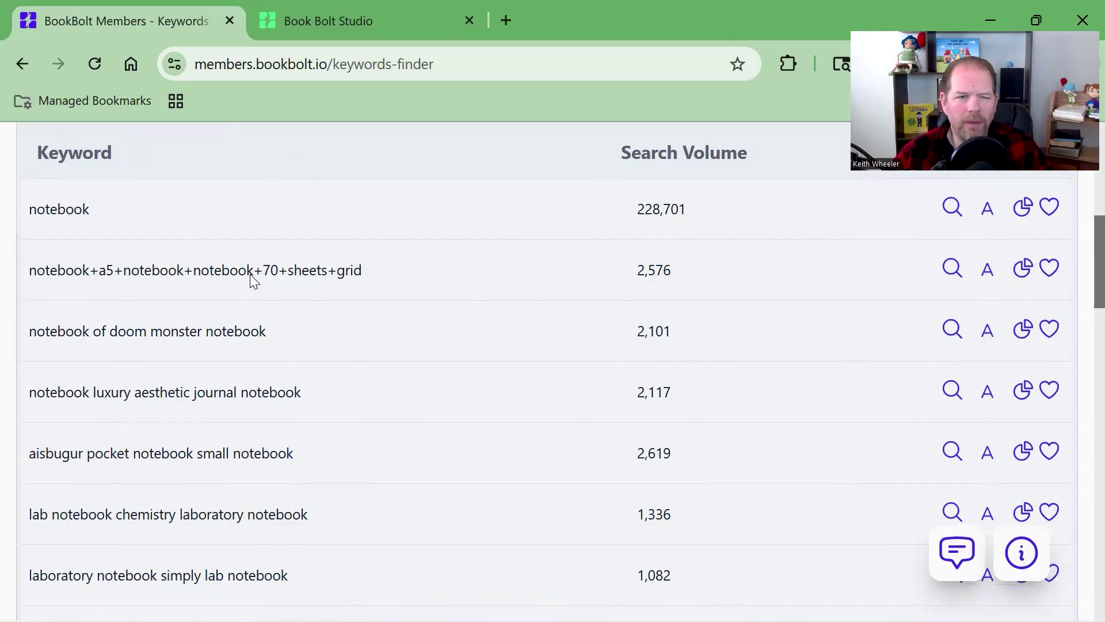
scroll(155, 277, up, 2)
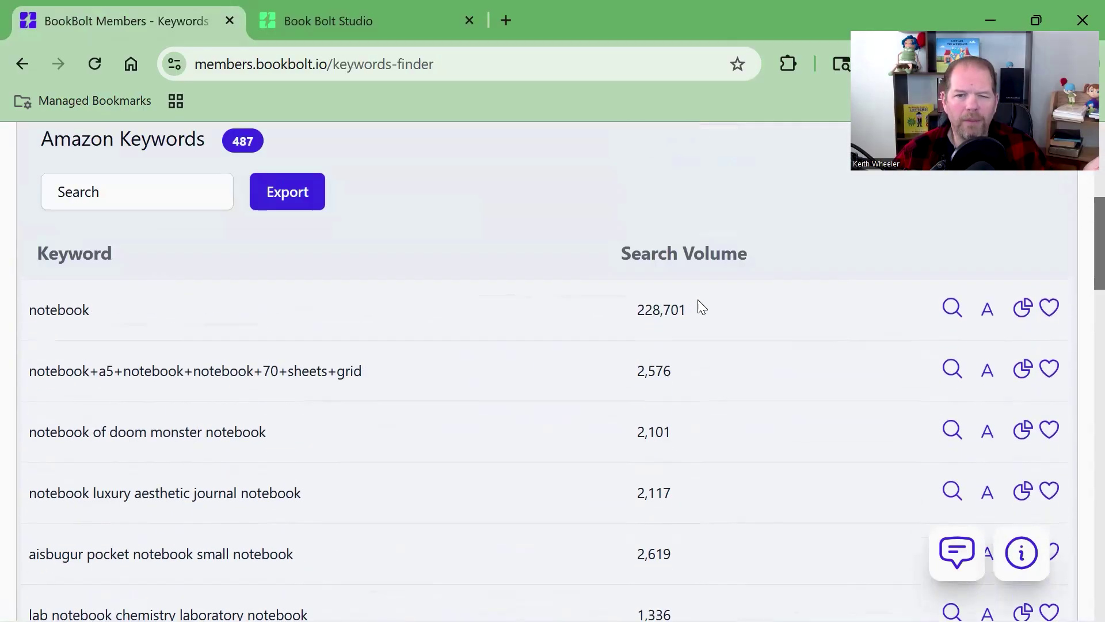
scroll(707, 337, down, 7)
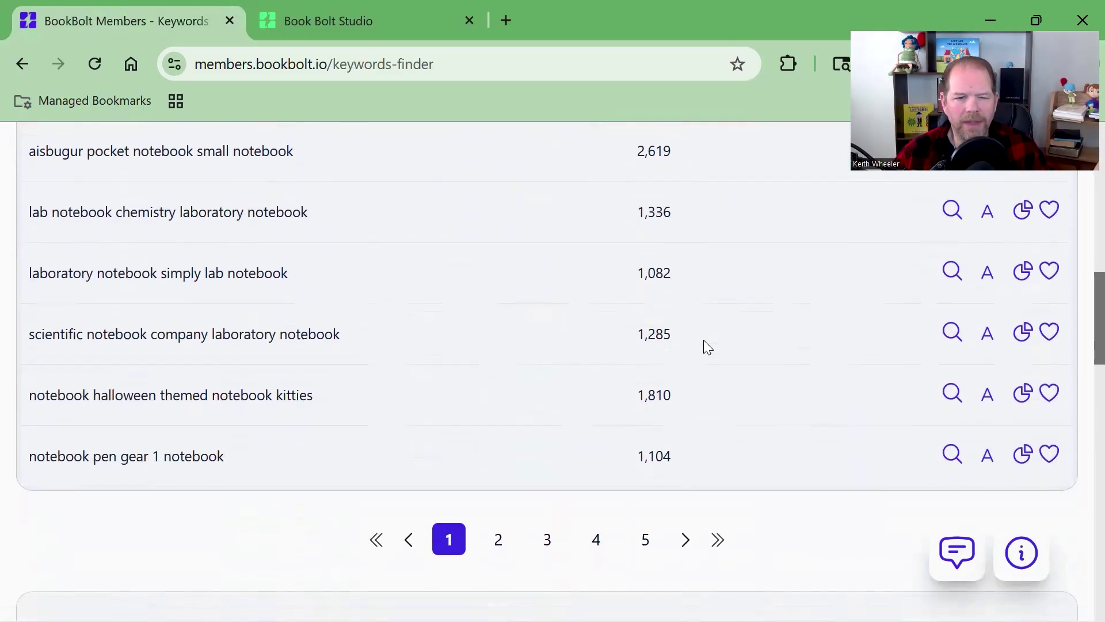
scroll(459, 392, up, 12)
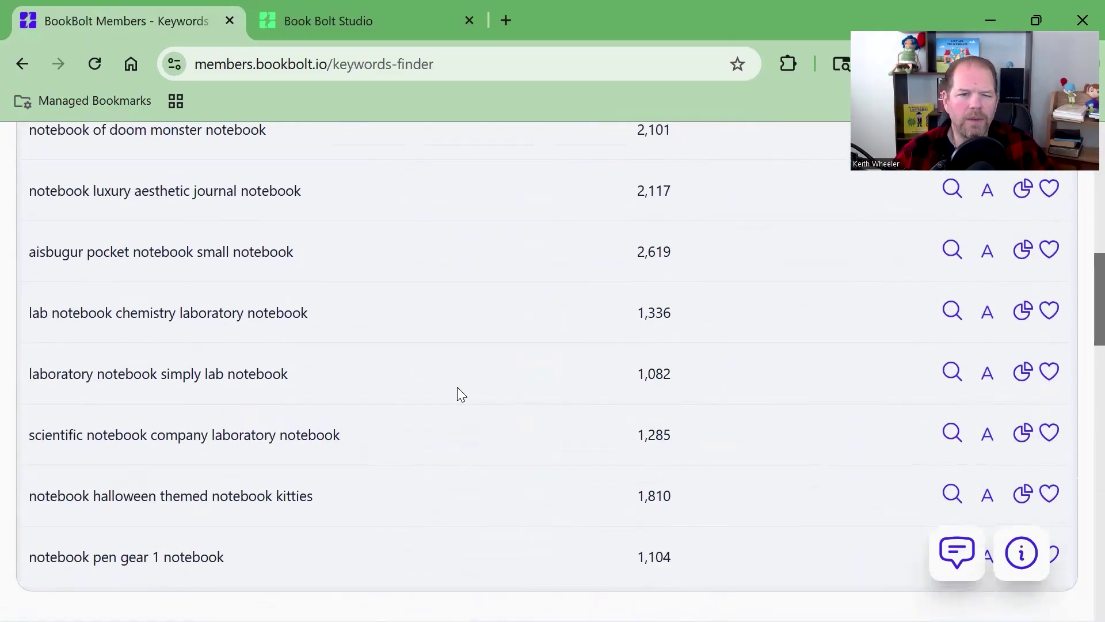
- Search keywords for 'lined notebook'
click(276, 154)
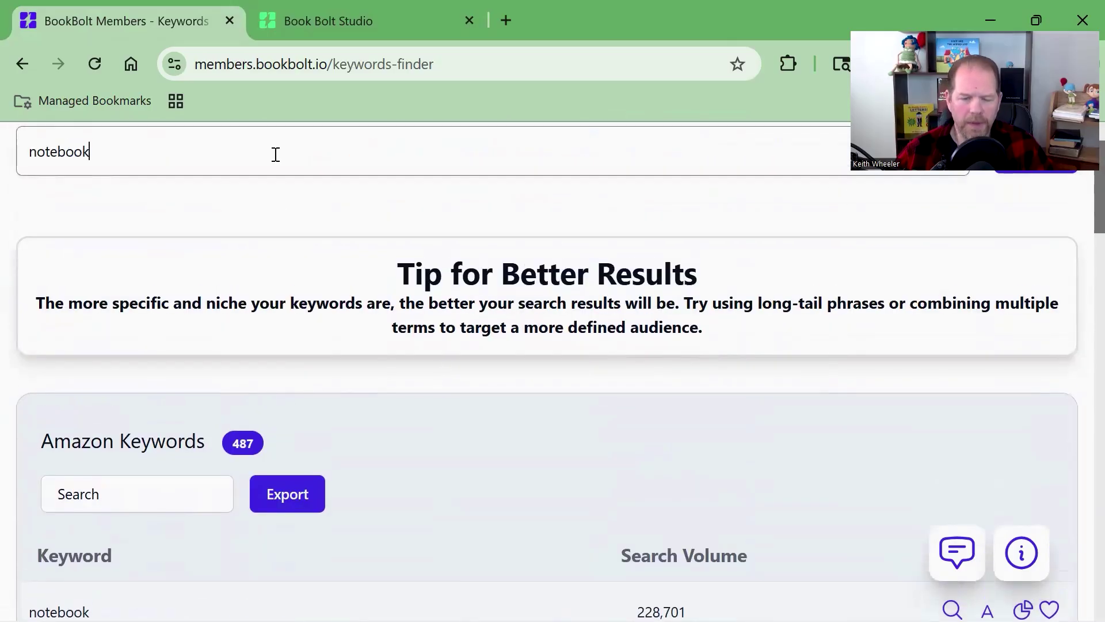
key(Home)
text(lined)
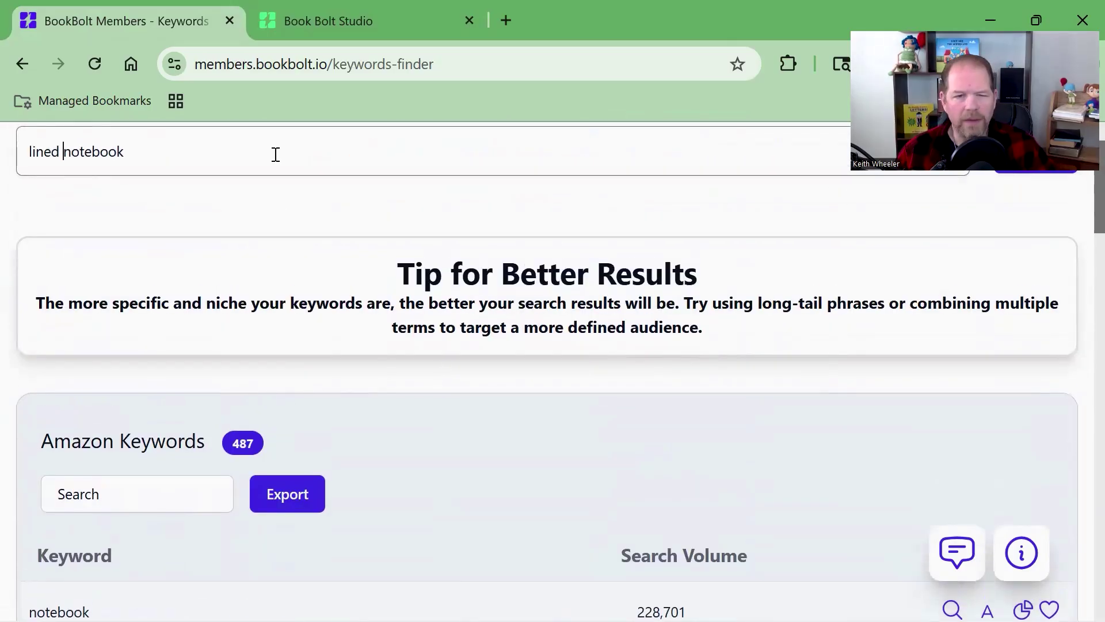
key(Return)
scroll(344, 348, down, 8)
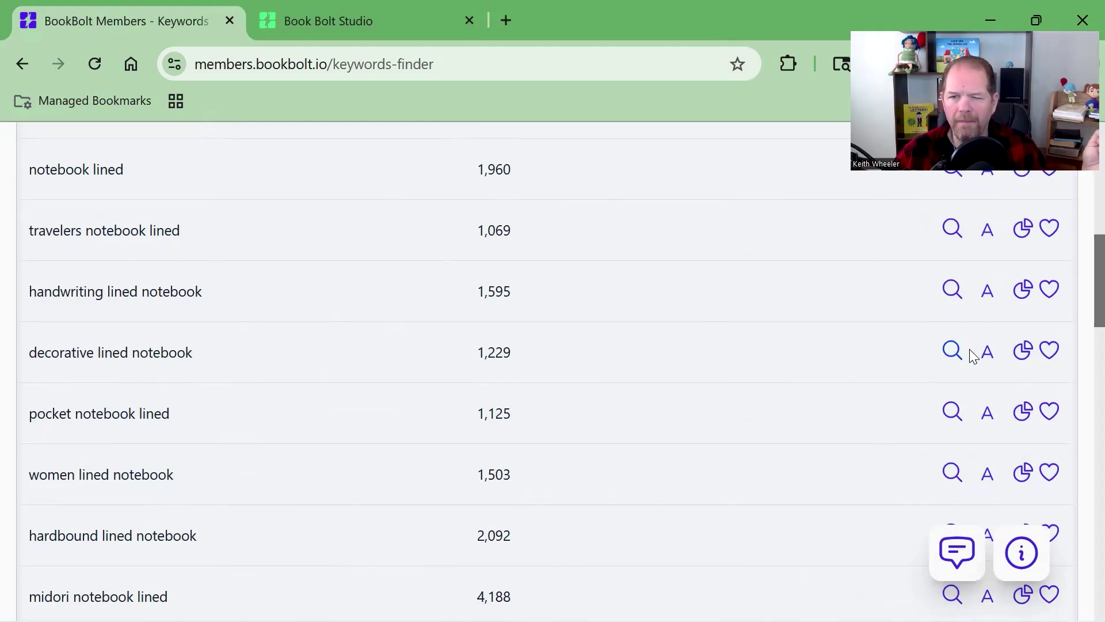
- Review the sales and competition details for decorative lined notebook
click(1023, 351)
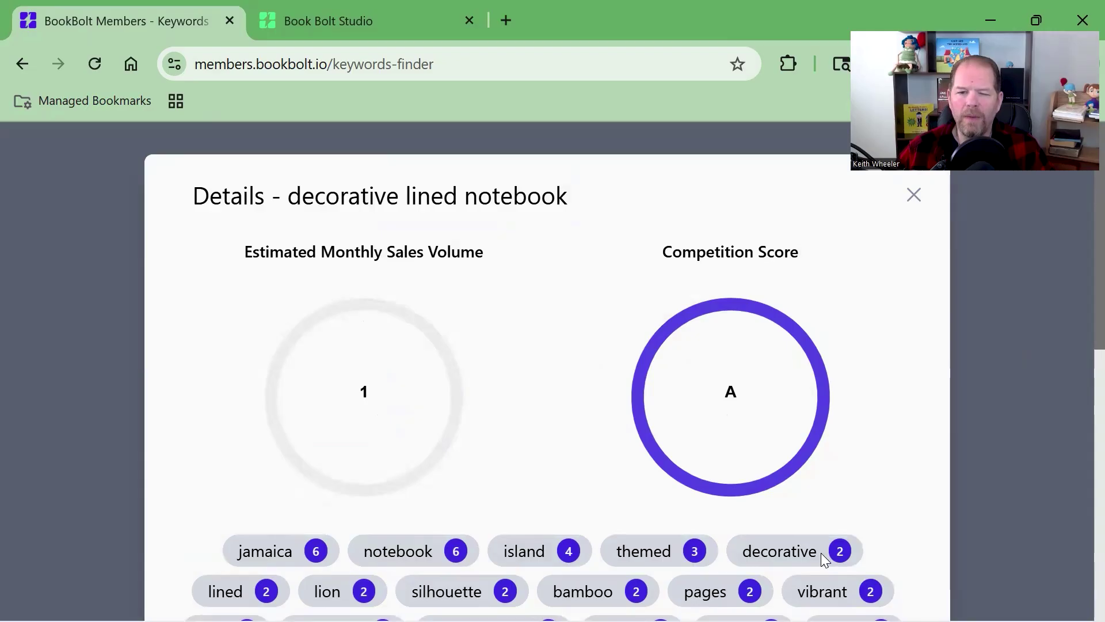
scroll(821, 553, down, 3)
scroll(816, 555, down, 2)
scroll(812, 556, up, 5)
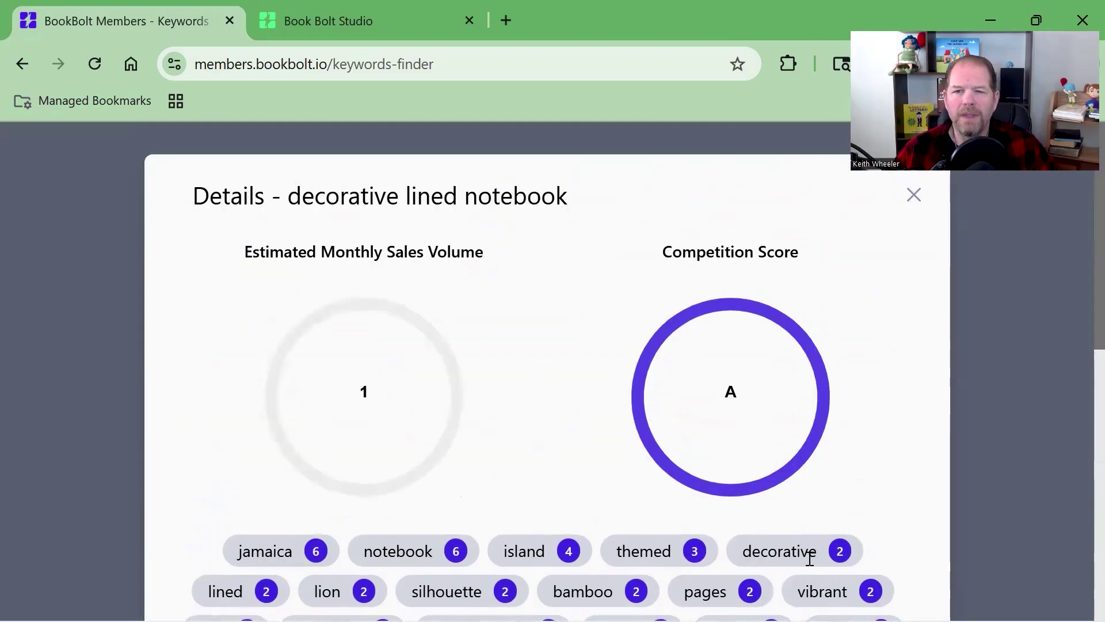
click(912, 197)
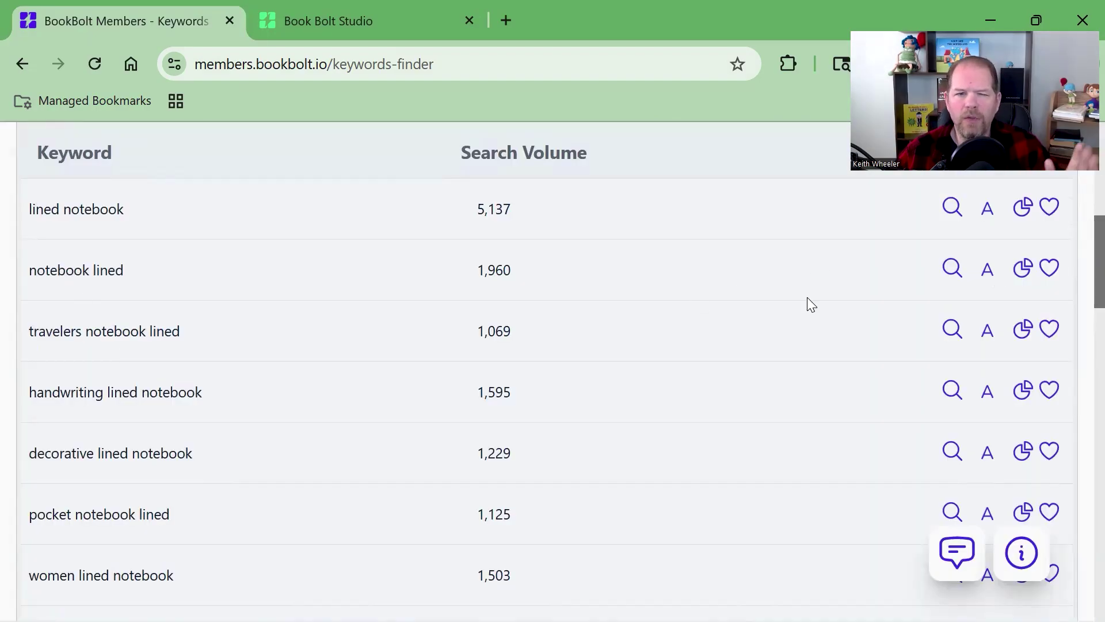
- Review the notebook lined details, then select 'lined' in the query
click(1018, 281)
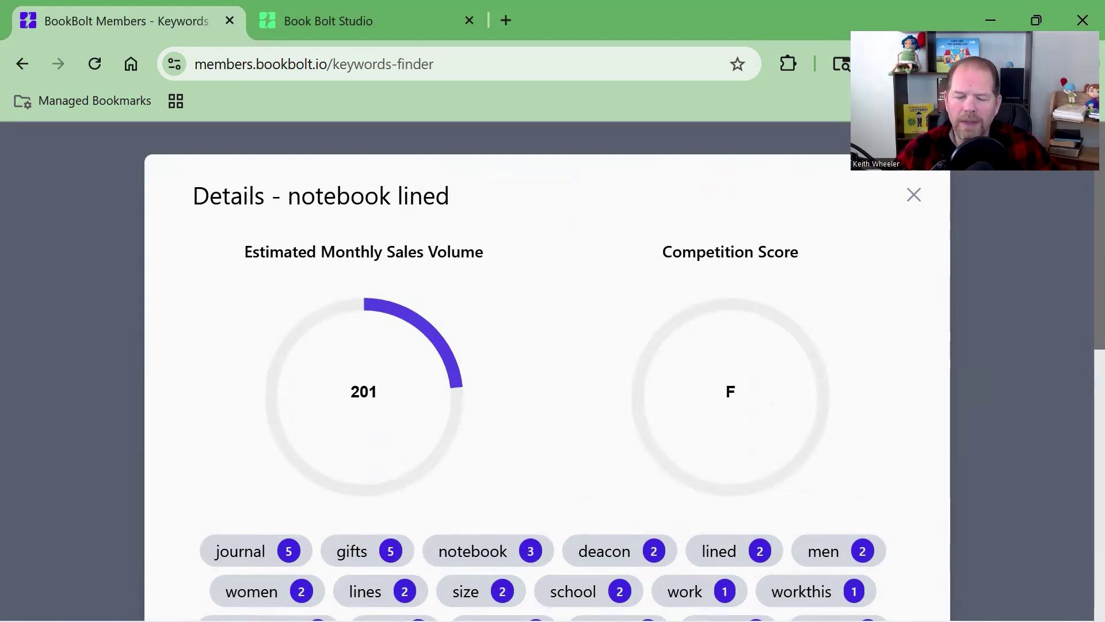
scroll(547, 391, down, 2)
scroll(806, 519, down, 6)
scroll(802, 503, up, 5)
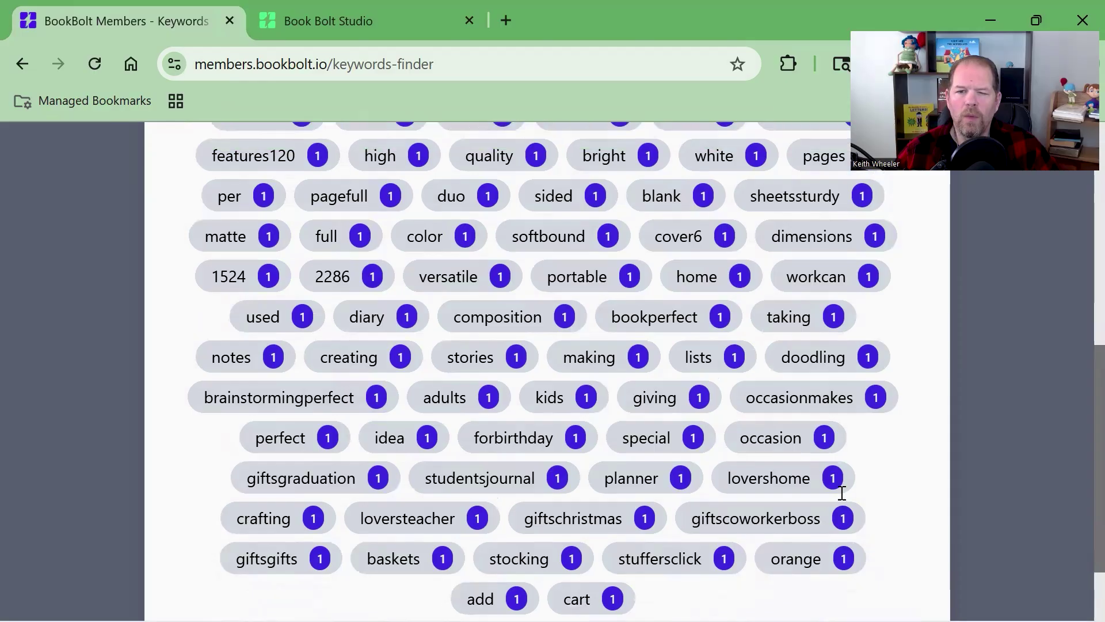
key(Escape)
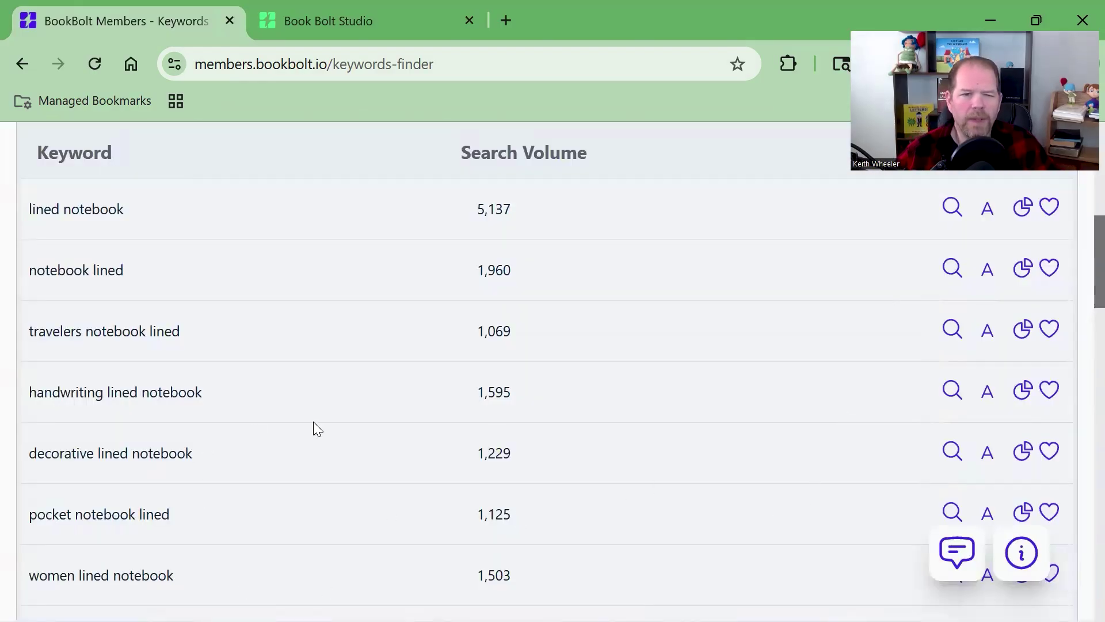
scroll(313, 426, up, 10)
double_click(57, 252)
- Search 'composition notebook' and check animals composition notebook: 250 monthly sales, competition C
text(composit)
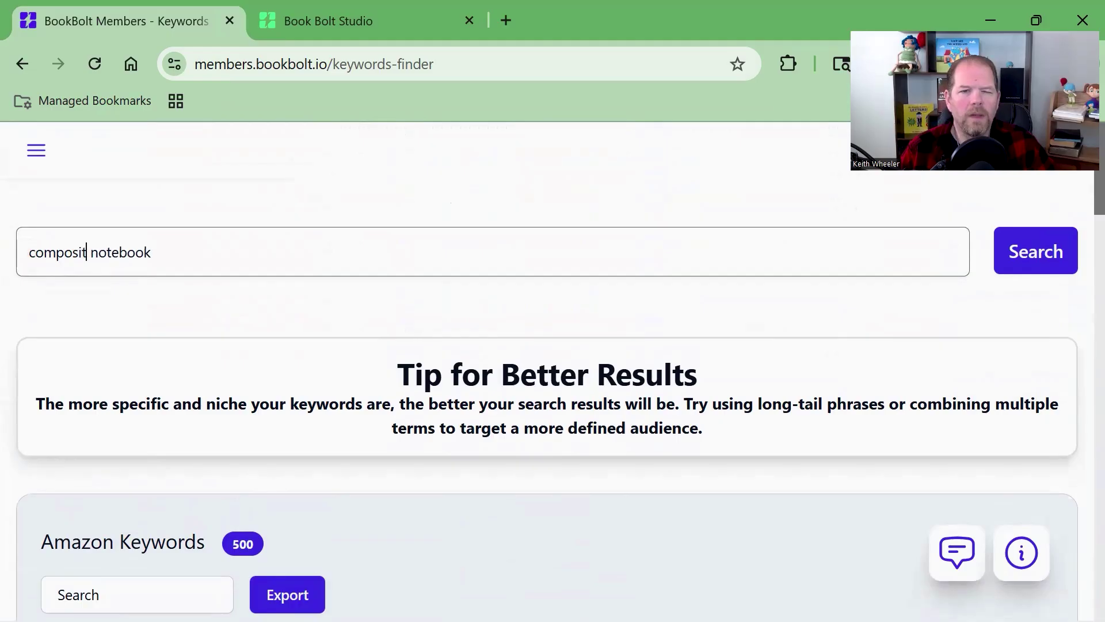
text(ion)
key(Return)
scroll(820, 491, down, 7)
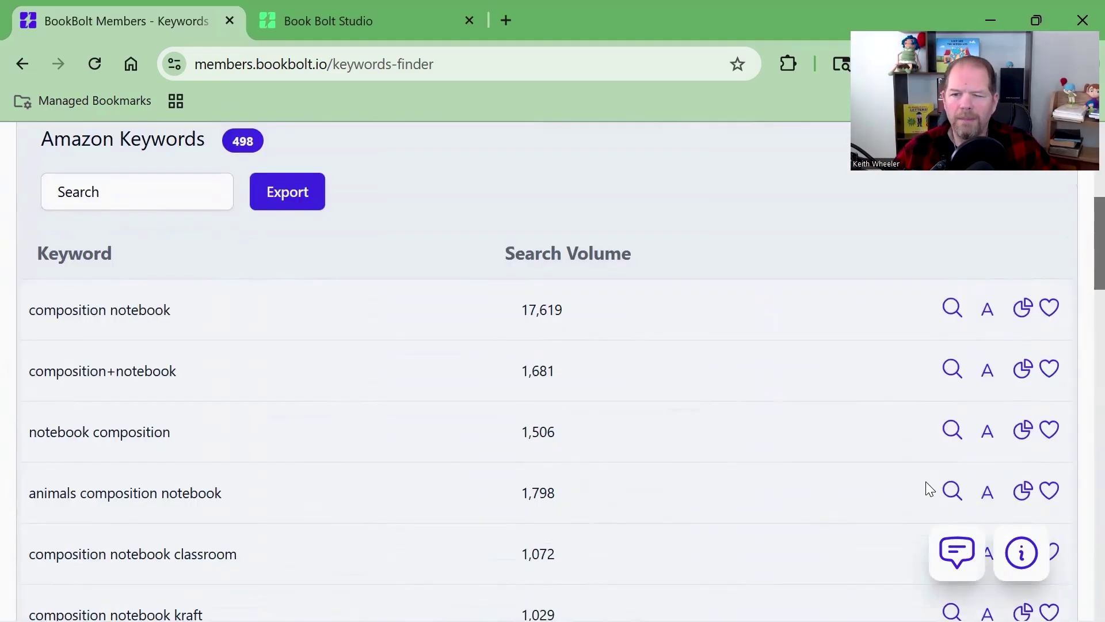
click(1020, 491)
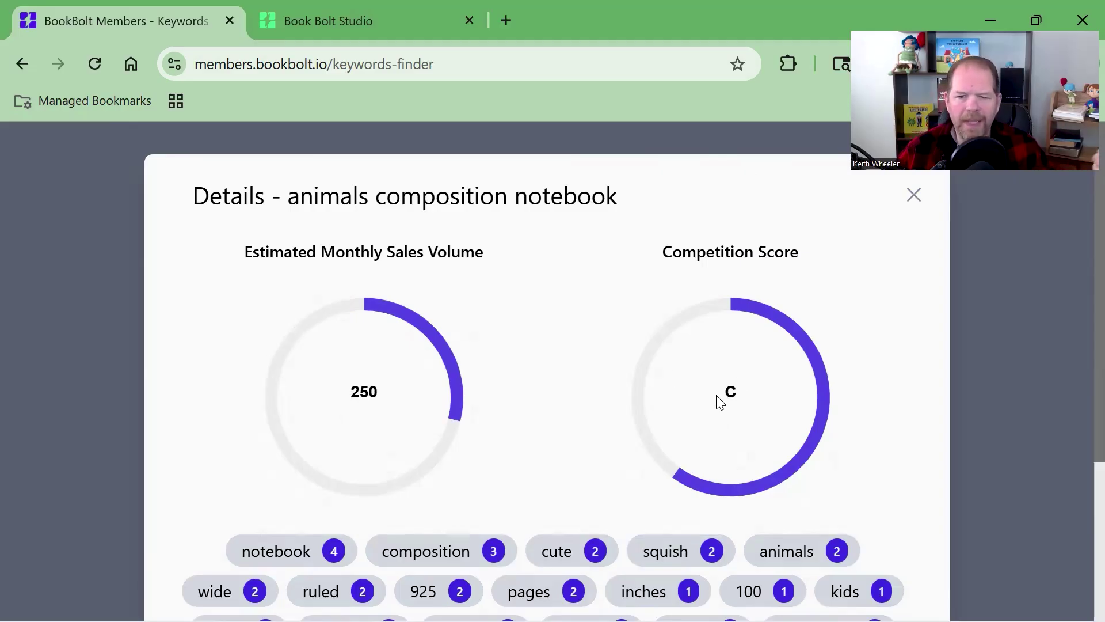
scroll(819, 542, down, 2)
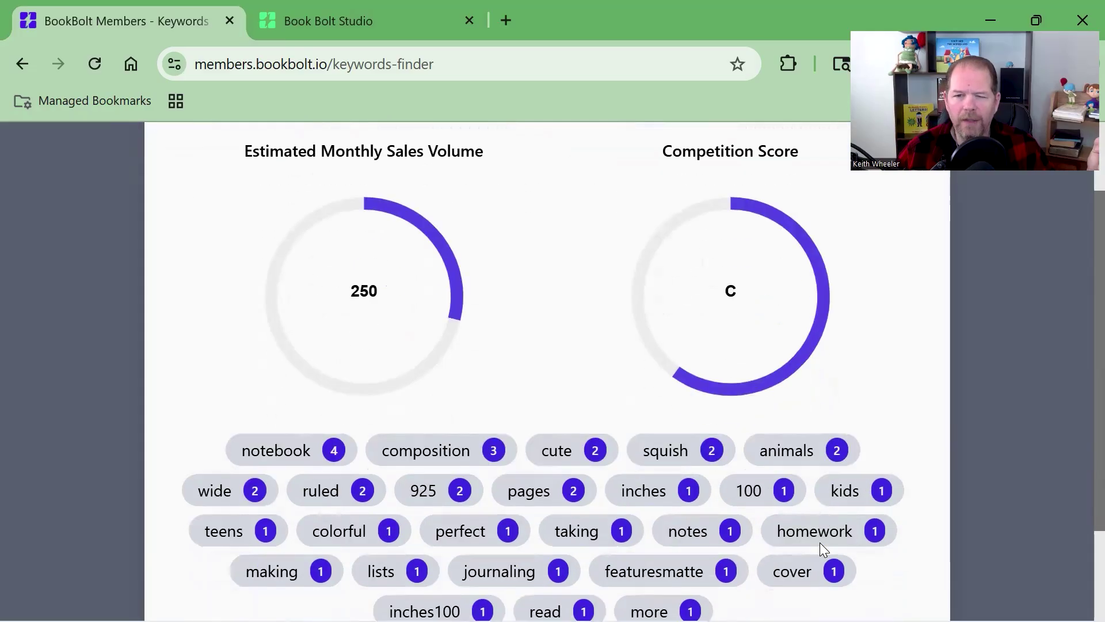
scroll(802, 486, up, 2)
scroll(800, 547, down, 2)
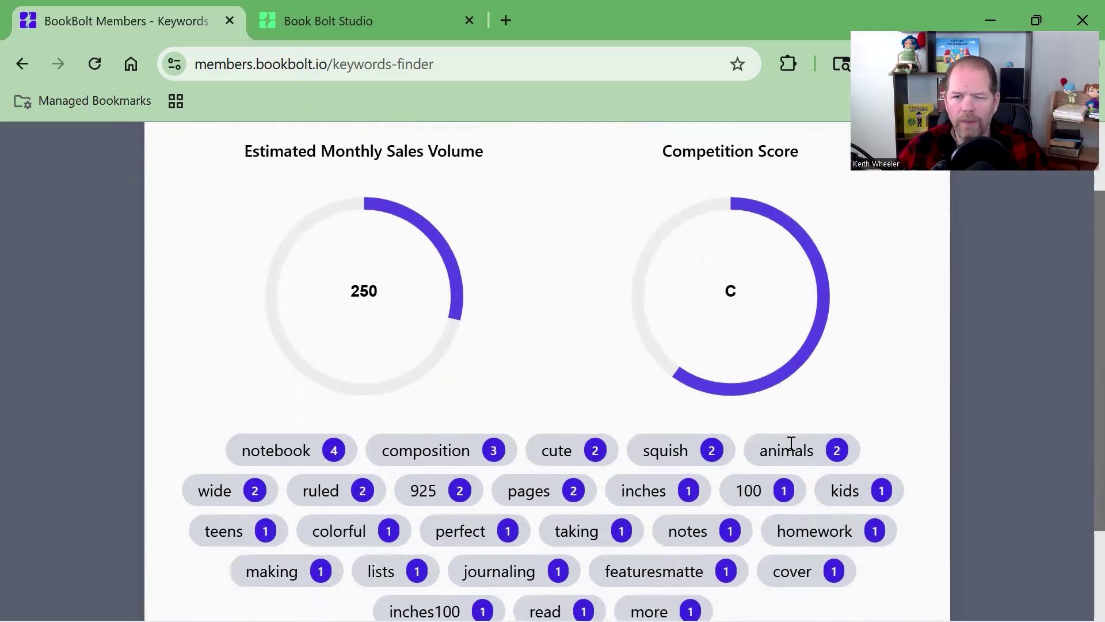
scroll(668, 489, down, 2)
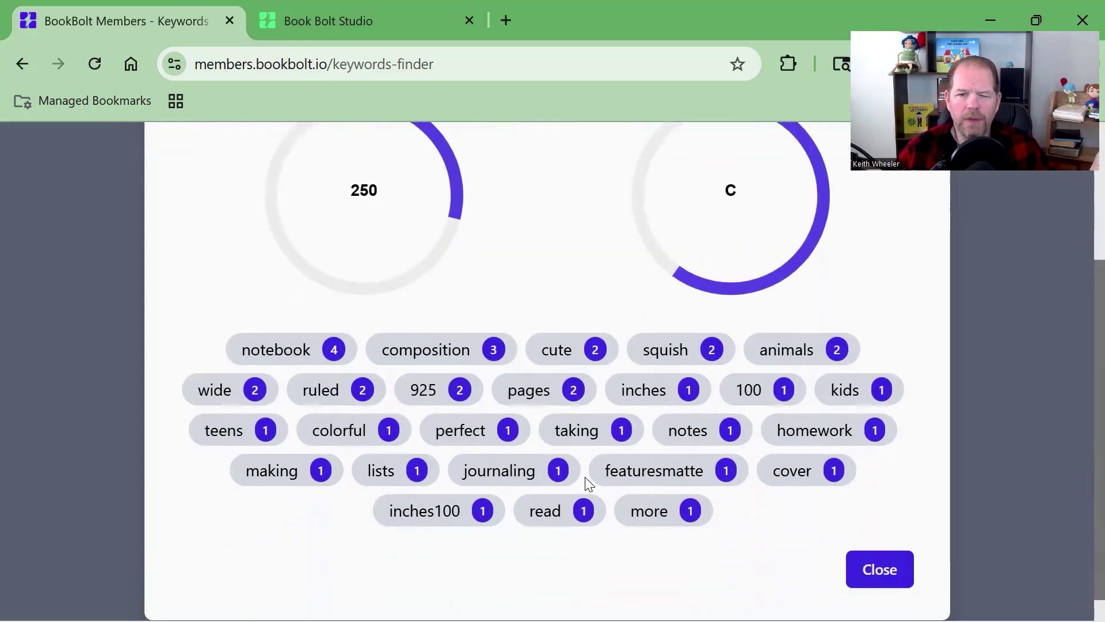
scroll(612, 462, down, 1)
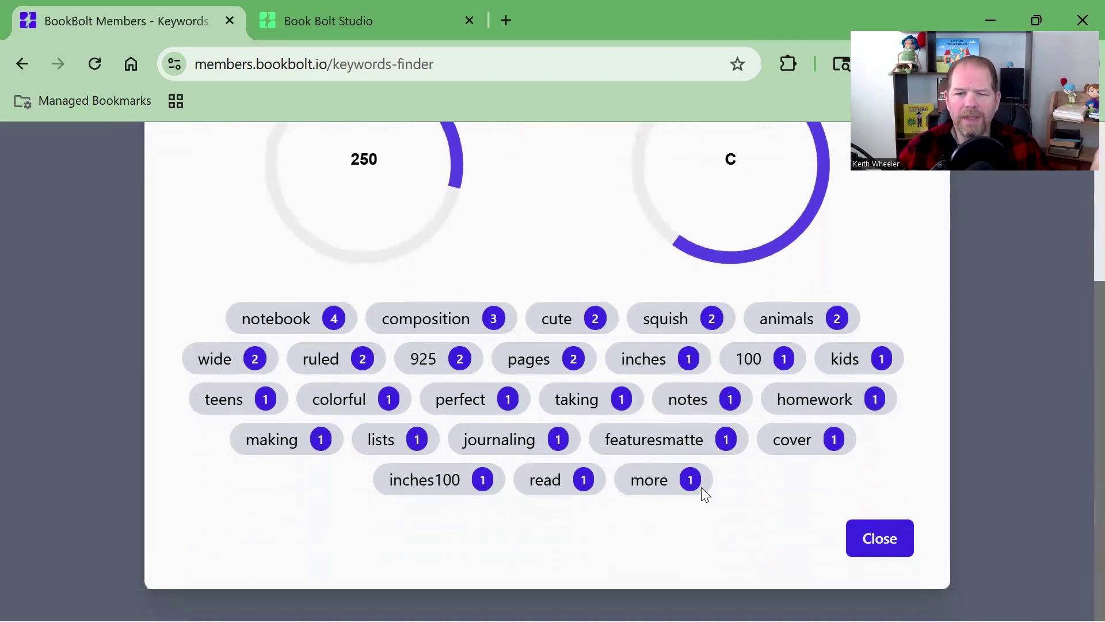
click(878, 540)
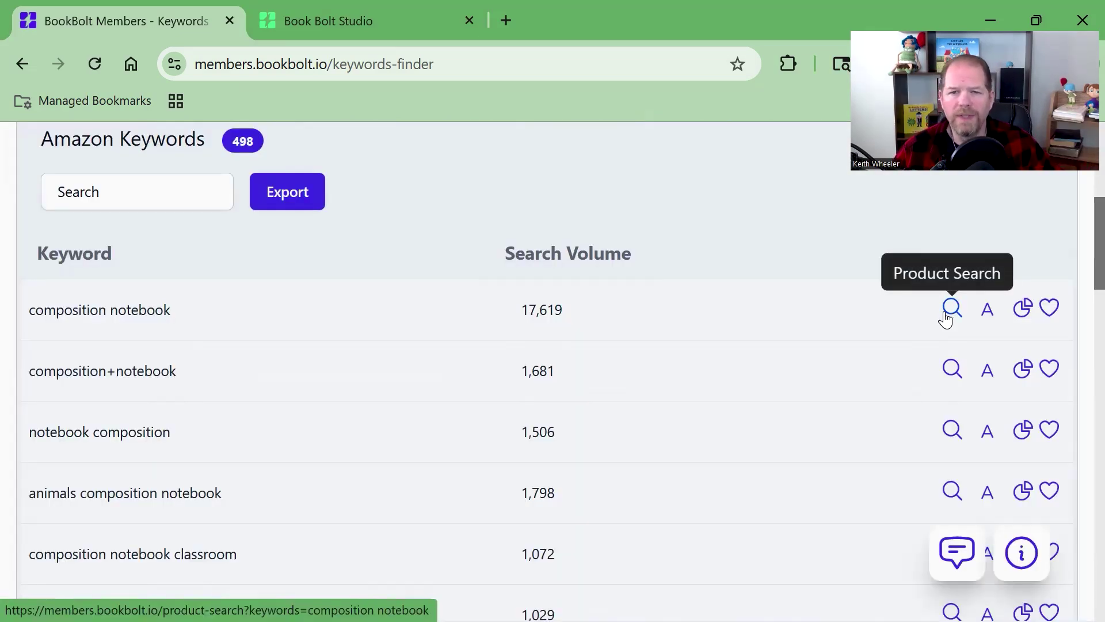
- Look up Amazon products for composition notebook
click(945, 316)
scroll(830, 234, down, 5)
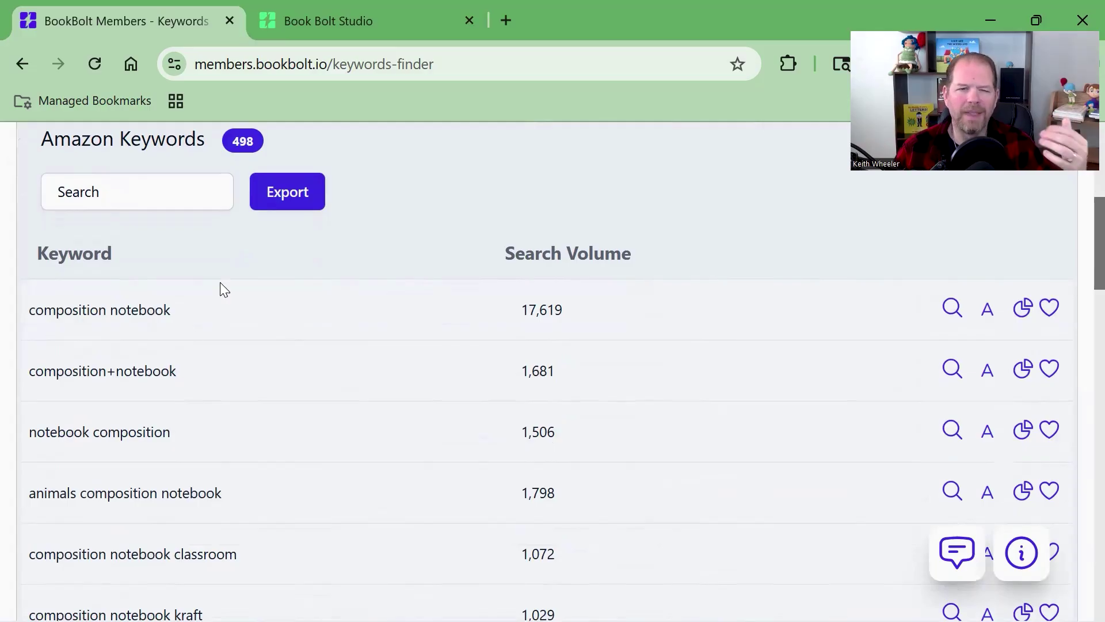
scroll(254, 338, up, 6)
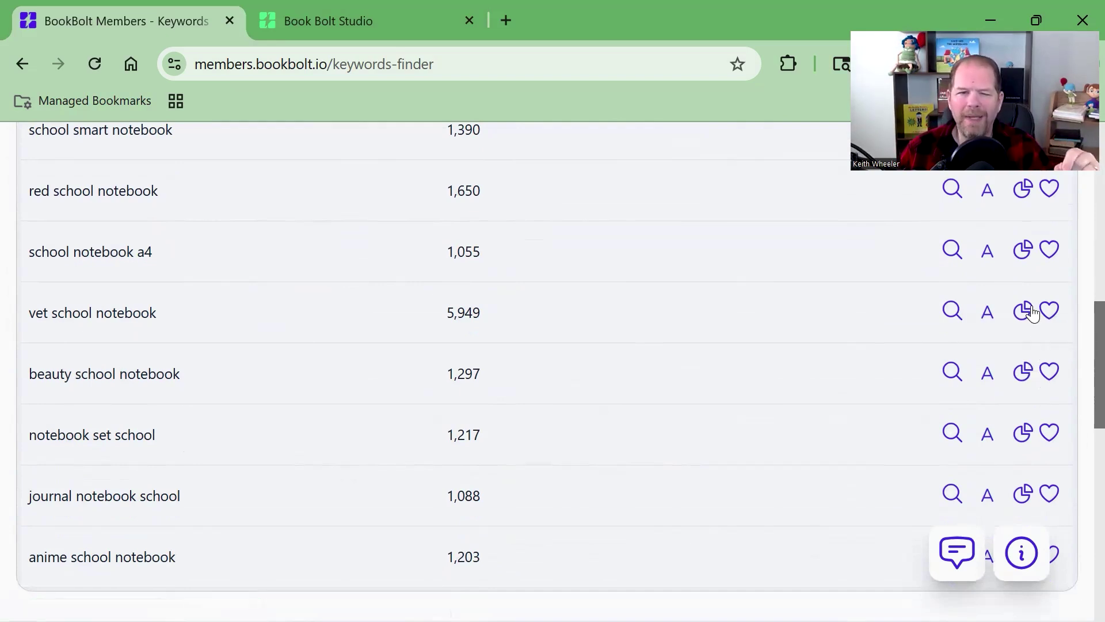
- Open the red school notebook details from the school notebook results
scroll(728, 311, up, 15)
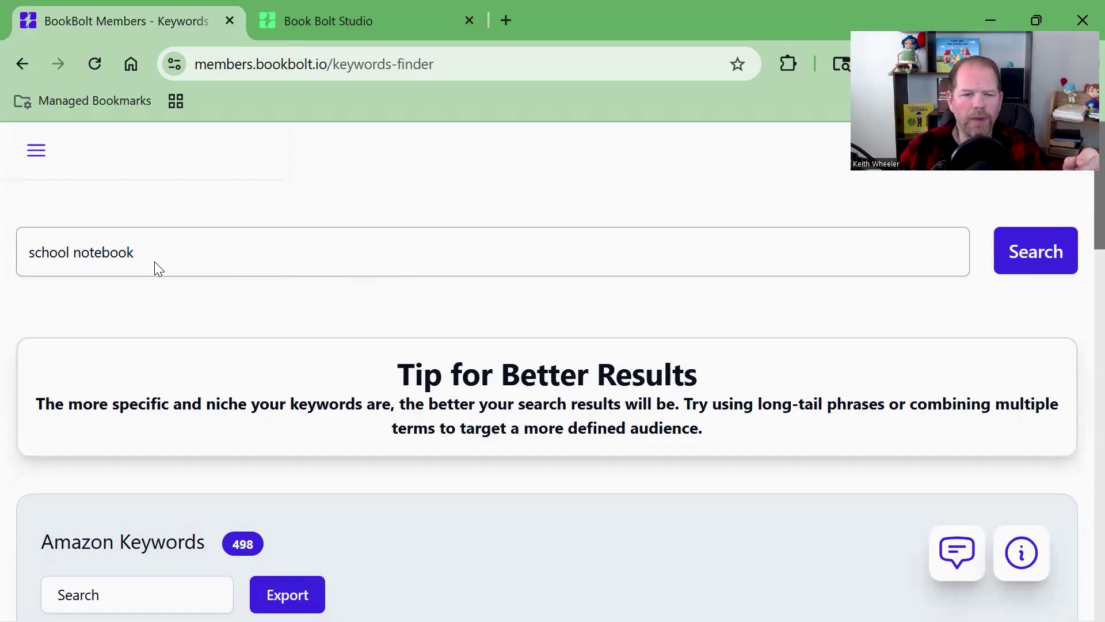
scroll(149, 268, down, 8)
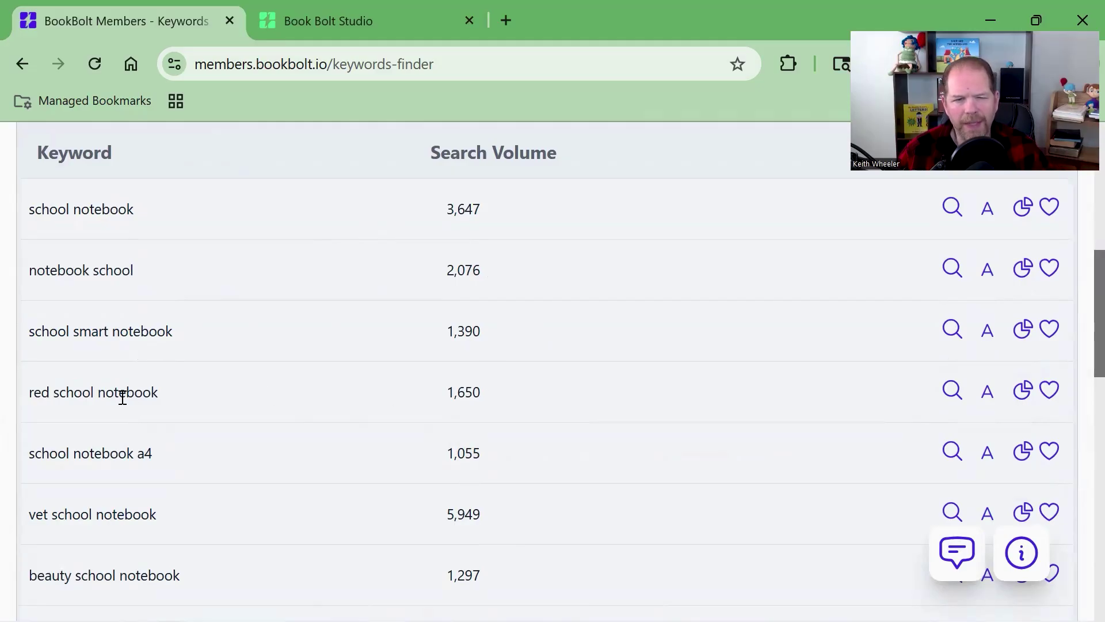
click(1021, 396)
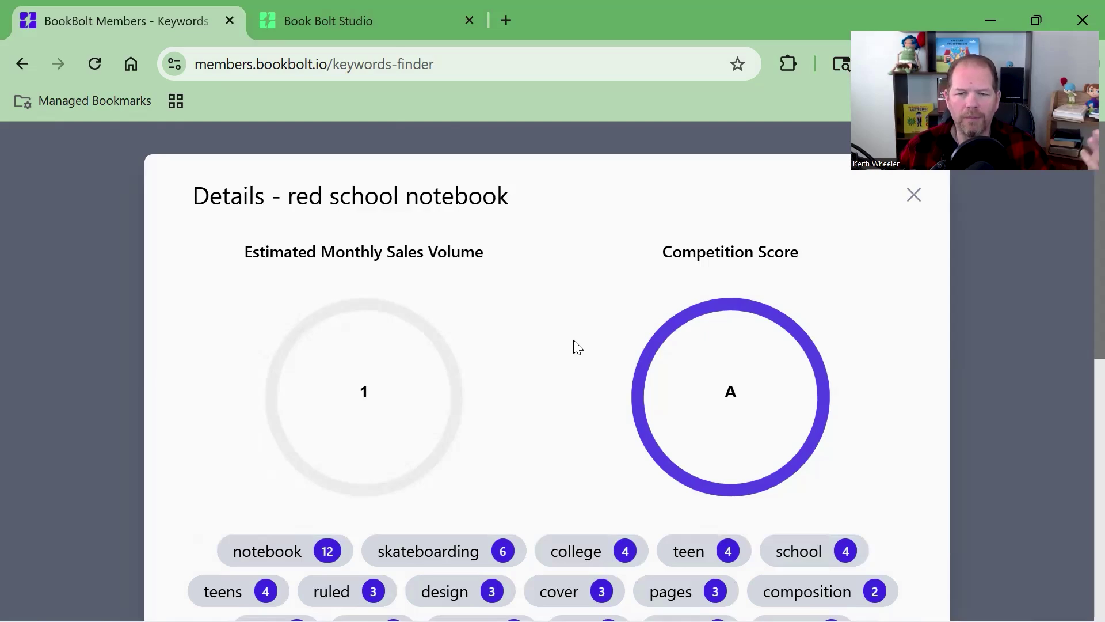
- Scroll through the red school notebook keyword chips, then close its details
scroll(436, 563, down, 2)
scroll(440, 495, down, 2)
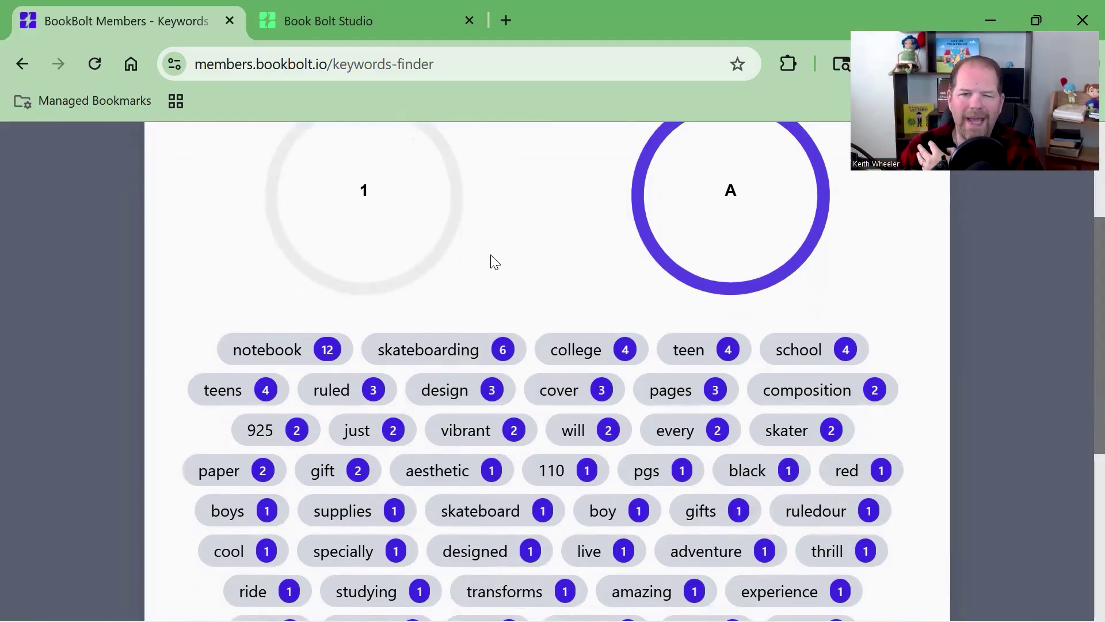
scroll(502, 399, up, 3)
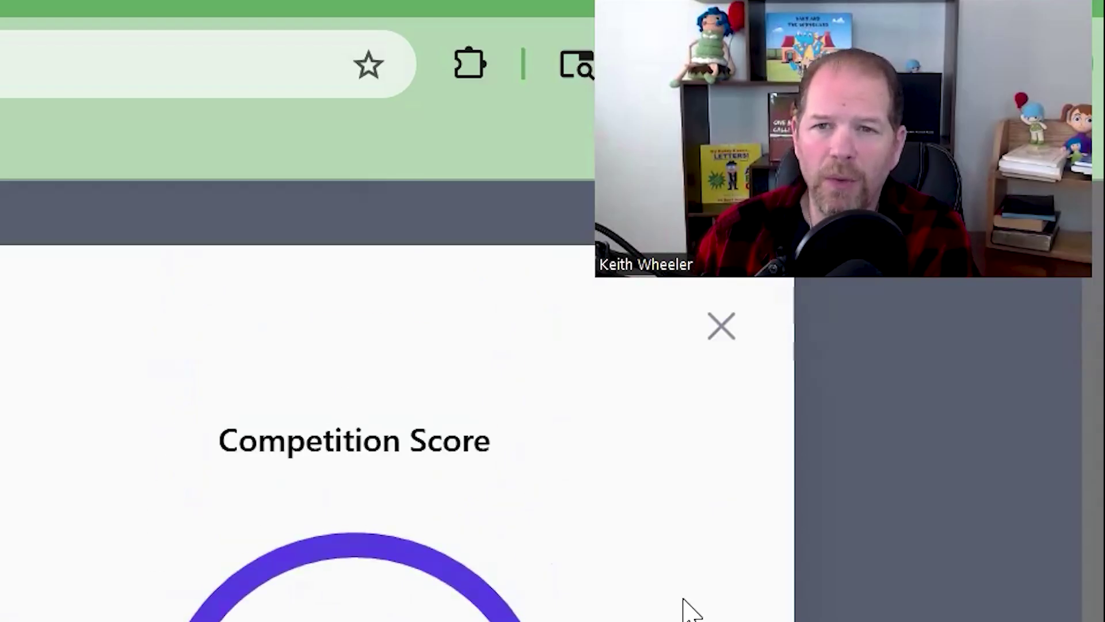
click(721, 326)
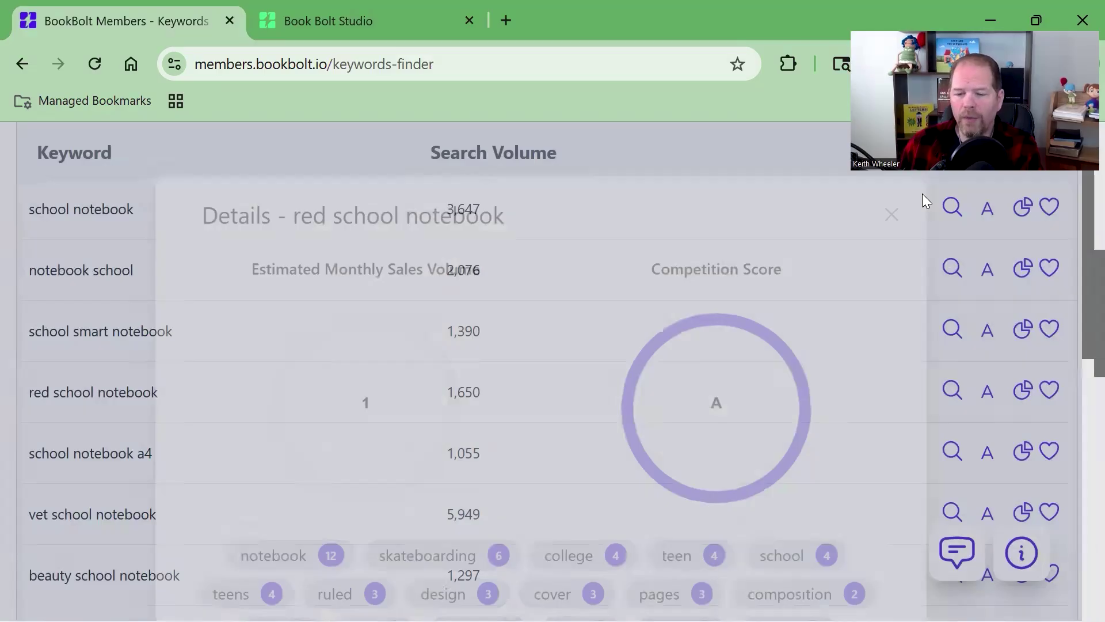